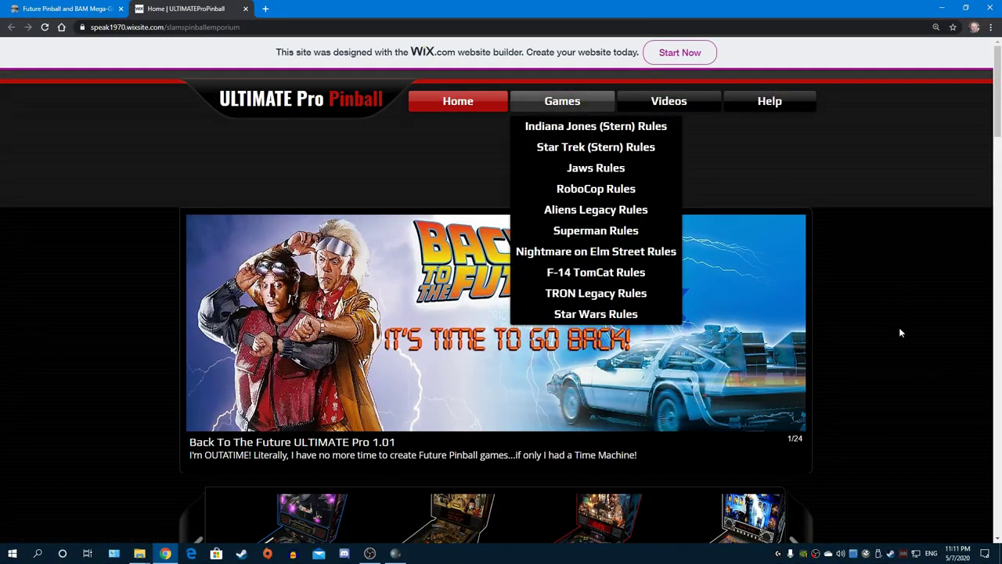
# Look through the ULTIMATE Pro Pinball home page, including its list of available game downloads
pyautogui.scroll(-5, 899, 327)
pyautogui.scroll(-6, 899, 328)
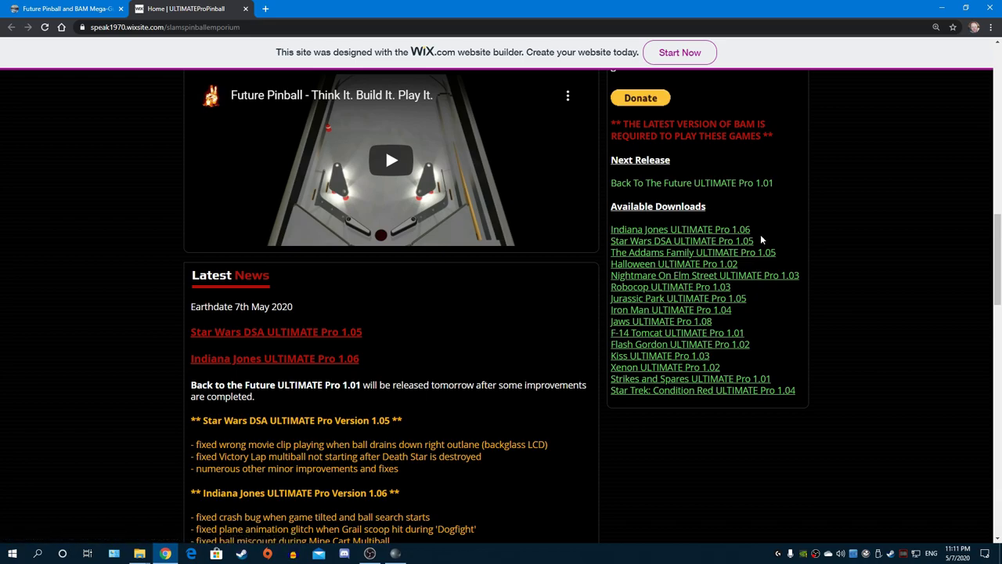
pyautogui.scroll(8, 633, 314)
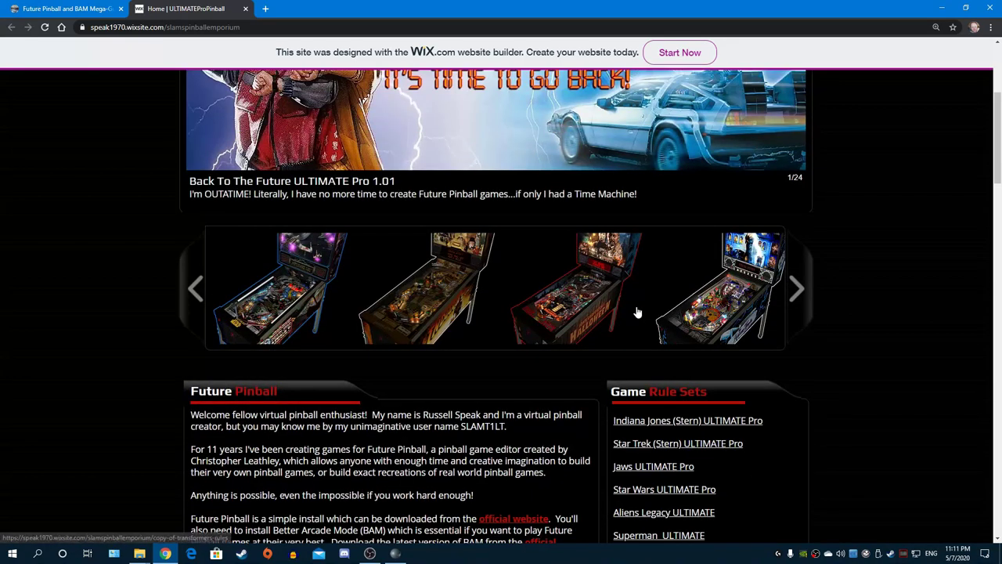
pyautogui.scroll(3, 638, 311)
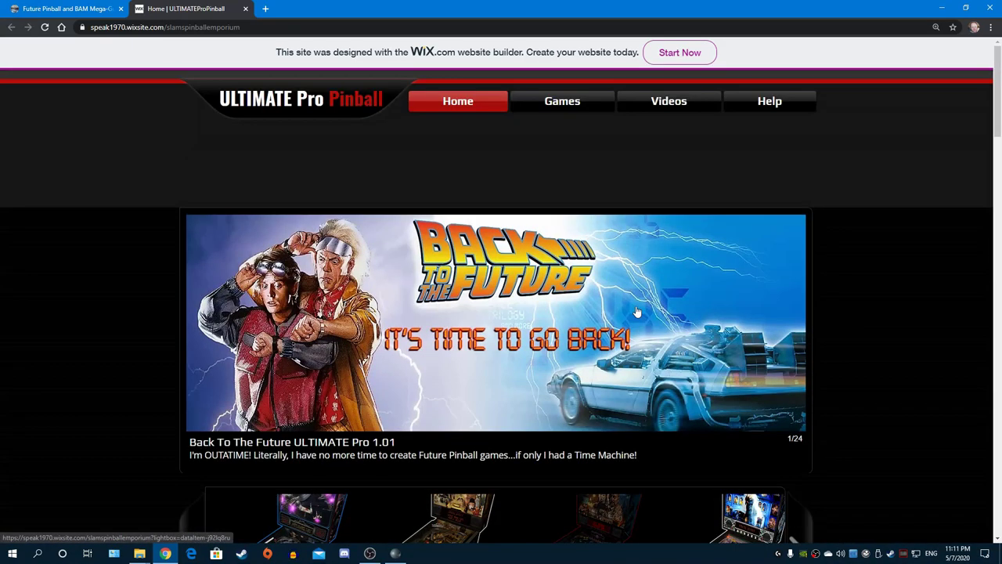
pyautogui.click(941, 7)
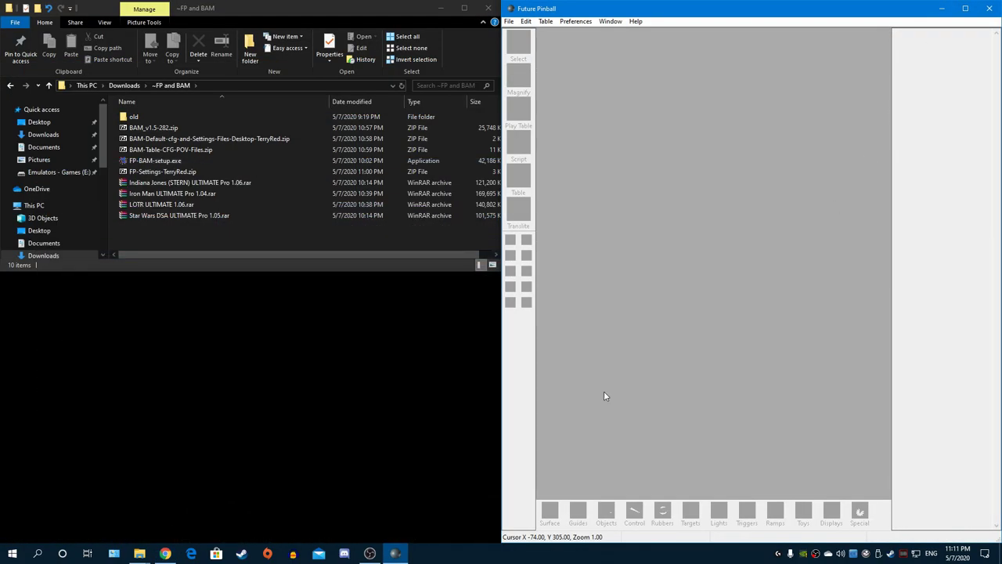
# Switch to the Future Pinball and BAM guide in Chrome and read where table, library, script, physics and BAM cfg files go
pyautogui.click(158, 553)
pyautogui.click(65, 8)
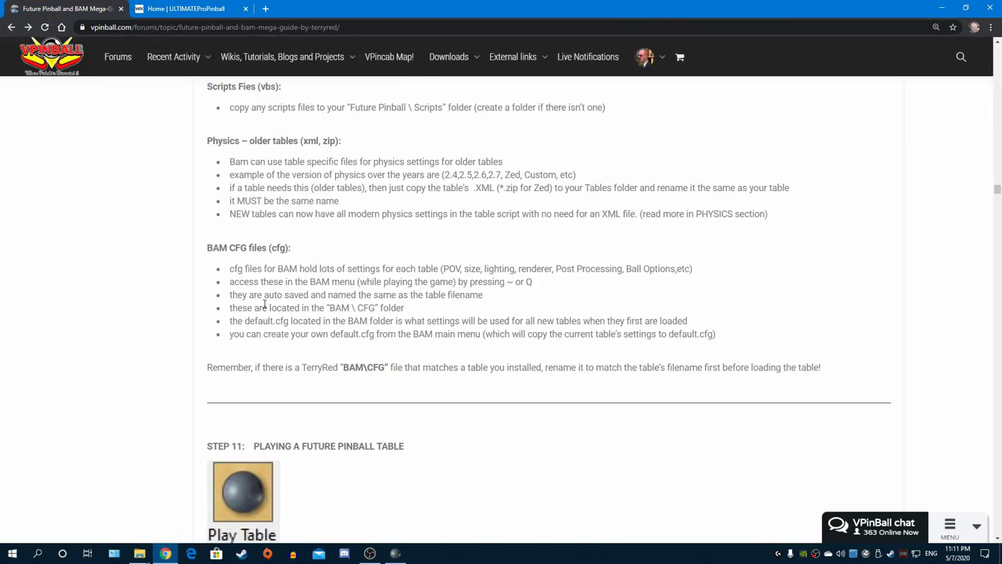
pyautogui.scroll(-1, 265, 304)
pyautogui.scroll(7, 265, 304)
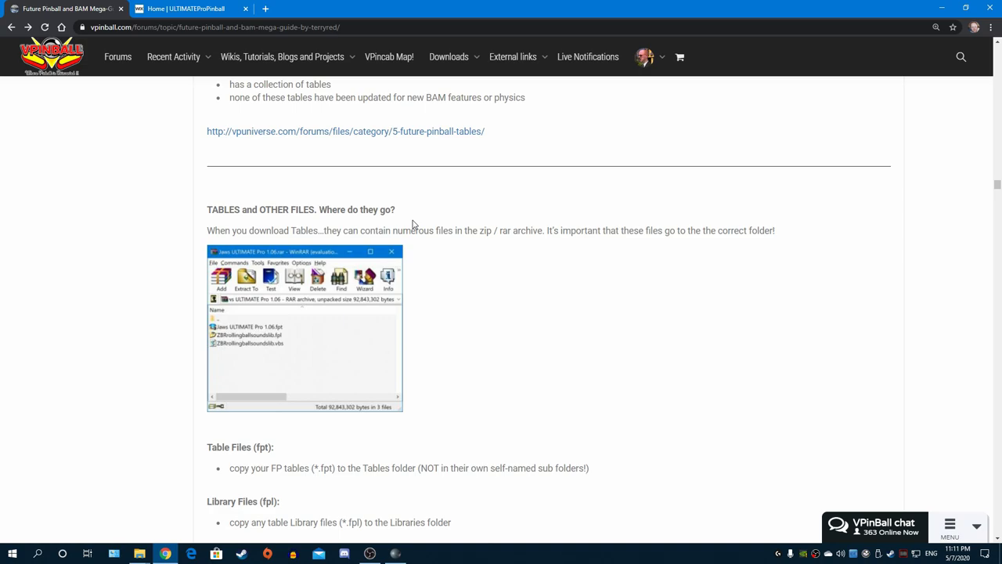
pyautogui.scroll(-4, 414, 225)
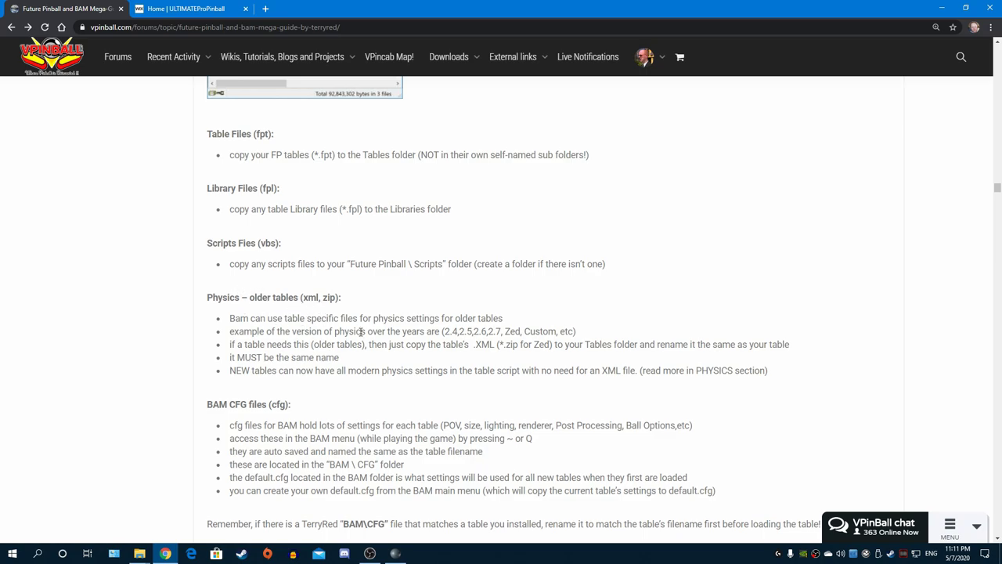
pyautogui.scroll(-1, 362, 362)
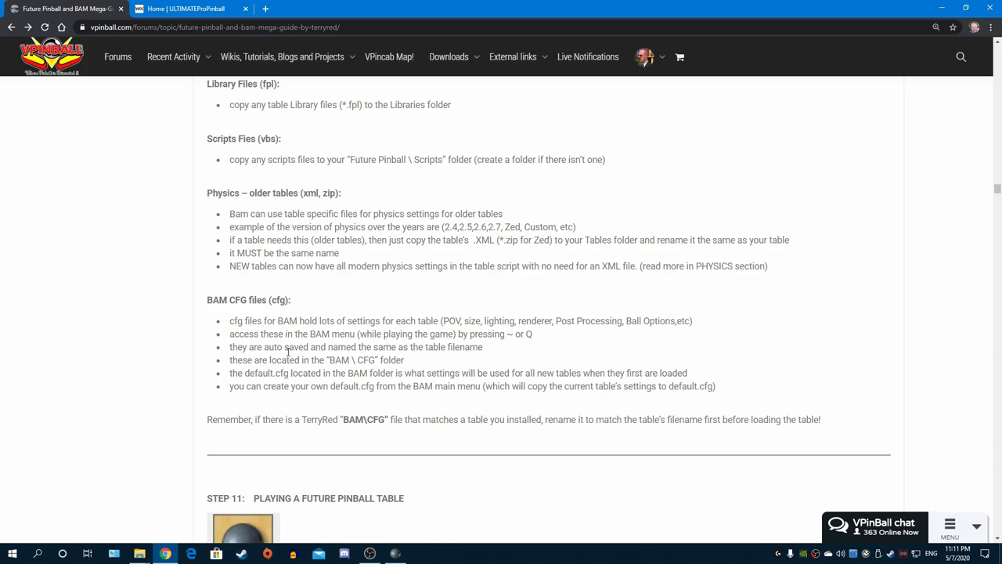
pyautogui.scroll(5, 288, 351)
pyautogui.scroll(-2, 288, 351)
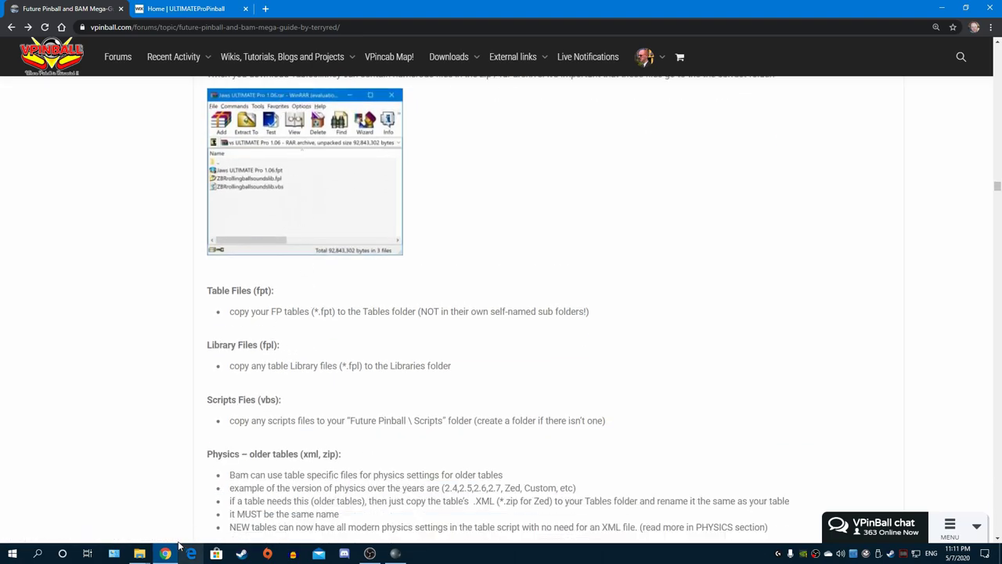
# Switch to File Explorer and show the ~FP and BAM downloads folder beside the Future Pinball Tables folder
pyautogui.moveTo(139, 553)
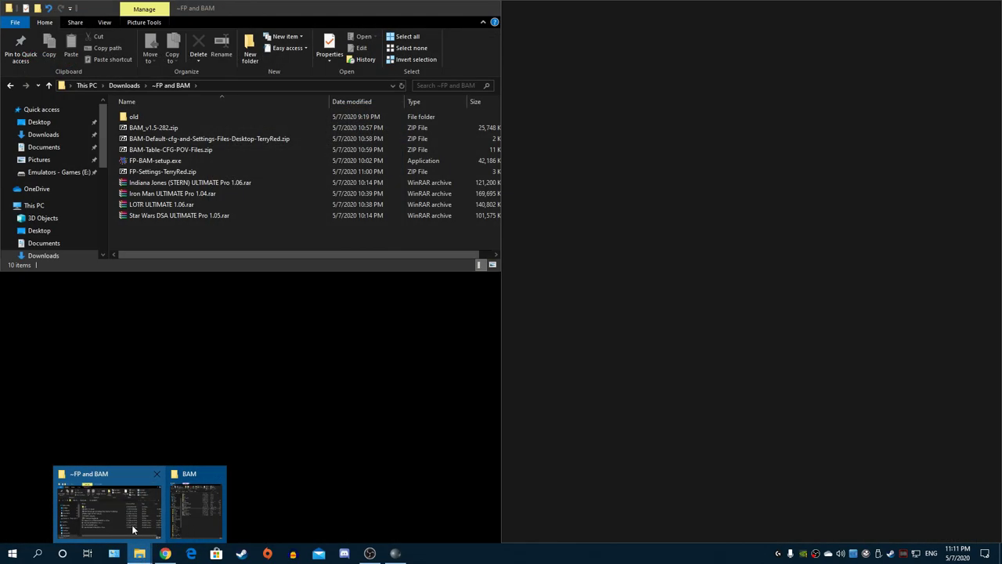
pyautogui.click(131, 524)
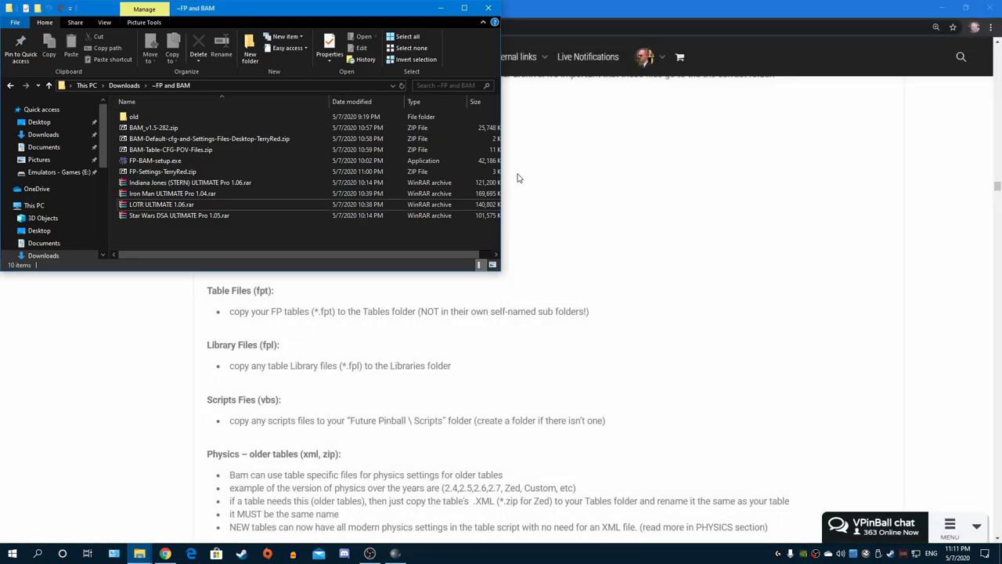
pyautogui.click(944, 7)
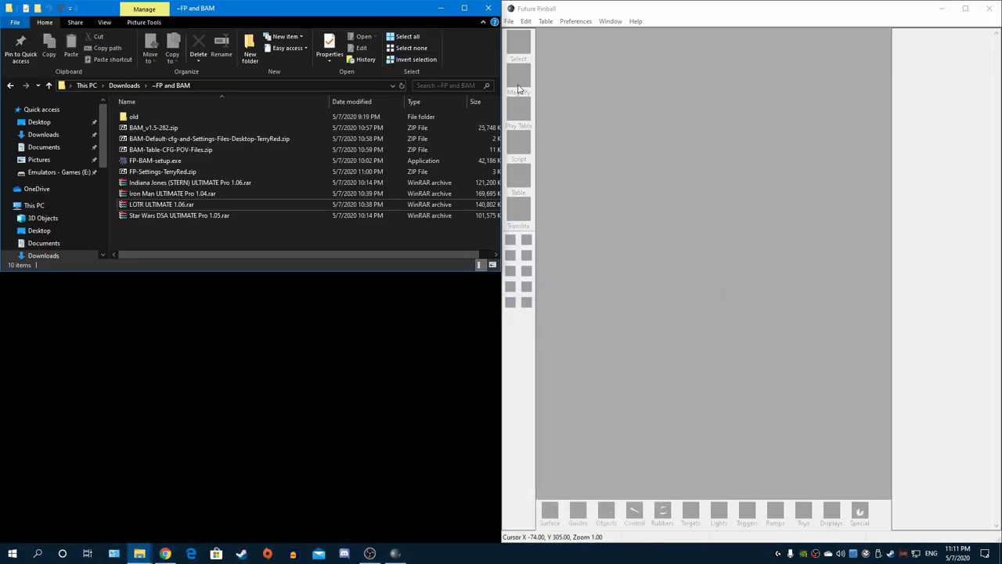
pyautogui.moveTo(139, 553)
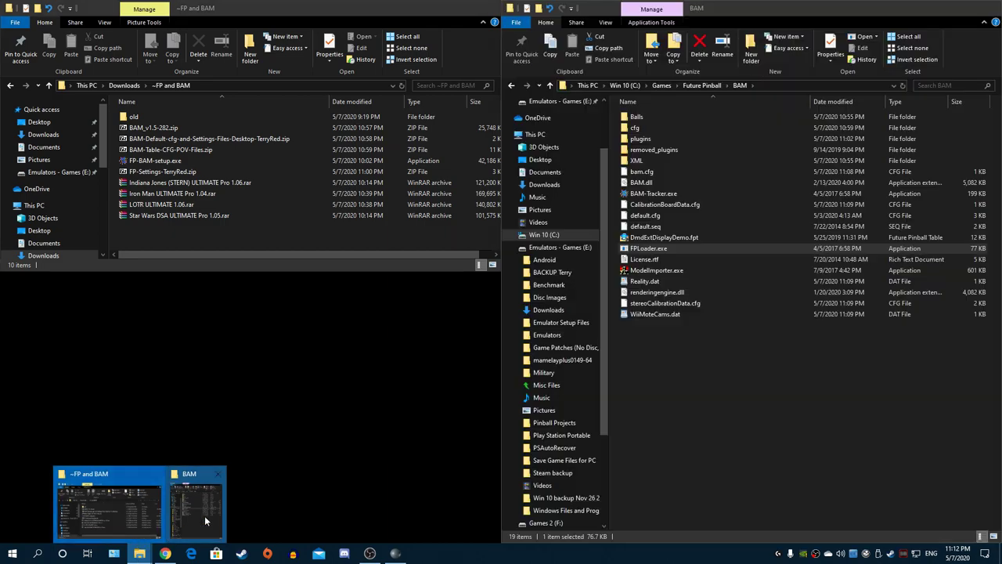
pyautogui.click(204, 515)
pyautogui.click(701, 86)
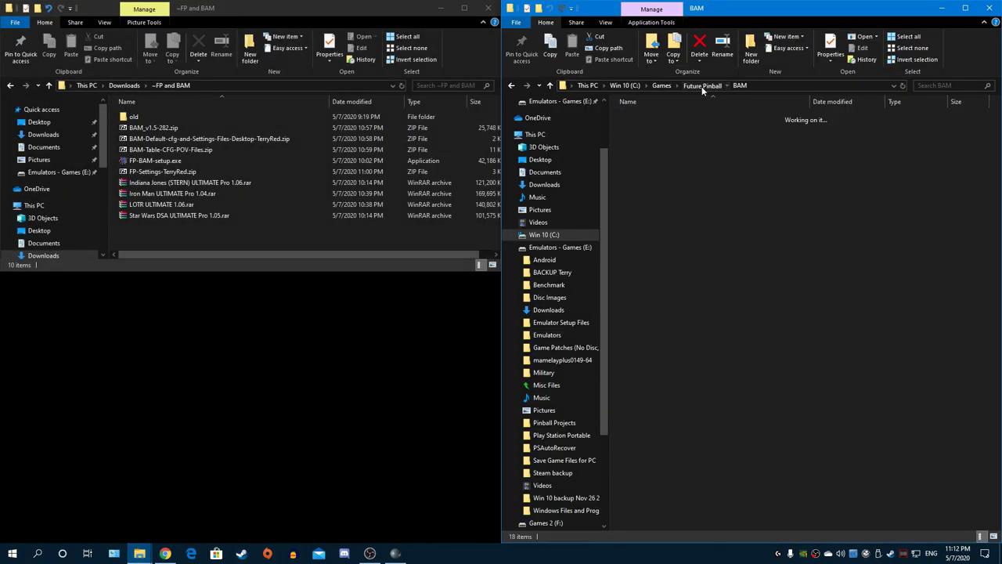
pyautogui.doubleClick(639, 183)
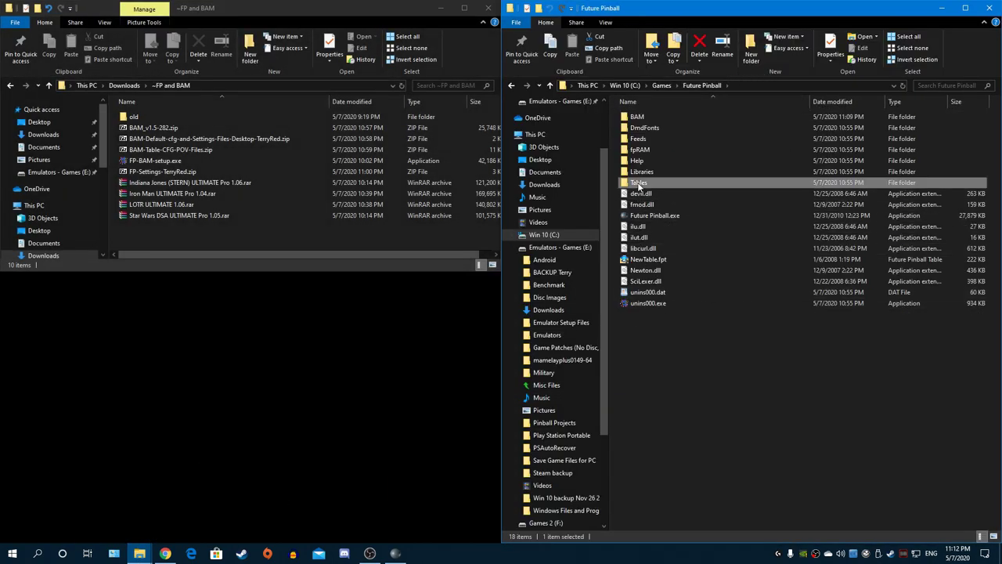
# Extract Indy Stern ULTIMATE Pro 1.06.fpt from the Indiana Jones (STERN) ULTIMATE Pro 1.06.rar archive into the Tables folder
pyautogui.click(169, 185)
pyautogui.doubleClick(169, 185)
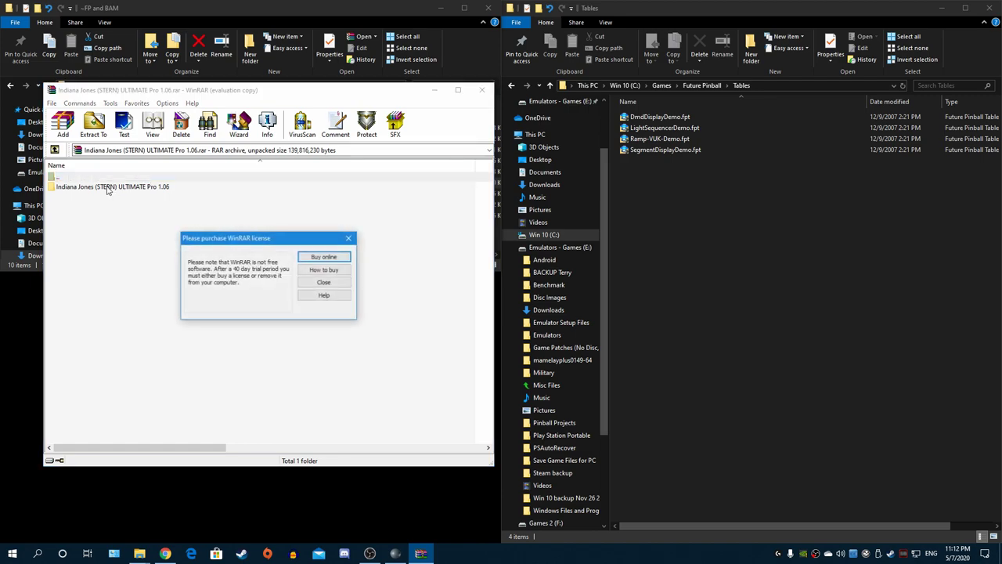
pyautogui.press('Escape')
pyautogui.doubleClick(98, 187)
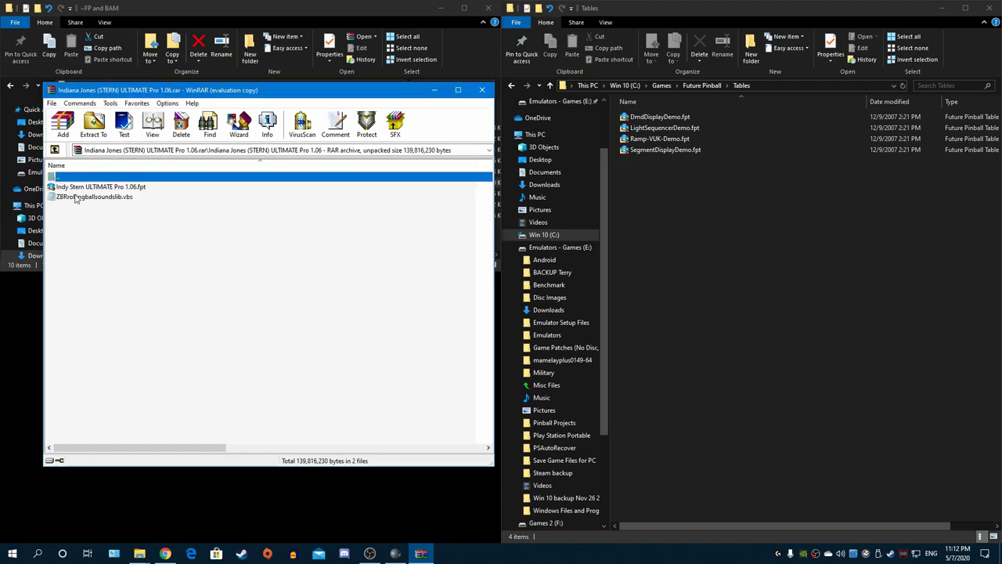
pyautogui.click(81, 188)
pyautogui.moveTo(82, 188); pyautogui.dragTo(721, 219)
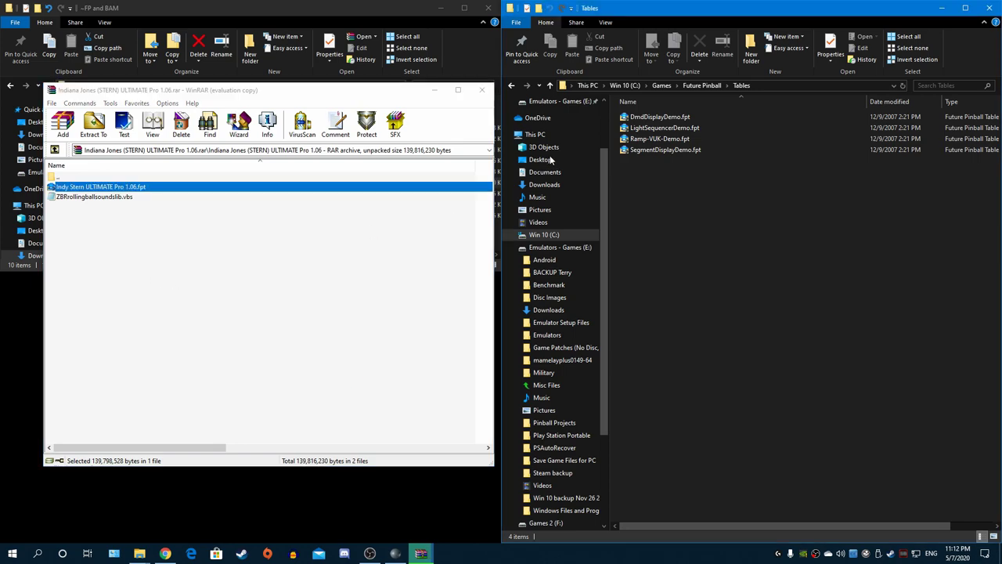
# Create a new folder called Scripts in the Future Pinball folder
pyautogui.click(702, 86)
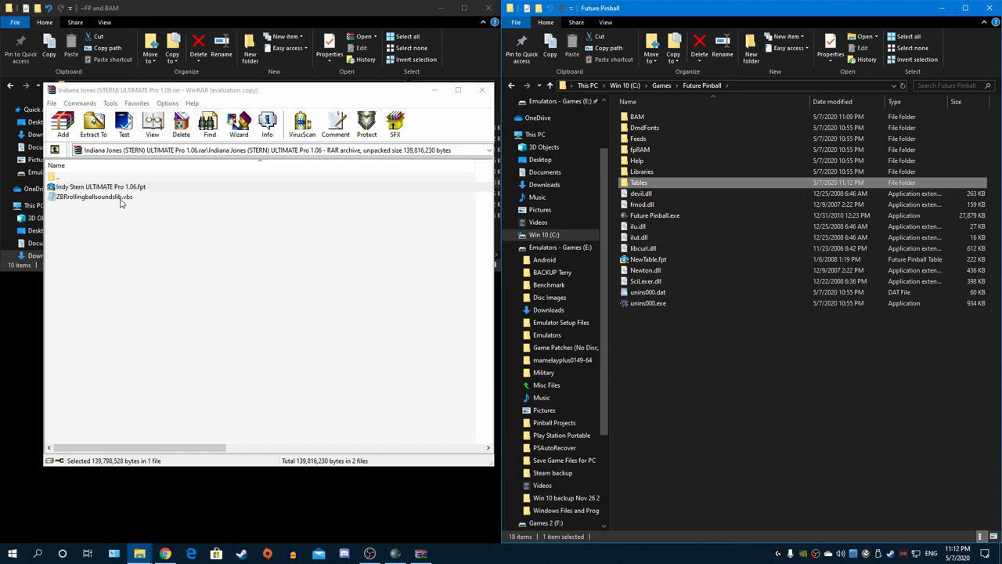
pyautogui.click(685, 383)
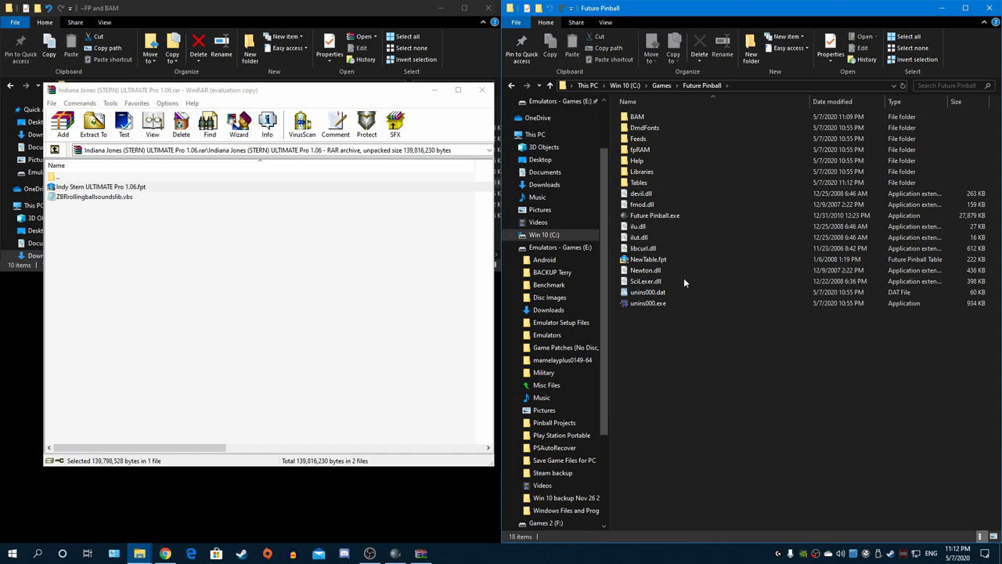
pyautogui.click(752, 49)
pyautogui.write('S')
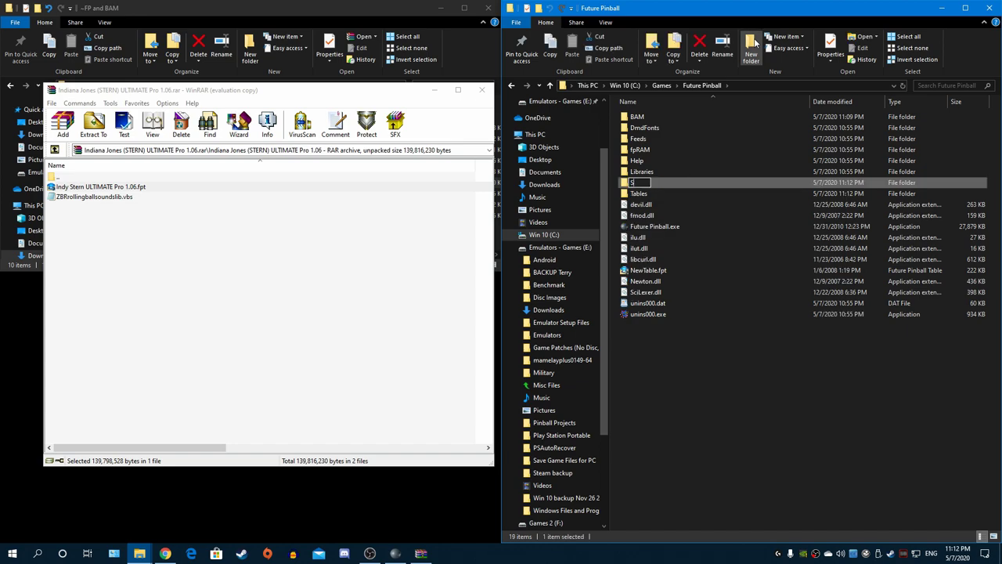
pyautogui.write('cripts')
pyautogui.press('Return')
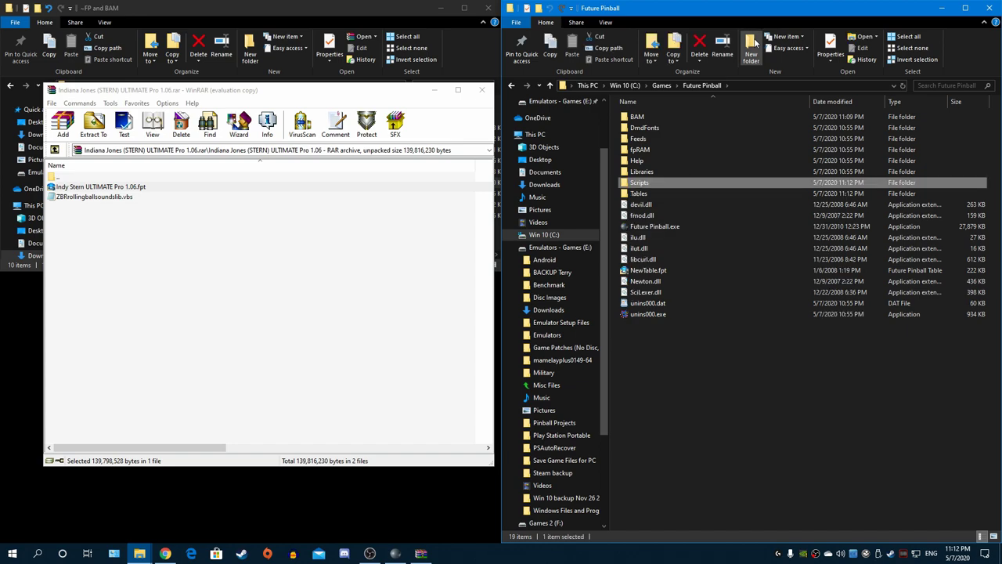
# Extract ZBRrollingballsoundslib.vbs from the Indiana Jones archive into the Scripts folder and close the archive
pyautogui.doubleClick(654, 183)
pyautogui.moveTo(78, 200); pyautogui.dragTo(730, 235)
pyautogui.click(295, 263)
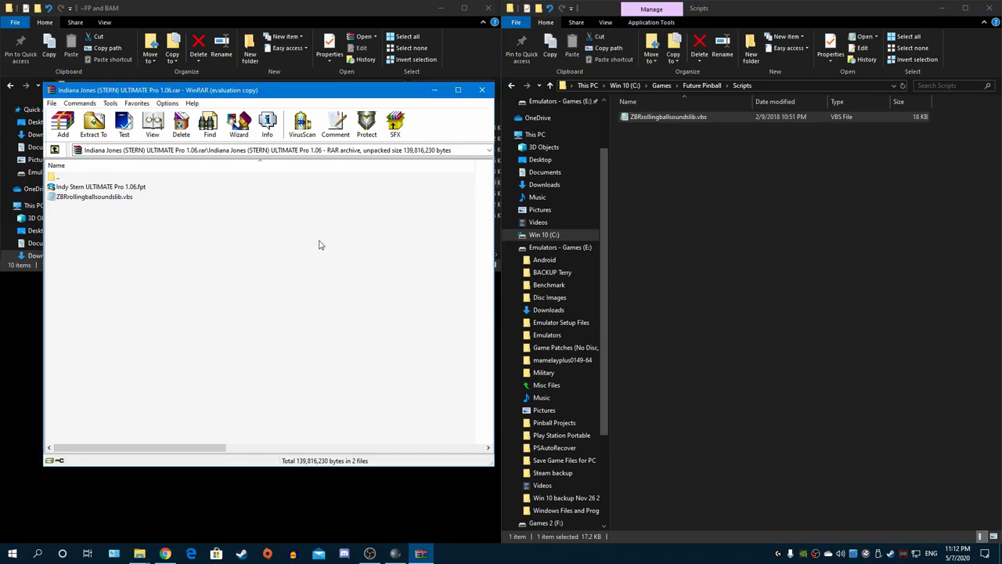
pyautogui.click(483, 90)
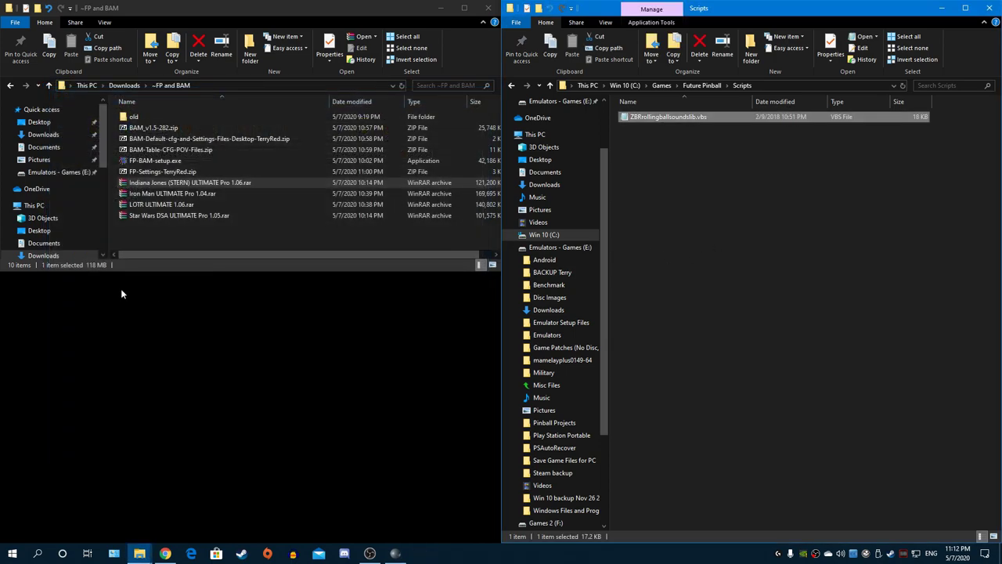
# Extract Iron Man ULTIMATE Pro 1.04.fpt from the Iron Man ULTIMATE Pro 1.04.rar archive into the Future Pinball Tables folder
pyautogui.doubleClick(154, 198)
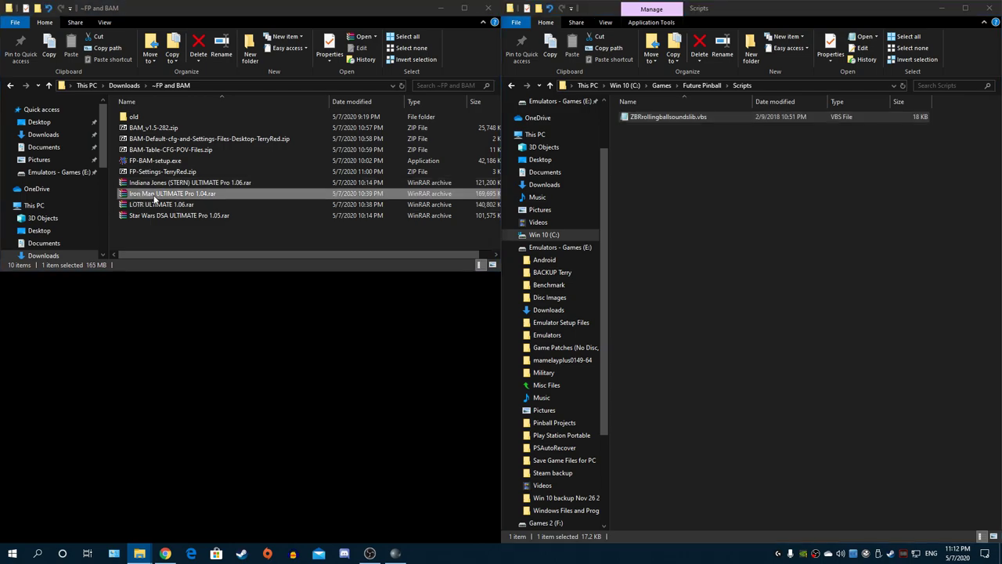
pyautogui.click(674, 117)
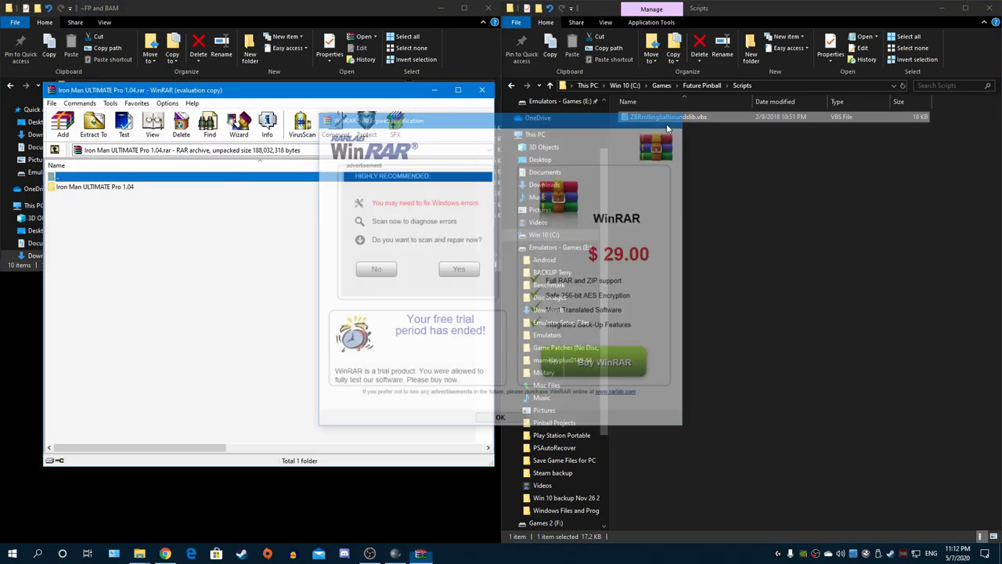
pyautogui.doubleClick(85, 188)
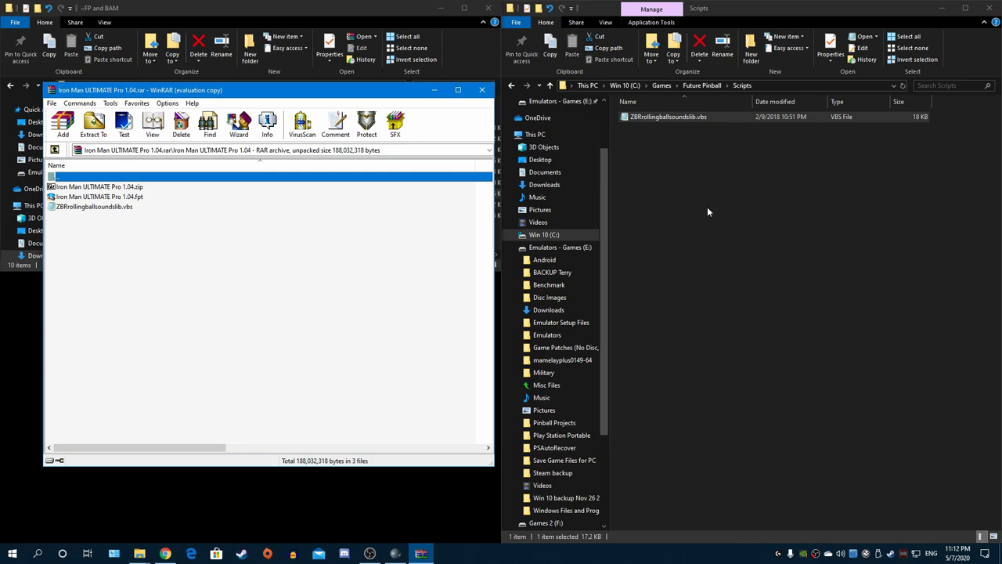
pyautogui.click(707, 207)
pyautogui.click(702, 85)
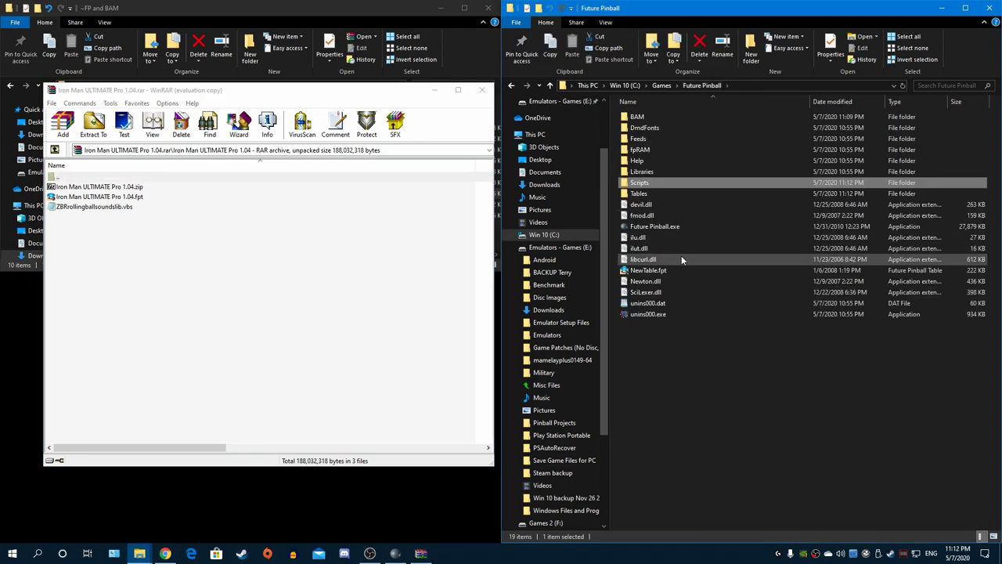
pyautogui.doubleClick(649, 197)
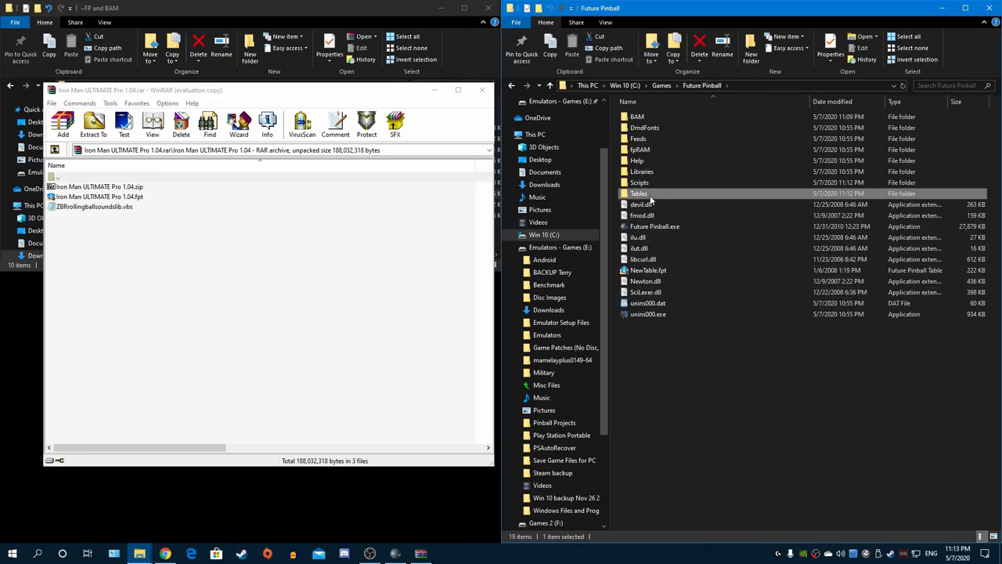
pyautogui.moveTo(110, 198); pyautogui.dragTo(718, 258)
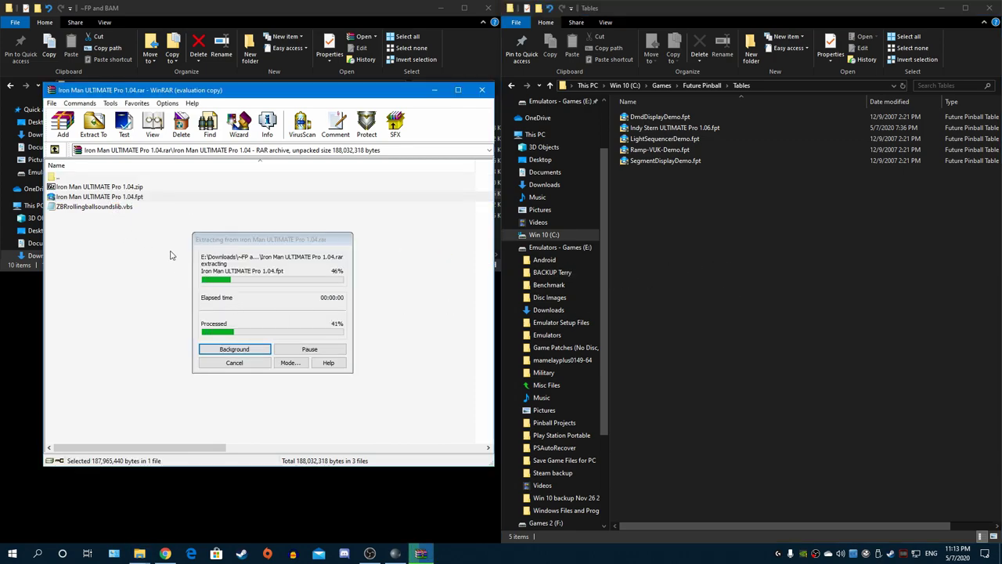
pyautogui.click(115, 207)
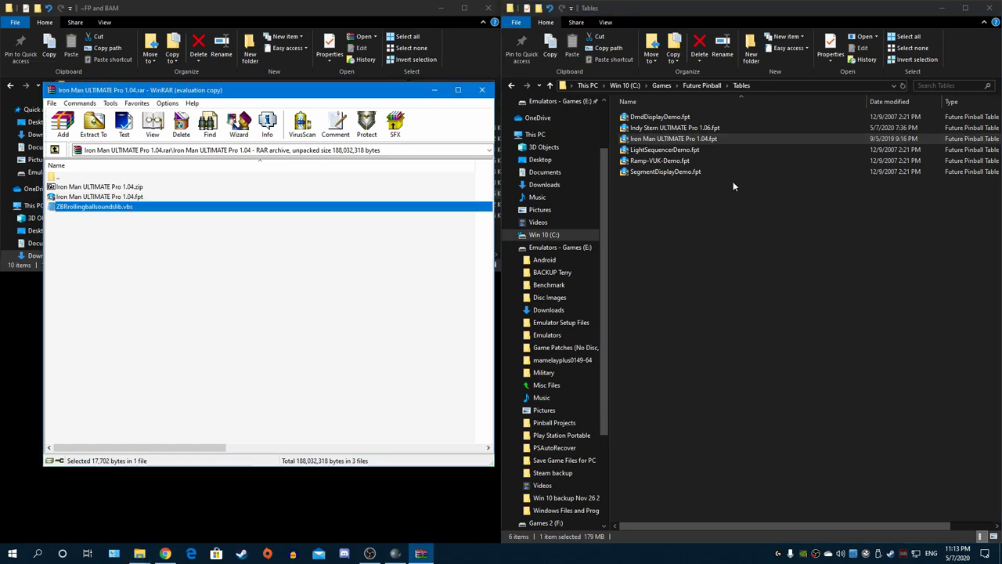
pyautogui.click(687, 84)
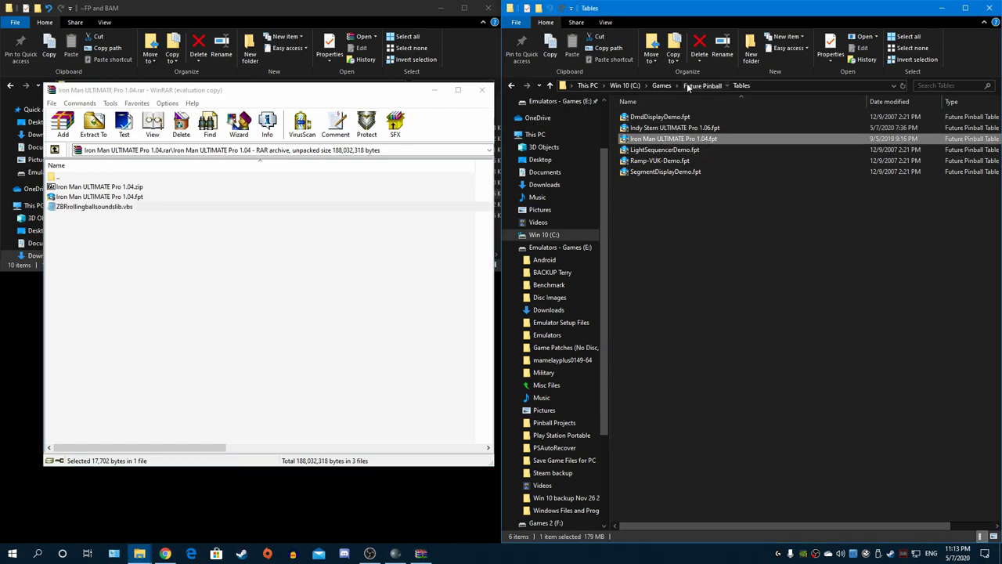
pyautogui.click(510, 86)
# Select Iron Man ULTIMATE Pro 1.04.zip in the archive and check the Chrome guide's section on physics files for older tables
pyautogui.click(121, 188)
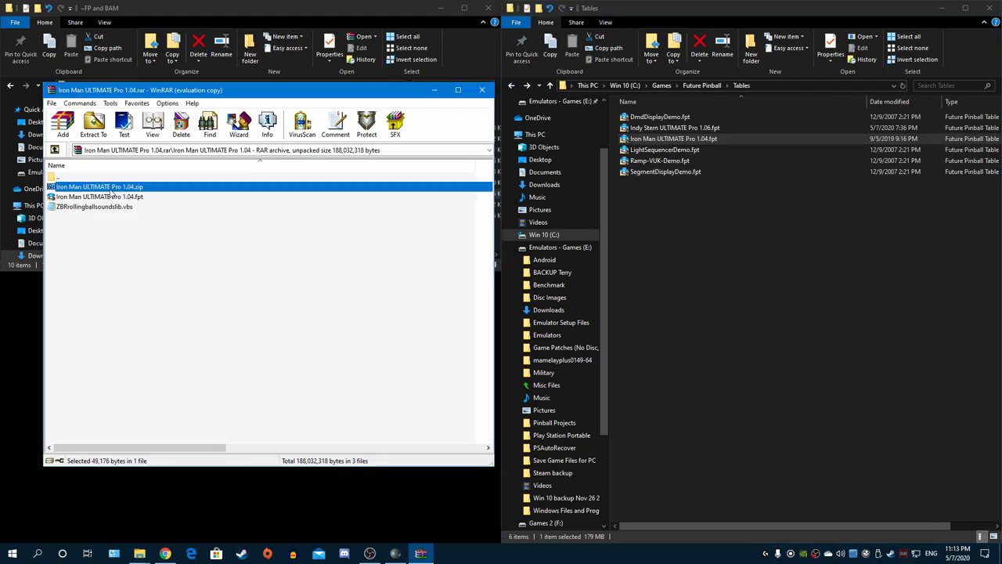
pyautogui.click(166, 553)
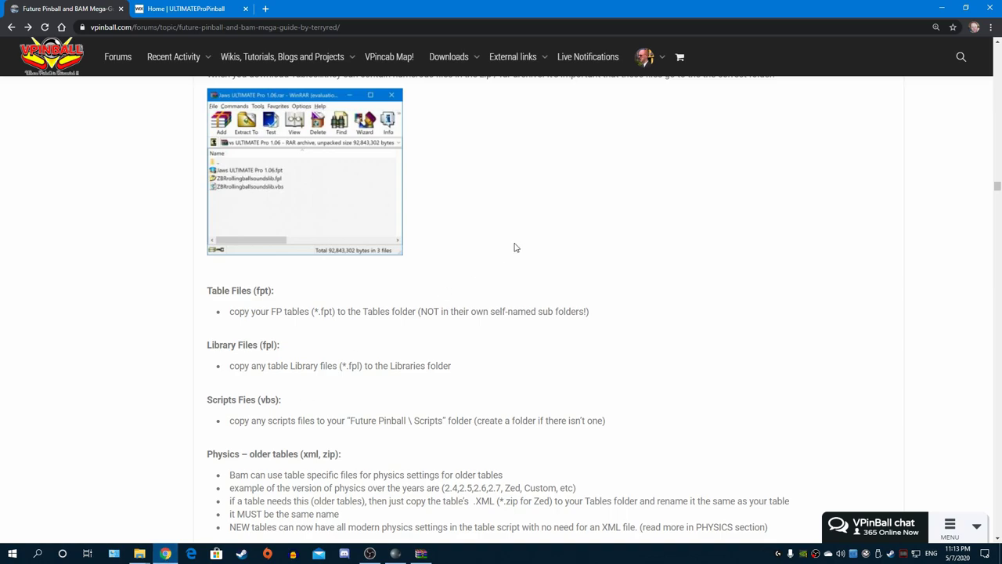
pyautogui.scroll(-2, 515, 247)
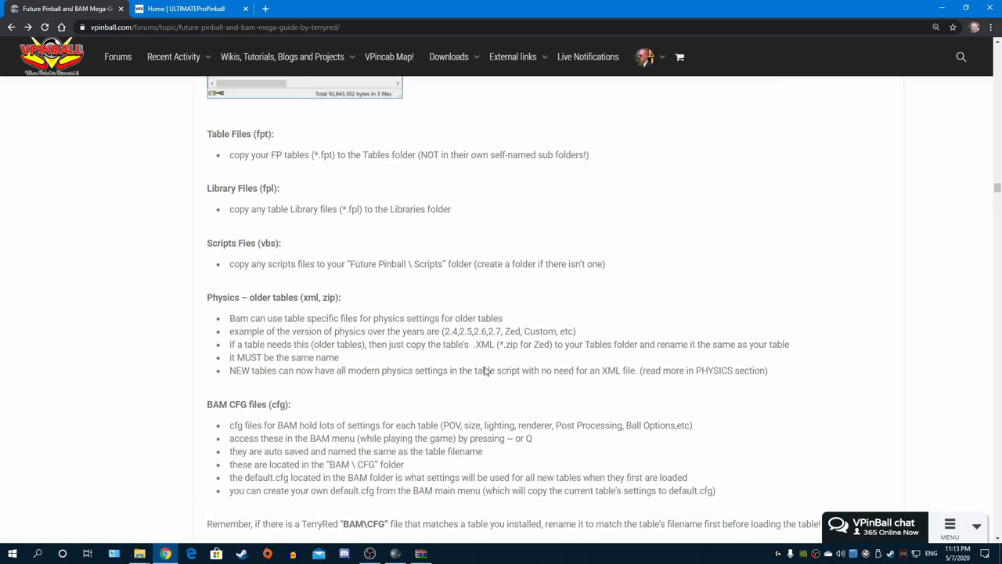
# Review the guide's sections on table, library, script, physics and BAM CFG files, and return to the Iron Man archive
pyautogui.scroll(-3, 473, 344)
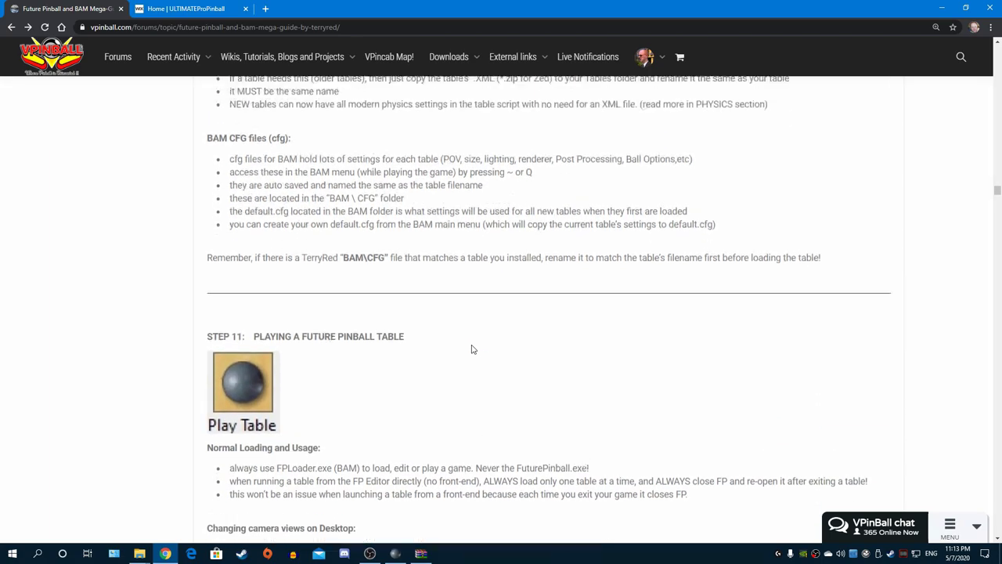
pyautogui.scroll(2, 473, 348)
pyautogui.moveTo(664, 61)
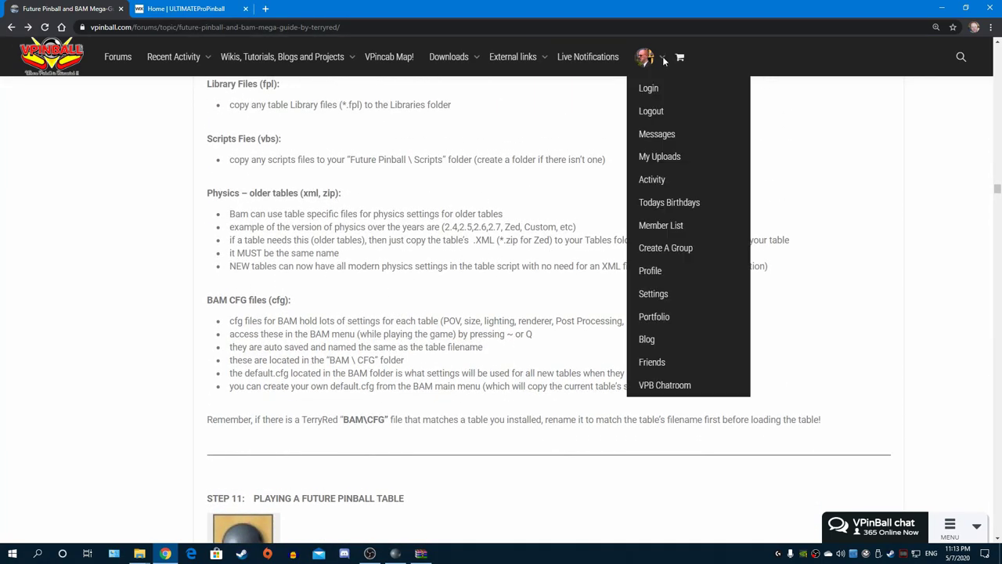
pyautogui.scroll(-10, 423, 290)
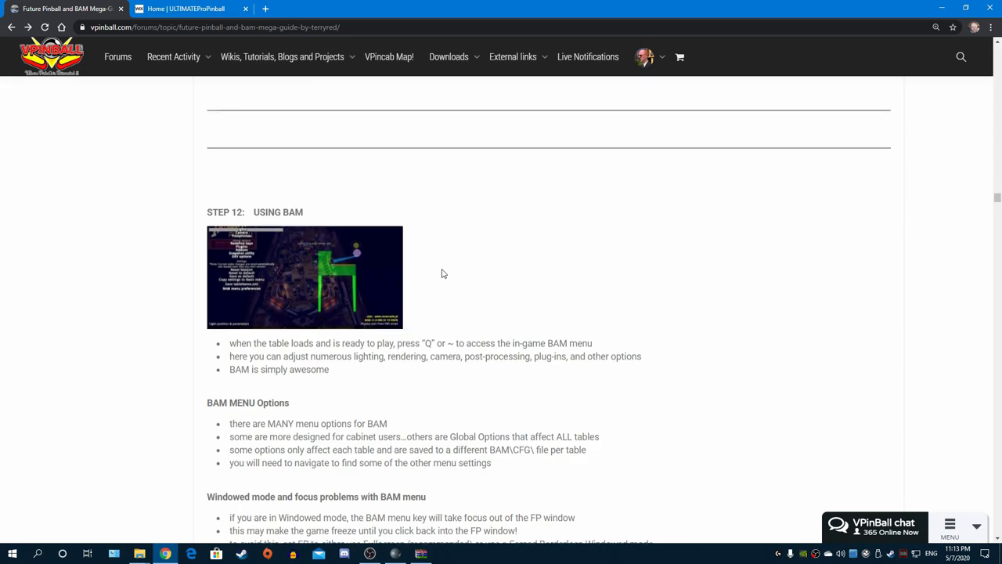
pyautogui.scroll(11, 445, 260)
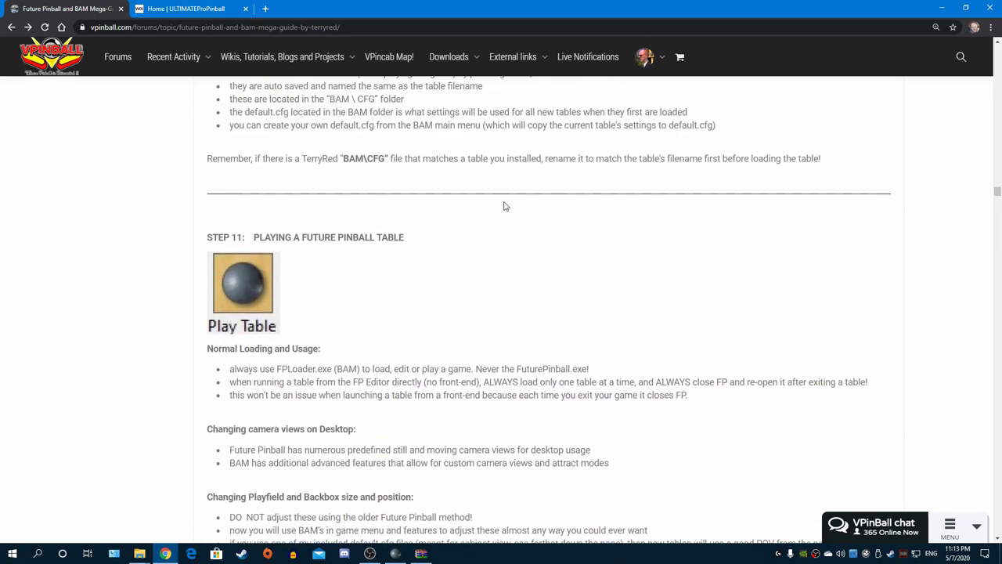
pyautogui.scroll(-1, 504, 206)
pyautogui.scroll(5, 503, 209)
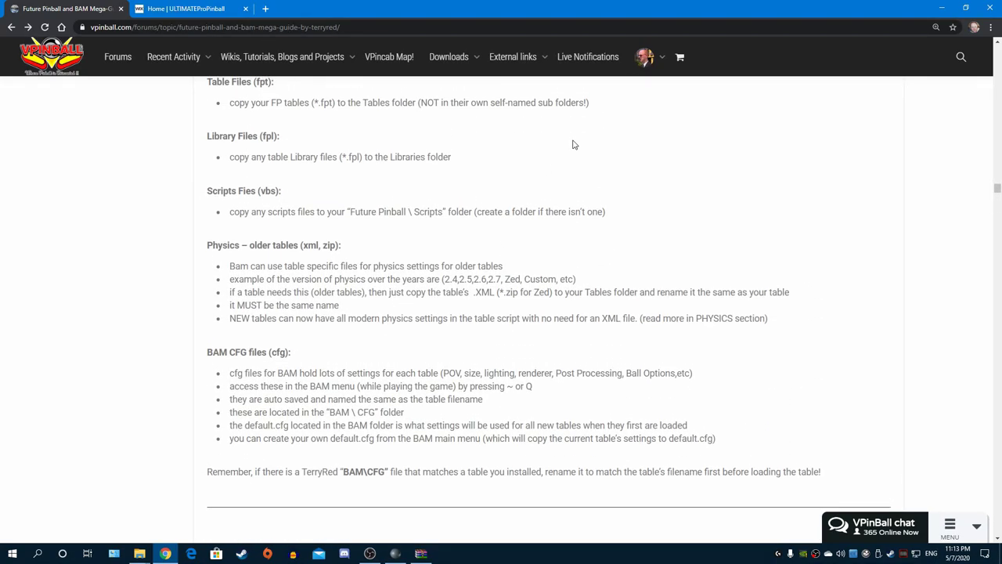
pyautogui.click(942, 7)
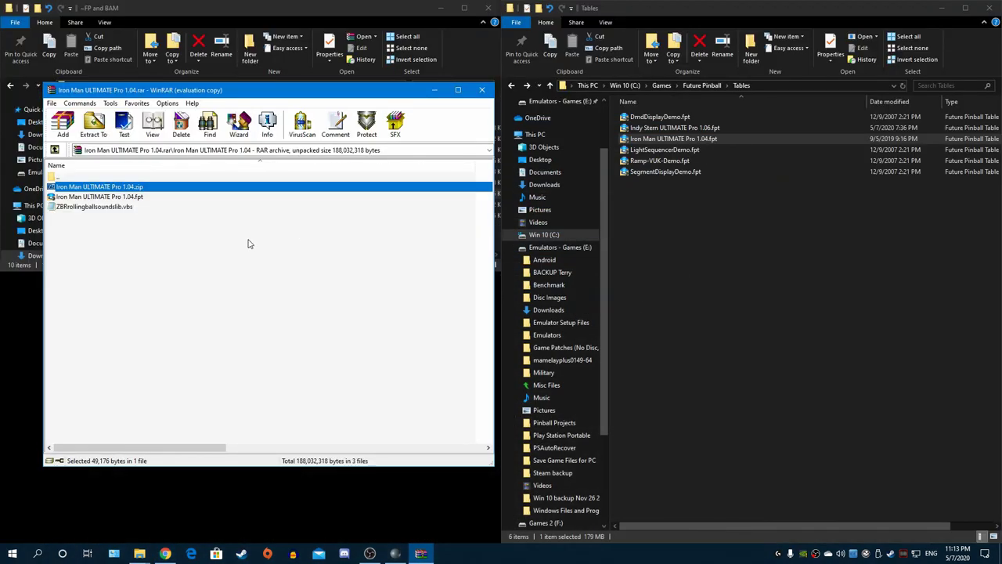
# Examine the BMP folder inside Iron Man ULTIMATE Pro 1.04.zip and close the Iron Man archives, keeping the Tables folder open
pyautogui.click(129, 254)
pyautogui.doubleClick(121, 188)
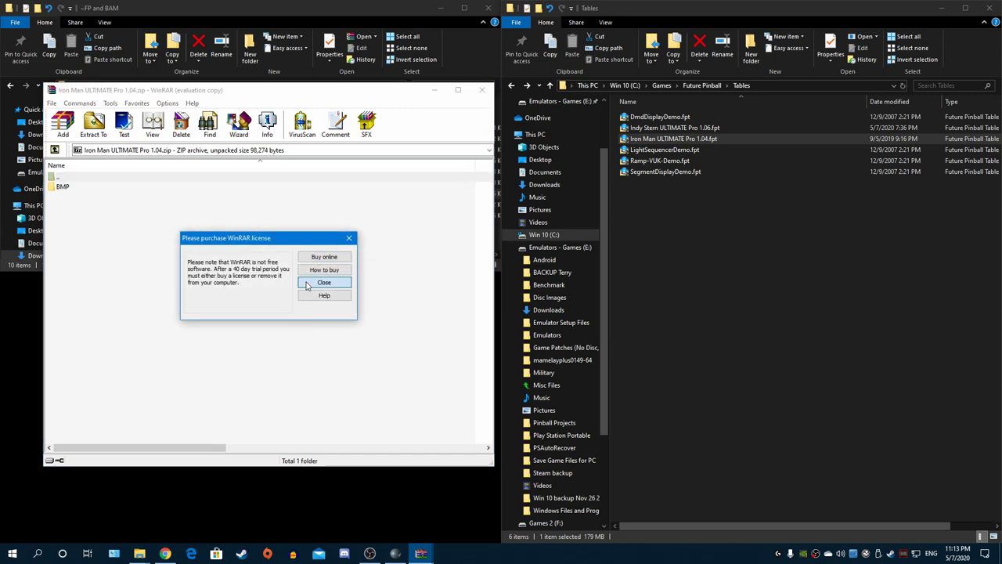
pyautogui.click(323, 283)
pyautogui.doubleClick(63, 187)
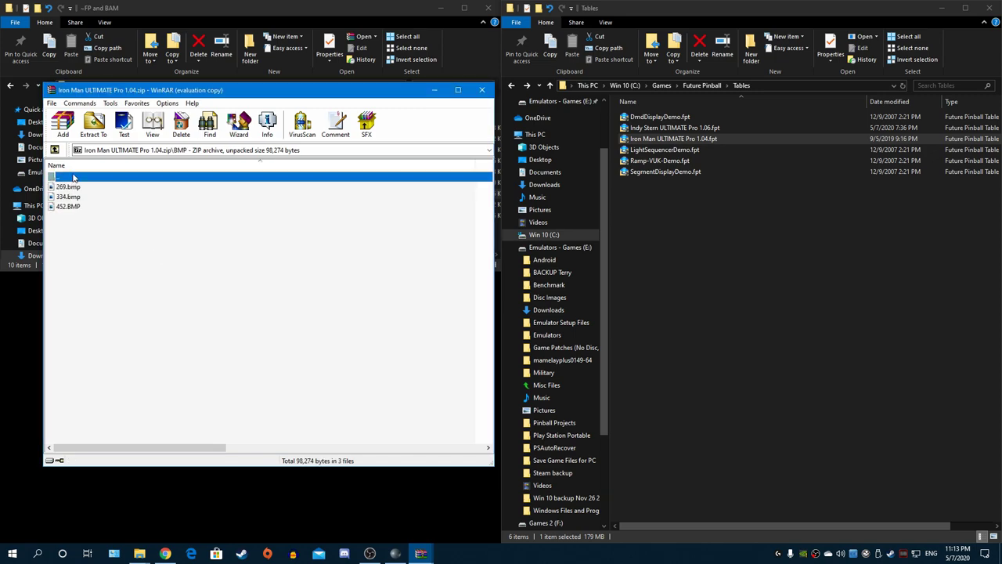
pyautogui.doubleClick(74, 177)
pyautogui.click(481, 89)
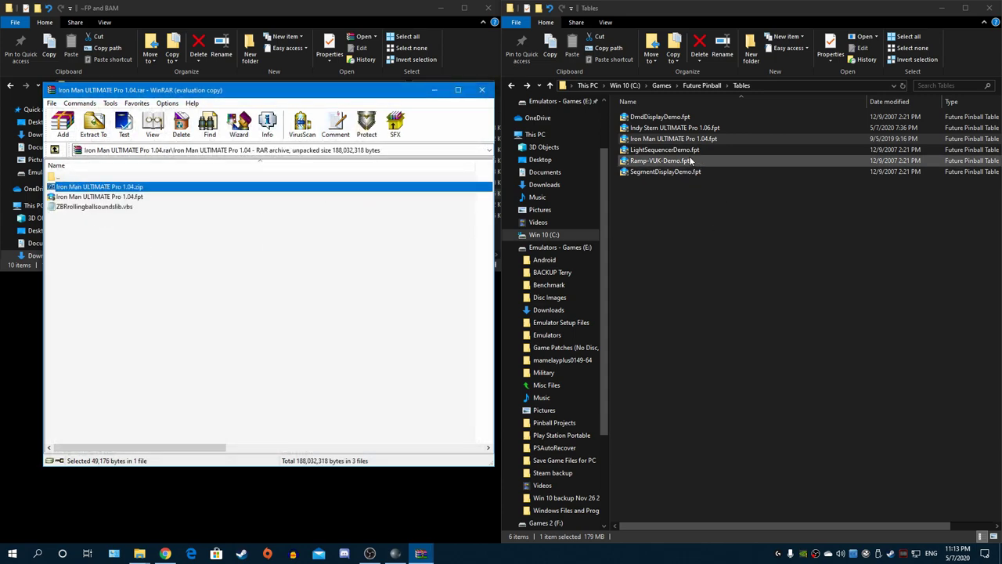
pyautogui.click(510, 86)
pyautogui.doubleClick(640, 194)
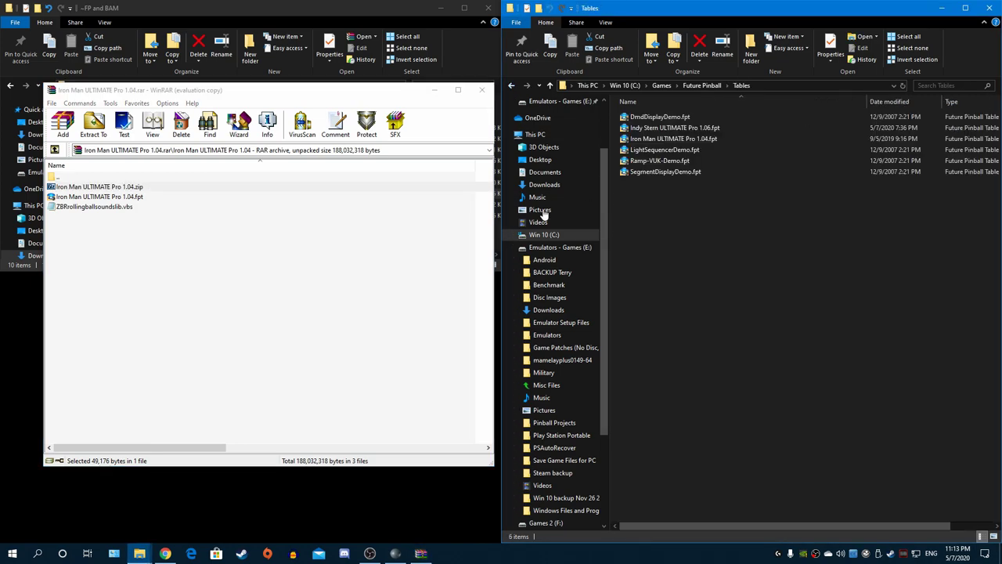
pyautogui.click(481, 89)
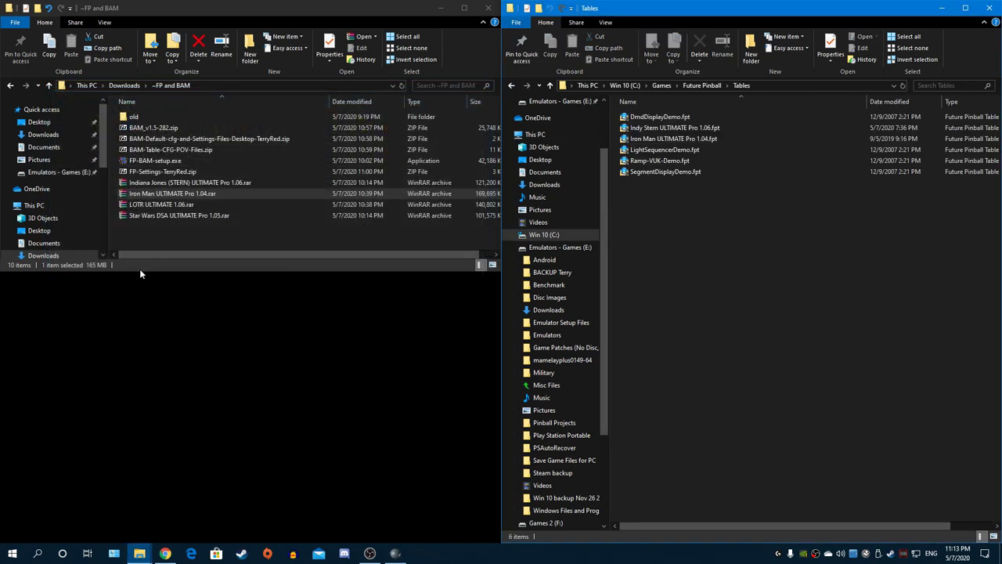
# Extract Lord of the Rings ULTIMATE 1.06.fpt from LOTR ULTIMATE 1.06.rar into the Future Pinball Tables folder
pyautogui.click(158, 205)
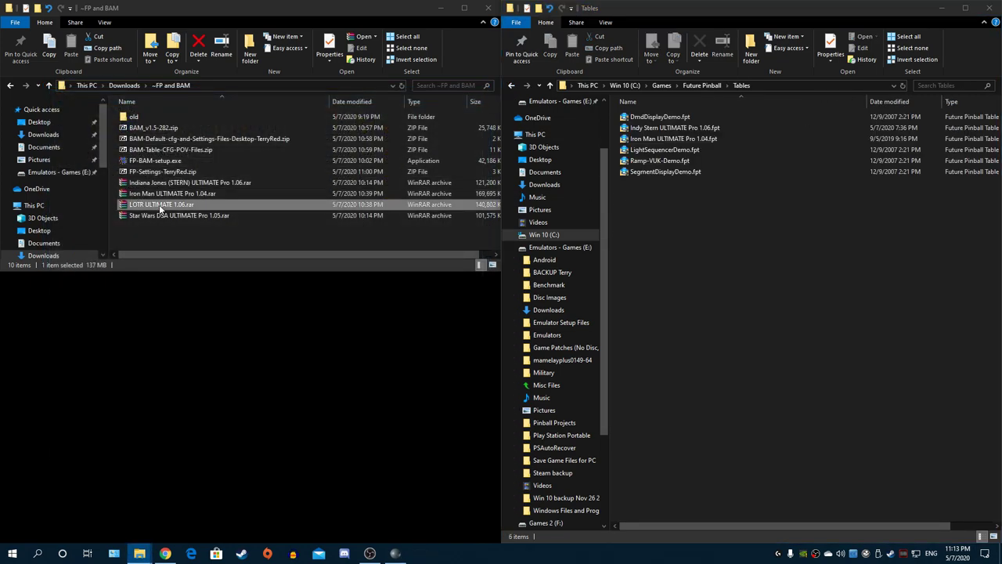
pyautogui.doubleClick(158, 205)
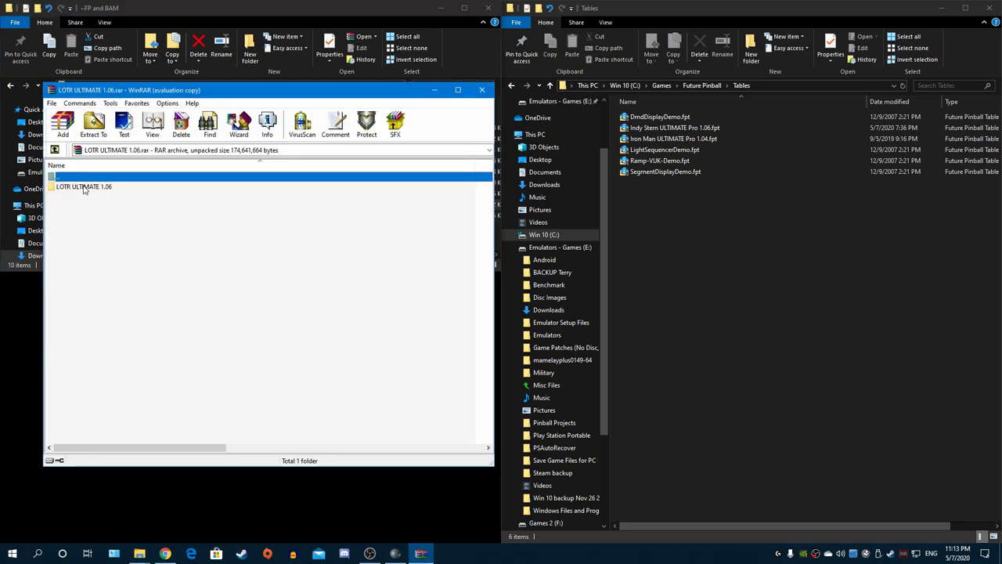
pyautogui.click(323, 283)
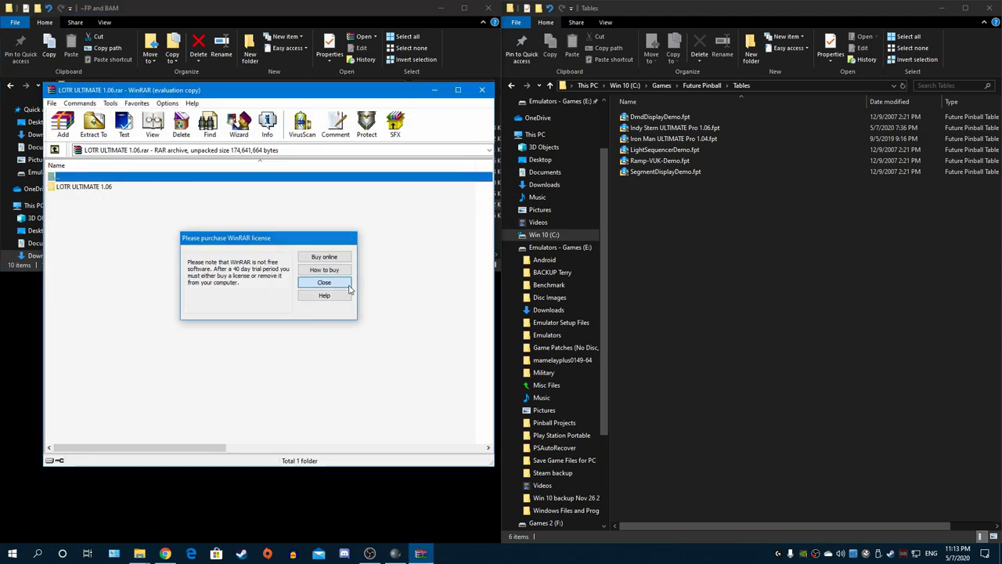
pyautogui.click(80, 191)
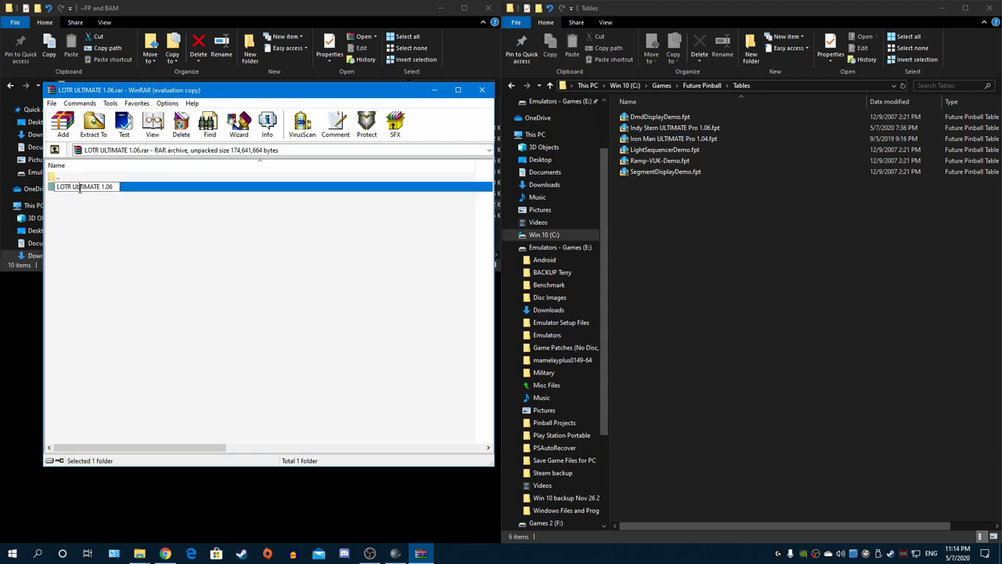
pyautogui.doubleClick(76, 188)
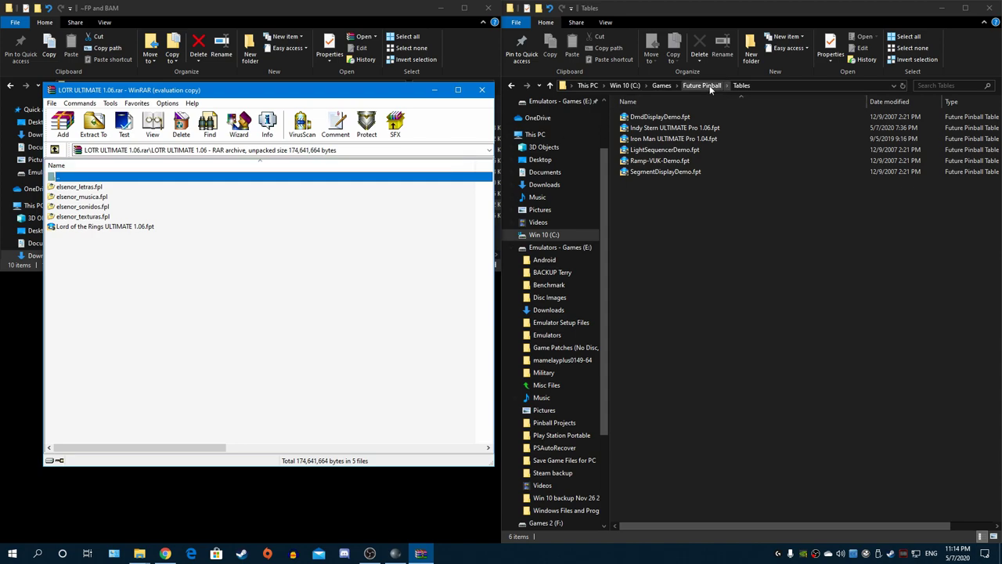
pyautogui.moveTo(76, 227); pyautogui.dragTo(681, 248)
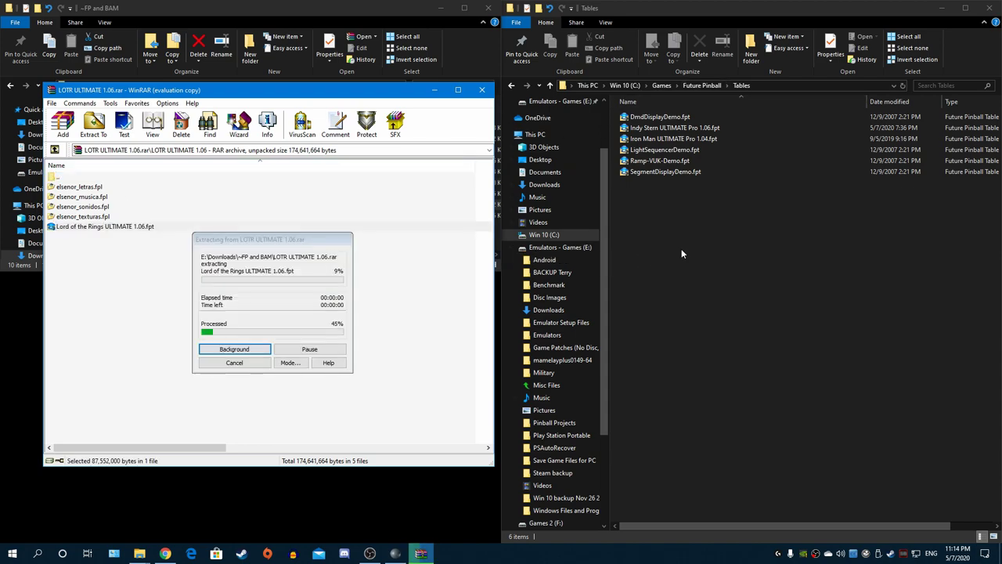
# Extract the four elsenor .fpl library files from the LOTR archive into the Future Pinball Libraries folder and close the archive
pyautogui.click(702, 85)
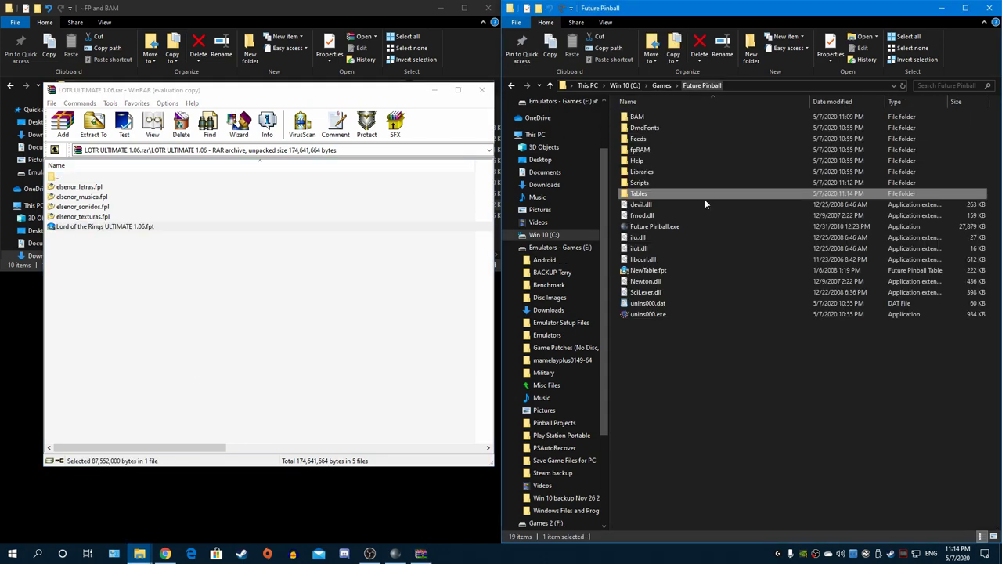
pyautogui.doubleClick(642, 172)
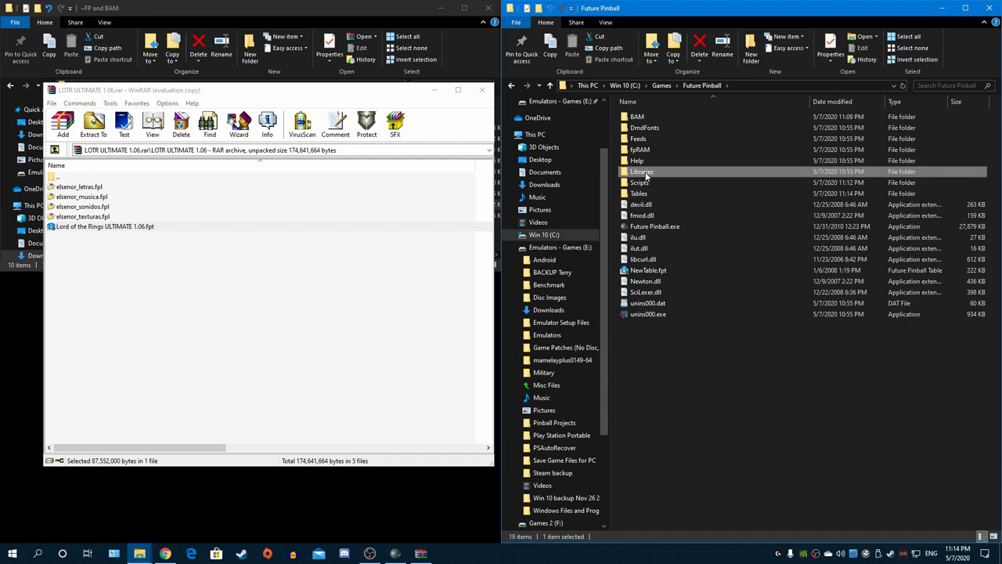
pyautogui.click(90, 186)
pyautogui.keyDown('shift'); pyautogui.click(99, 217); pyautogui.keyUp('shift')
pyautogui.moveTo(106, 209); pyautogui.dragTo(463, 244)
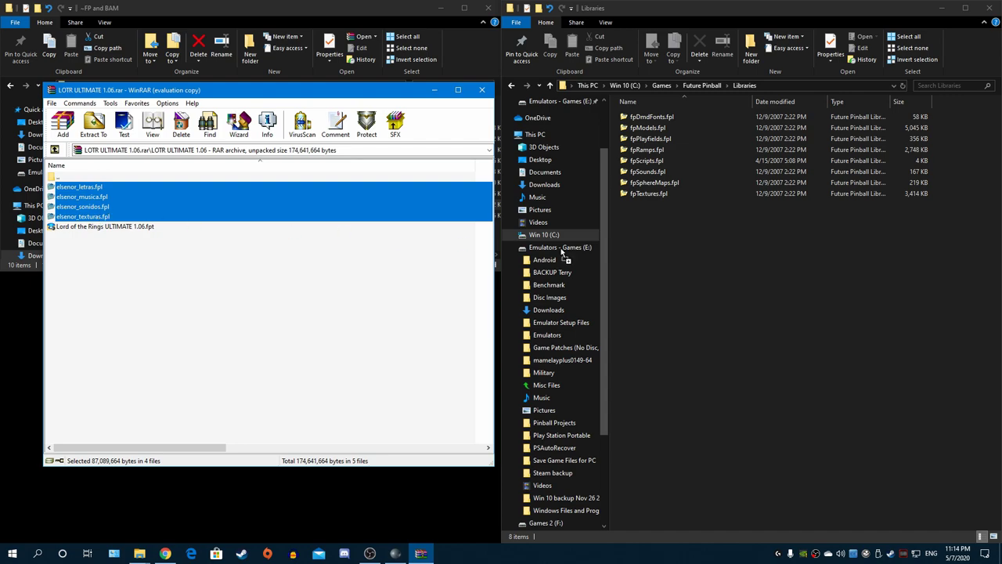
pyautogui.moveTo(721, 257); pyautogui.dragTo(719, 256)
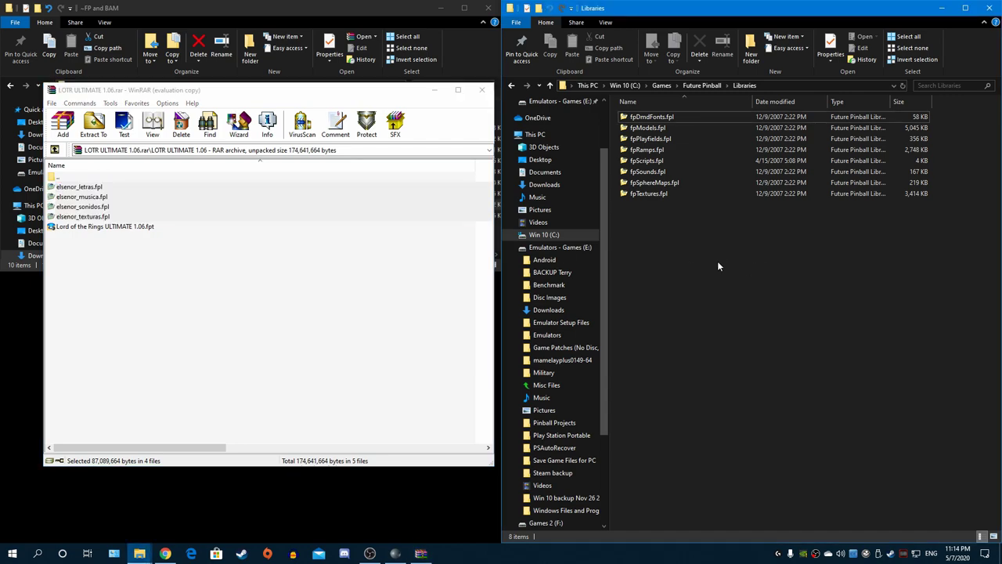
pyautogui.click(707, 296)
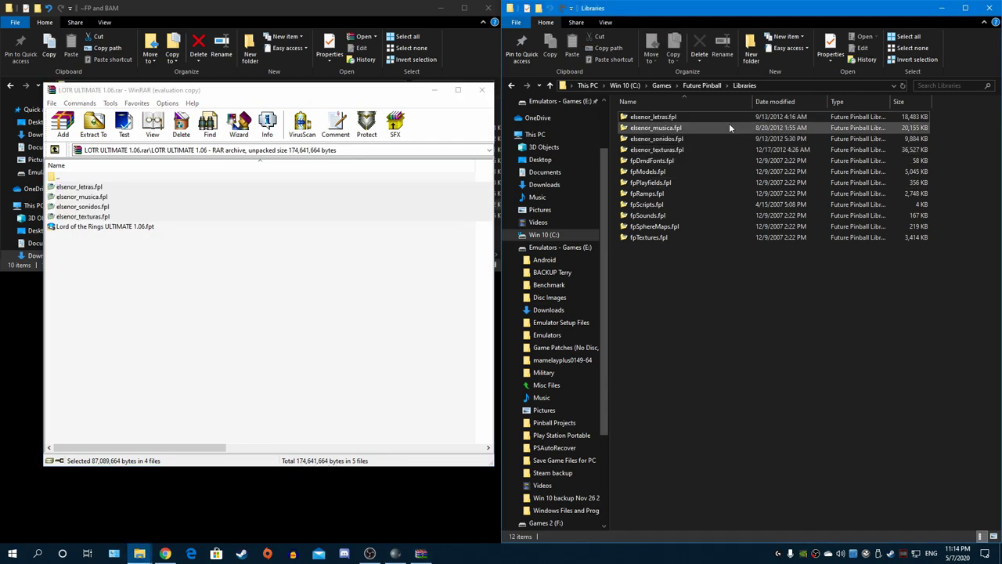
pyautogui.click(696, 86)
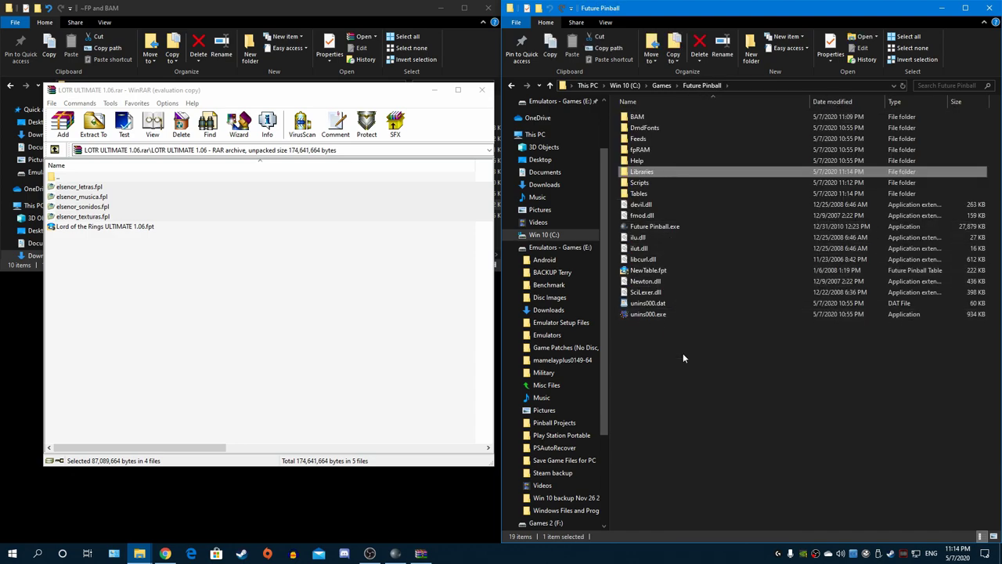
pyautogui.click(481, 89)
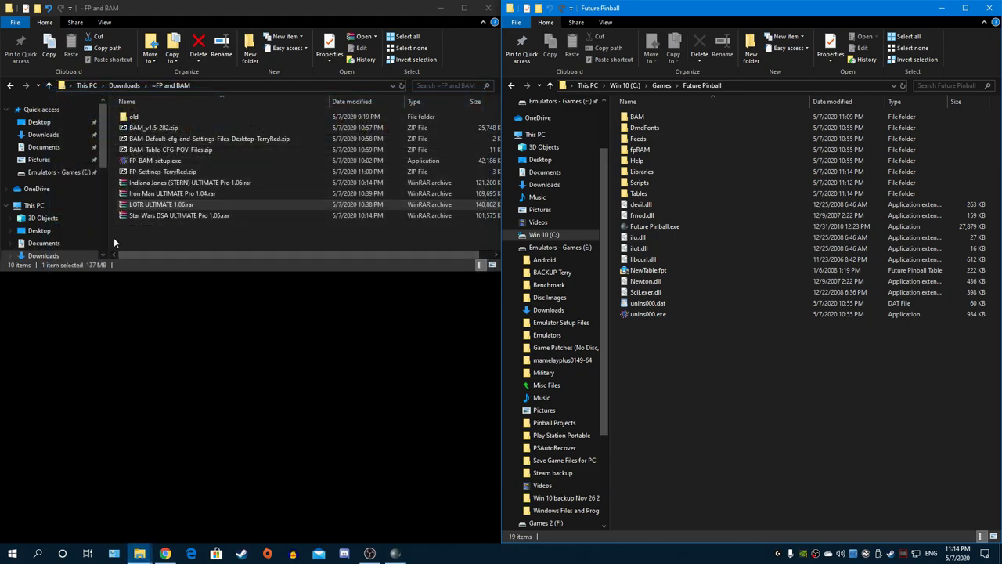
# Extract Star Wars DSA ULTIMATE Pro 1.05.fpt from its .rar archive into the Future Pinball Tables folder and close the archive
pyautogui.doubleClick(151, 216)
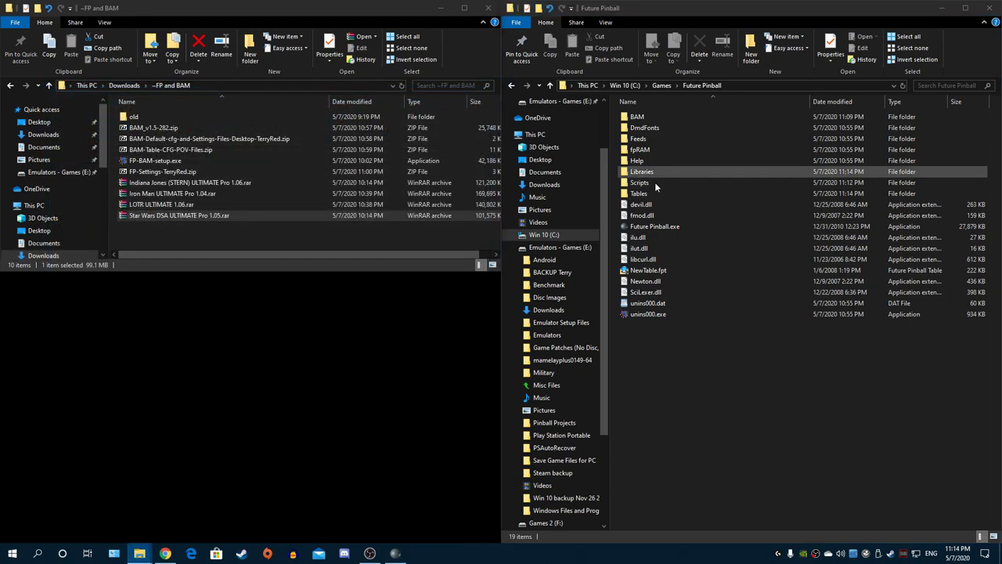
pyautogui.click(672, 118)
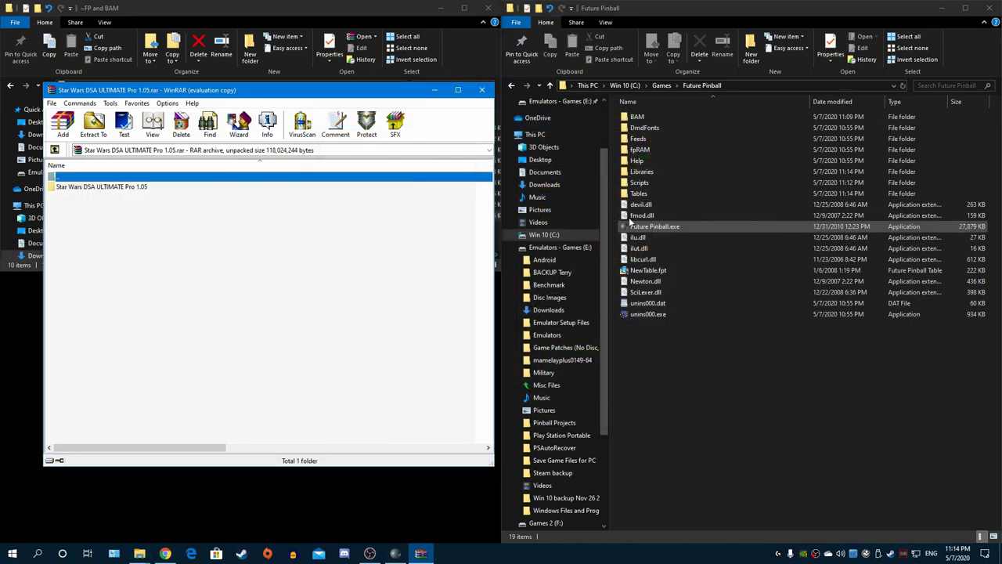
pyautogui.doubleClick(666, 194)
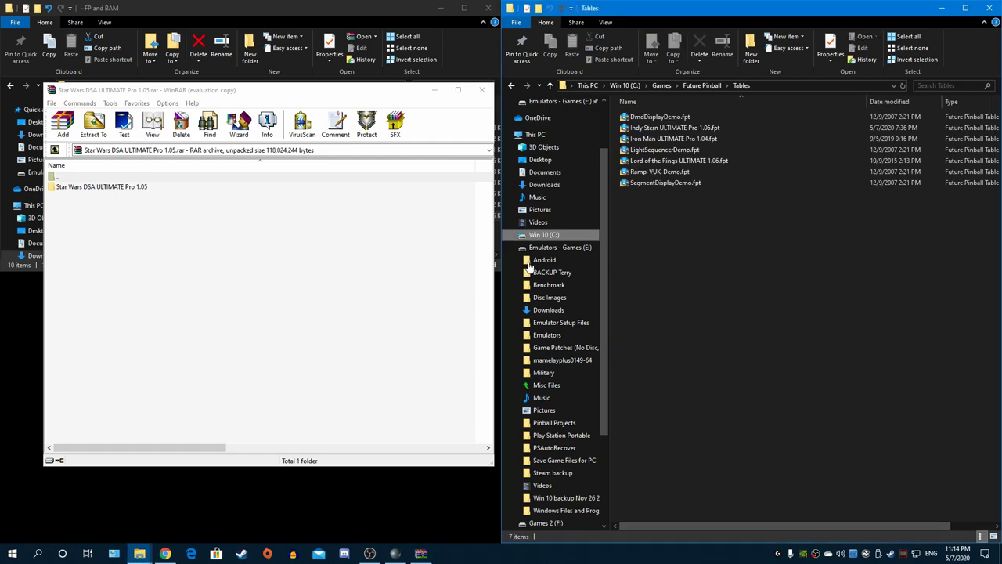
pyautogui.doubleClick(112, 188)
pyautogui.moveTo(90, 196); pyautogui.dragTo(182, 220)
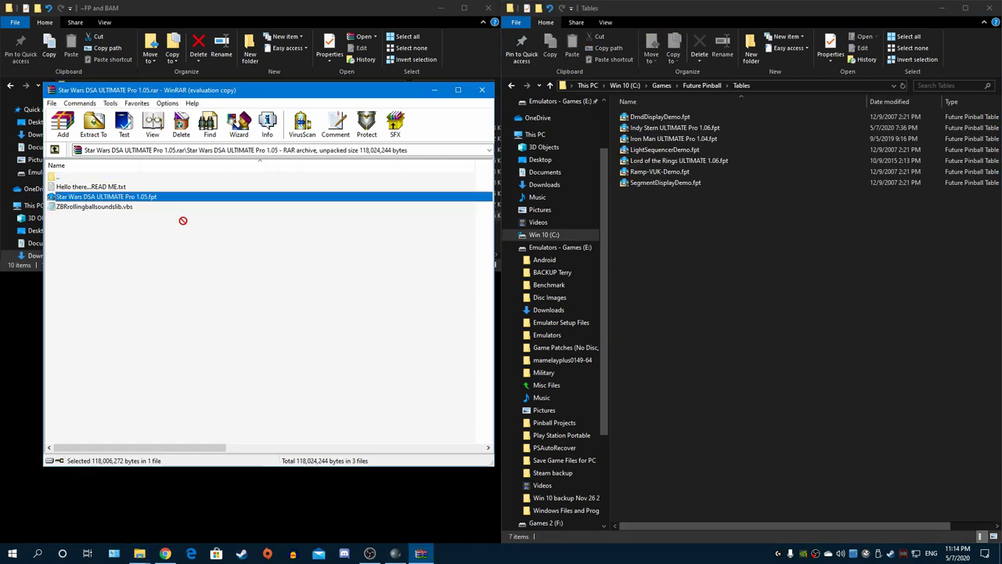
pyautogui.moveTo(738, 264); pyautogui.dragTo(738, 270)
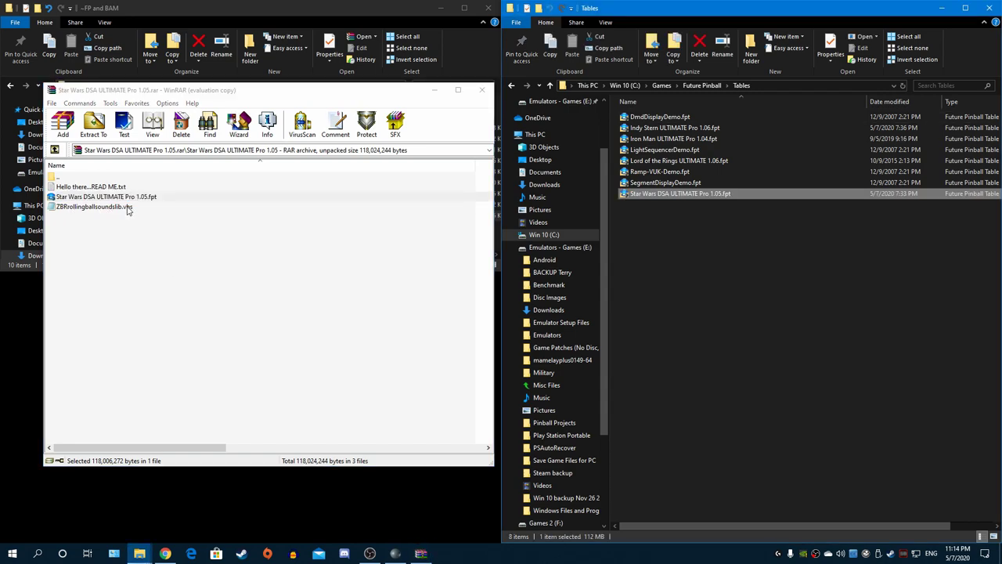
pyautogui.click(481, 89)
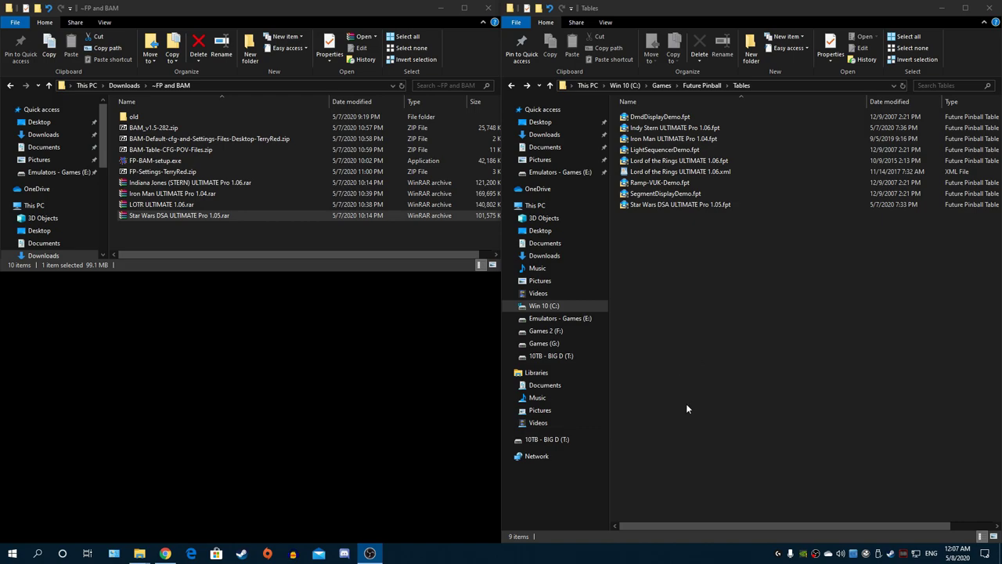
# Open Star Wars DSA ULTIMATE Pro 1.05.fpt in Future Pinball, play the table and allow the game to take over camera control
pyautogui.doubleClick(648, 204)
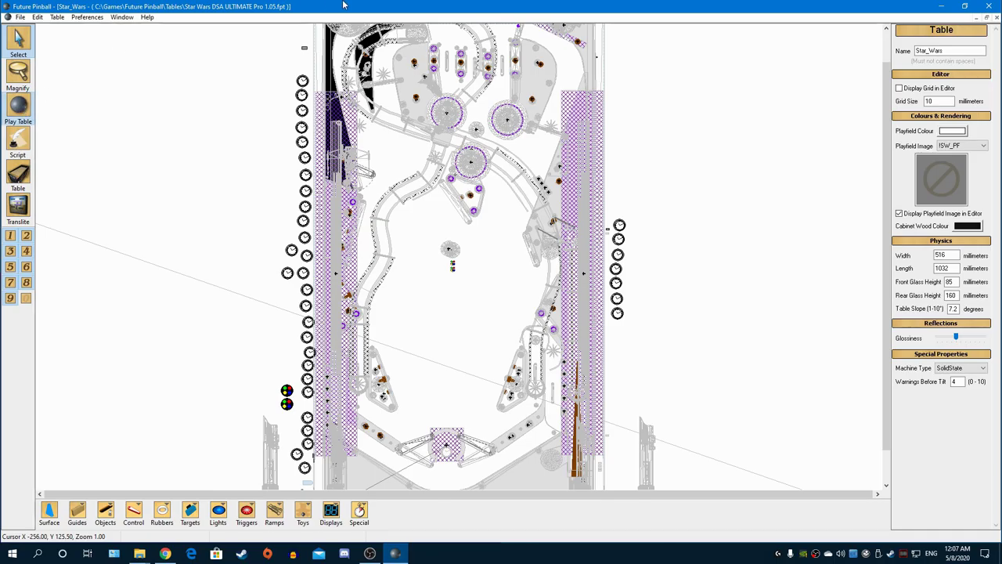
pyautogui.click(18, 108)
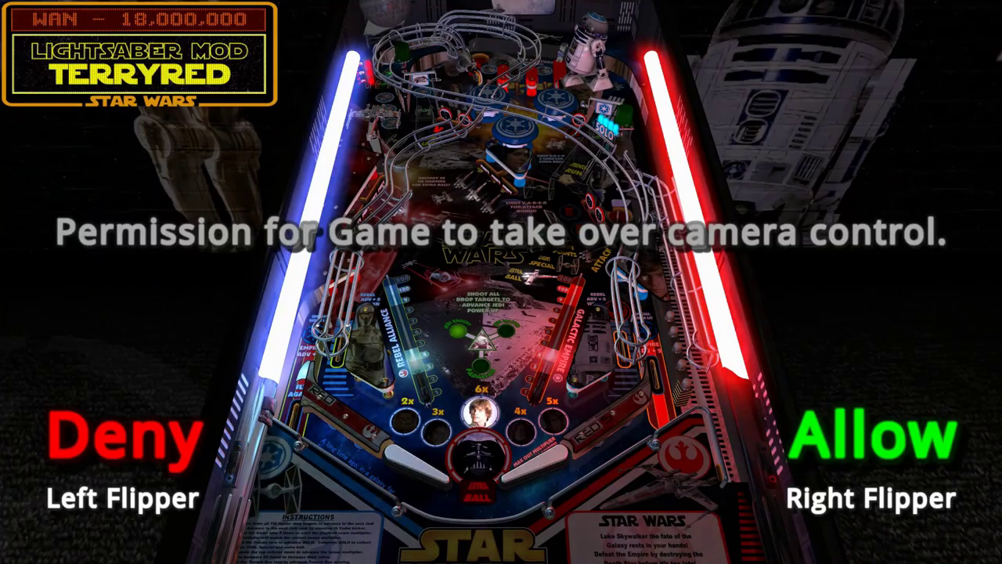
pyautogui.press('Shift_R')
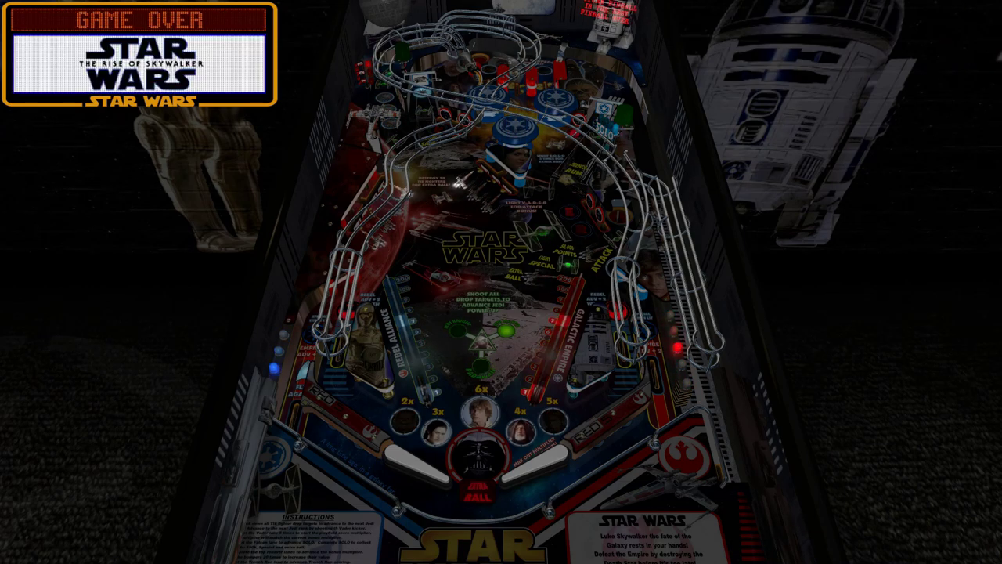
# Add one credit to the Star Wars table and cycle the camera view to Full Table 1
pyautogui.press('5')
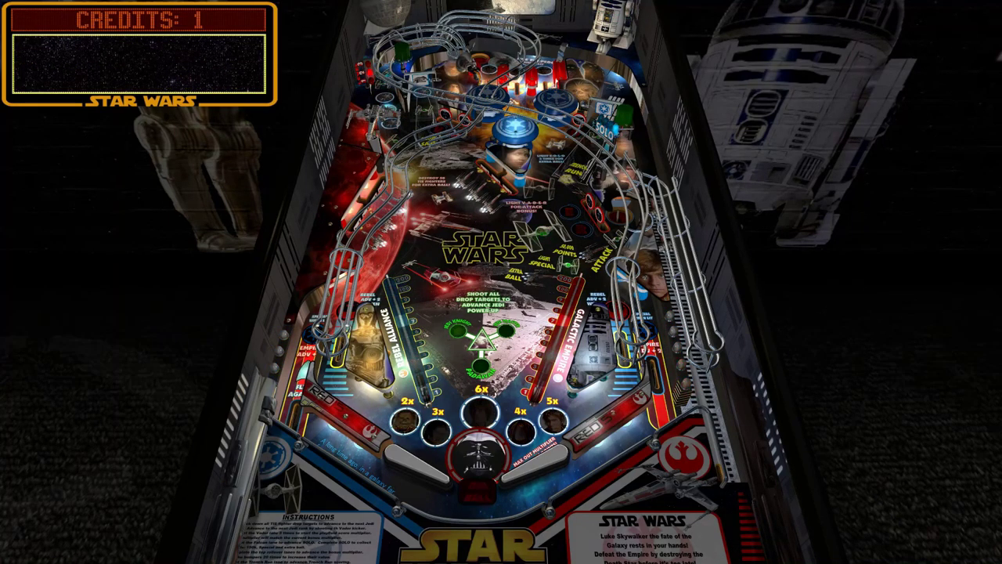
pyautogui.press('c')
pyautogui.press('c')
pyautogui.press('c')
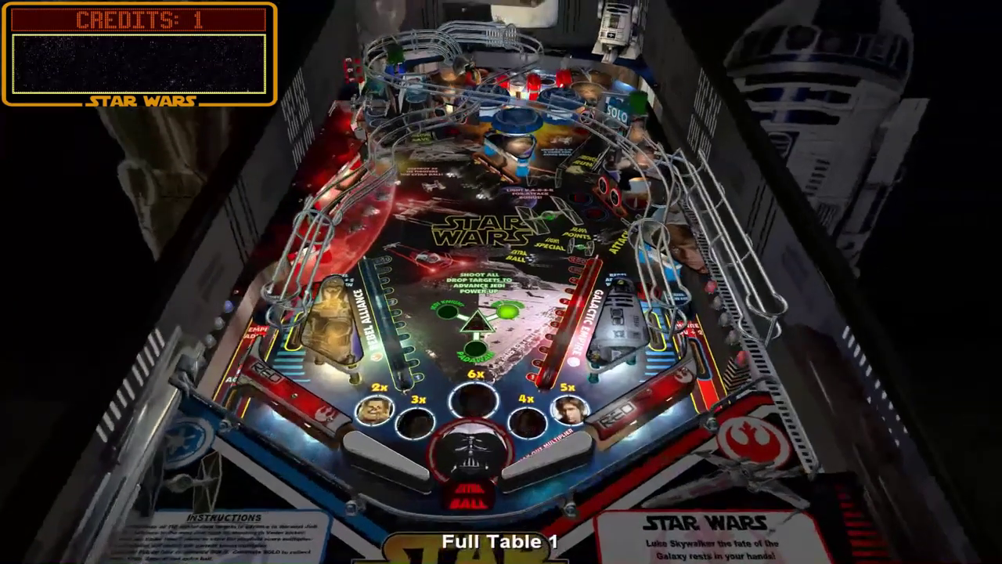
# Cycle the camera views through Fixed View and Full Table 2 until Manual Camera is active
pyautogui.press('c')
pyautogui.press('c')
pyautogui.press('c')
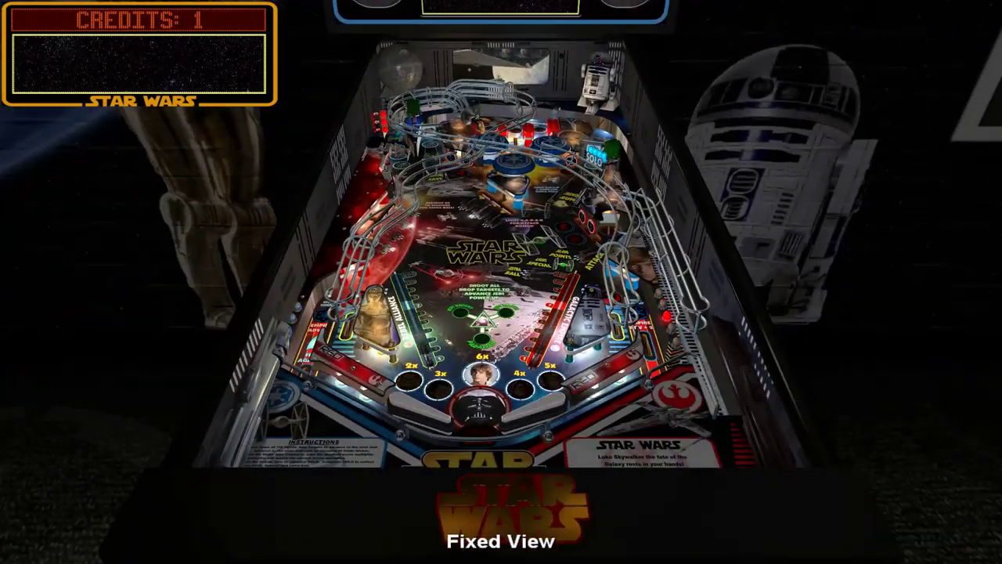
pyautogui.press('c')
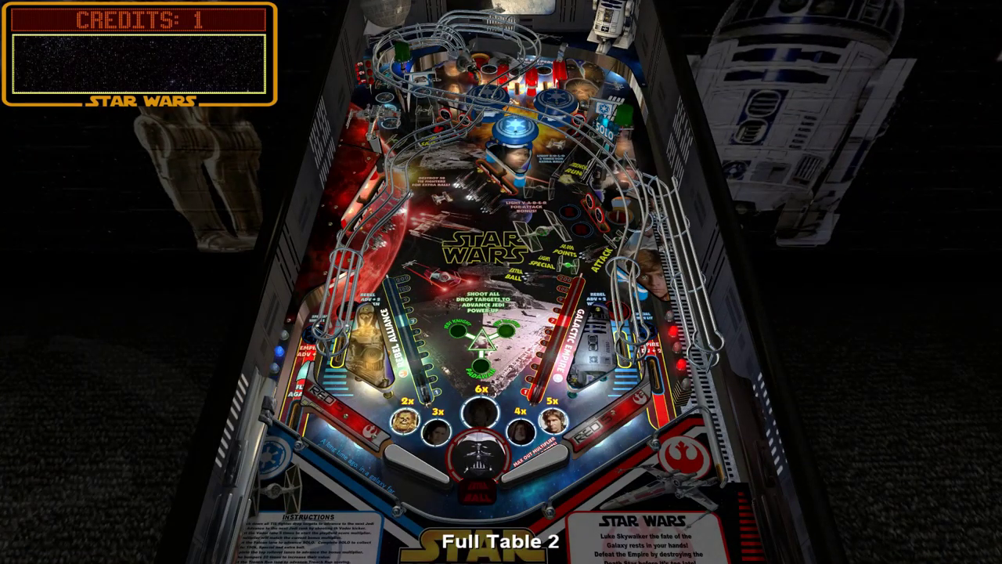
pyautogui.press('c')
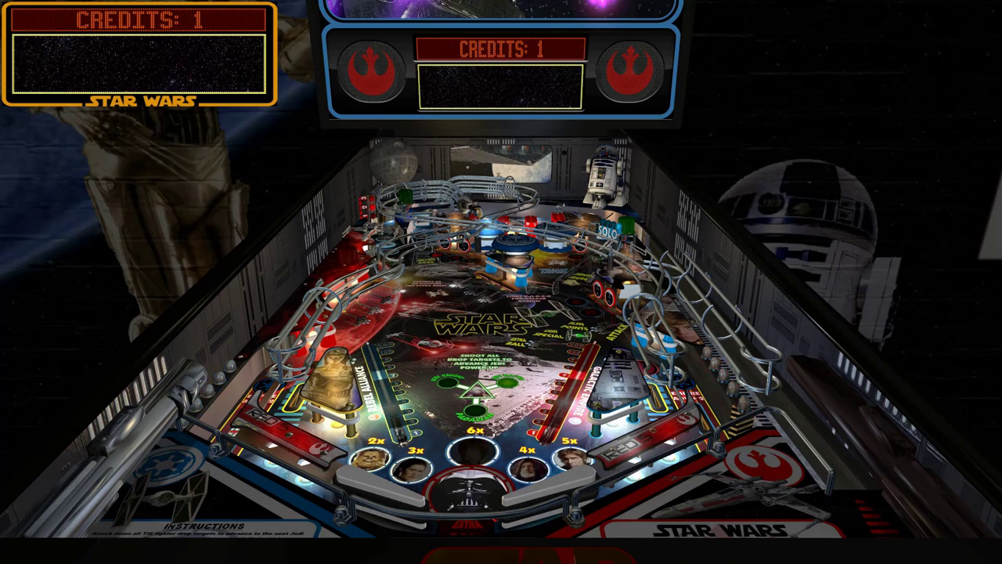
pyautogui.press('c')
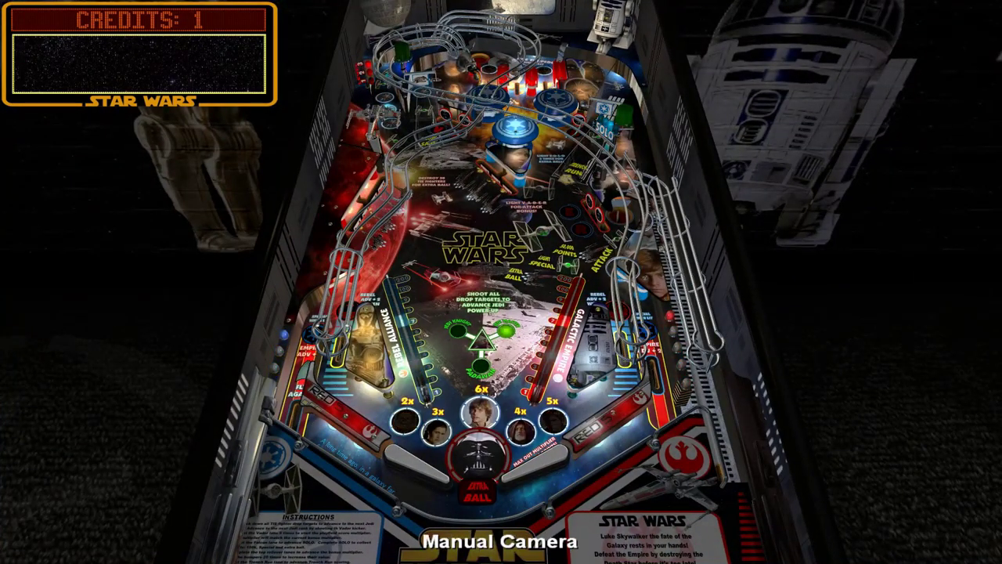
# Move the manual camera close over the playfield and flippers, and switch back to a full-table view
pyautogui.press('Up')
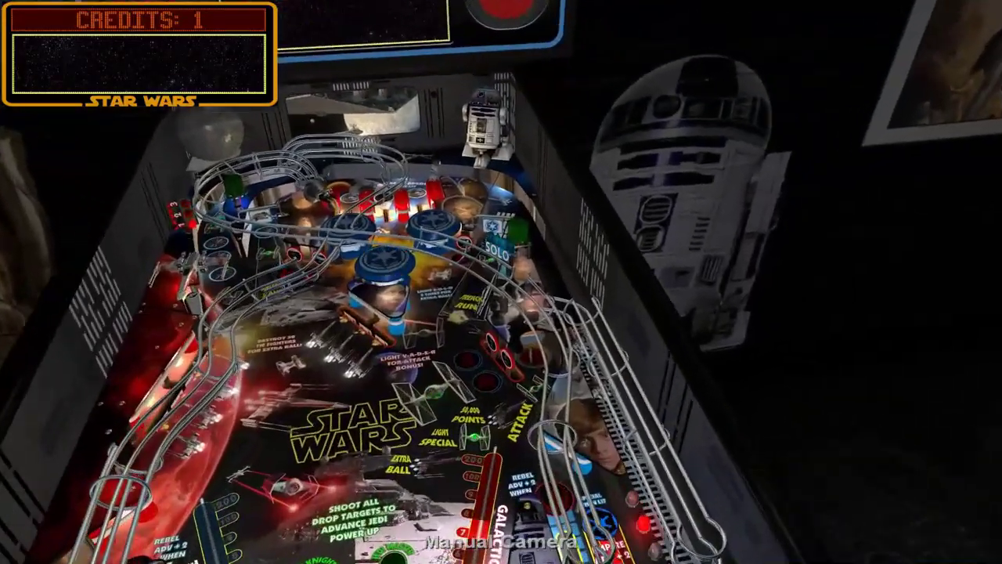
pyautogui.press('Left')
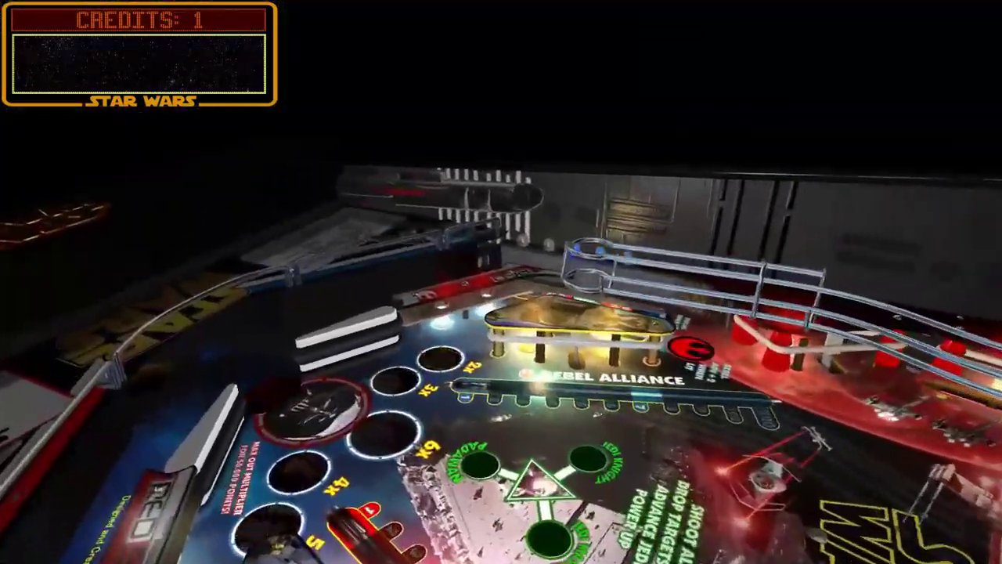
pyautogui.press('c')
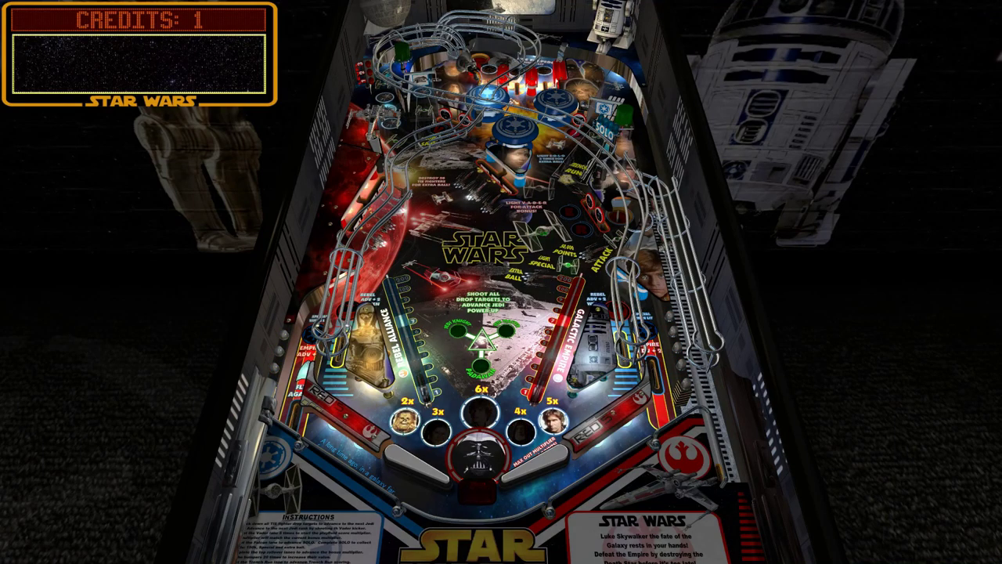
# Open the BAM settings overlay and go to its Addons page
pyautogui.press('F11')
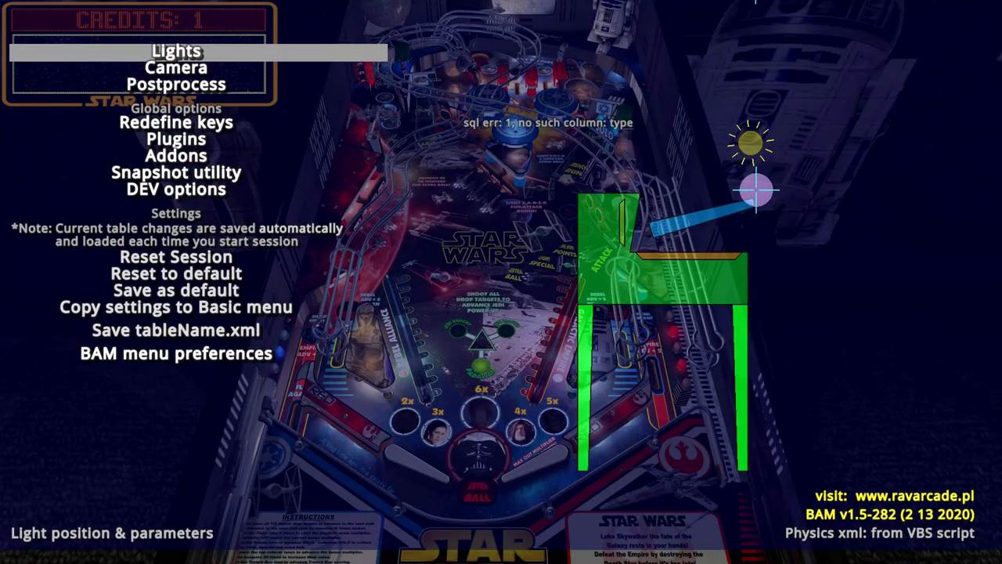
pyautogui.press('Down')
pyautogui.press('Down')
pyautogui.press('Down')
pyautogui.press('Down')
pyautogui.press('Down')
pyautogui.press('Down')
pyautogui.press('Down')
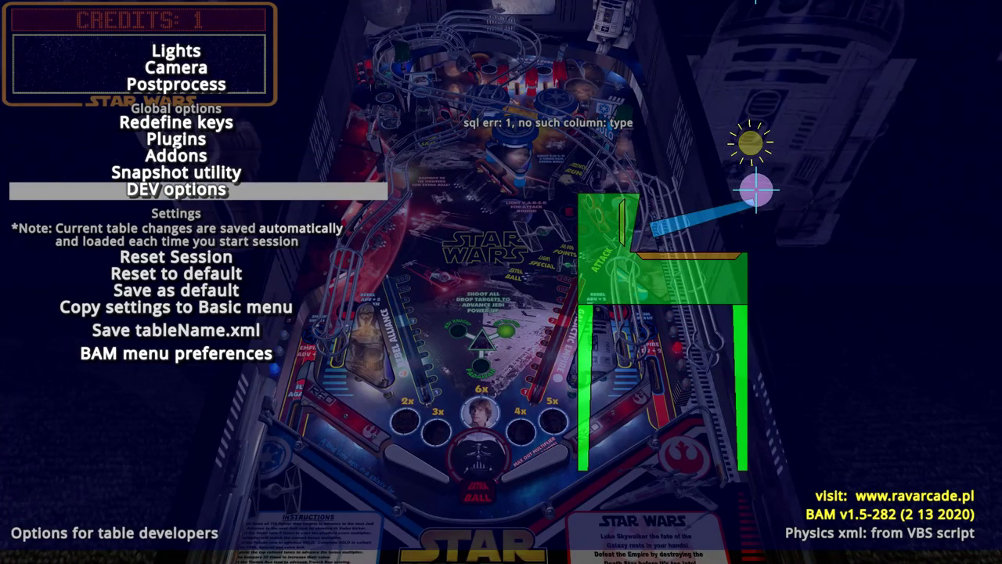
pyautogui.press('Up')
pyautogui.press('Up')
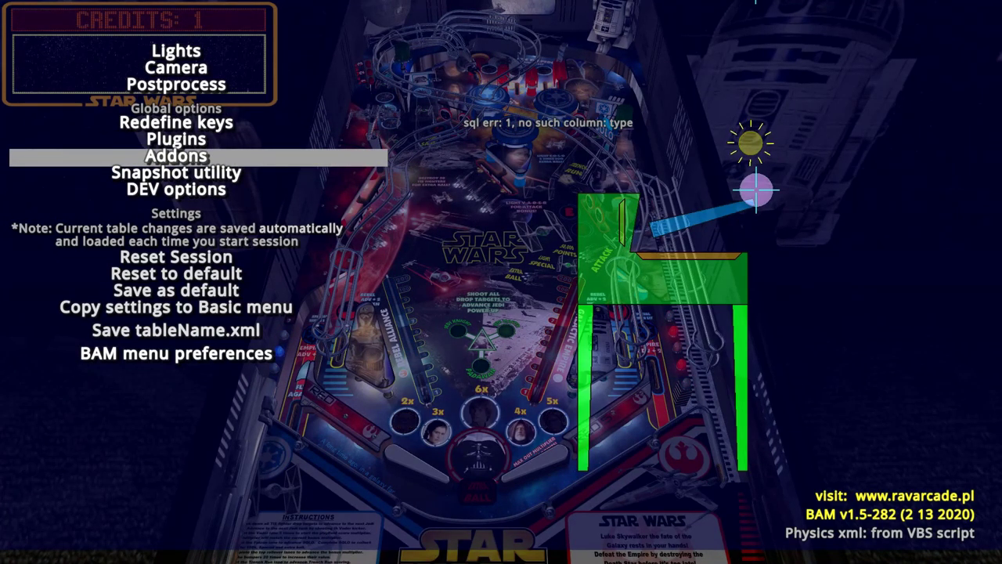
pyautogui.press('Return')
# Review the Addons options for ball and flipper shadows, Kick, Trails, DMD bulb size and overlays, and close the settings
pyautogui.press('Down')
pyautogui.press('Down')
pyautogui.press('Down')
pyautogui.press('Down')
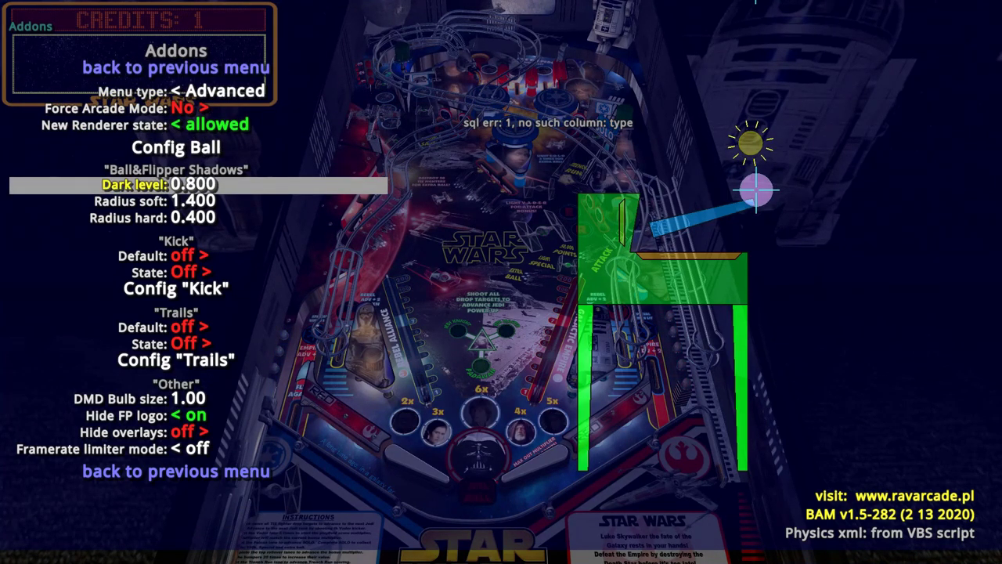
pyautogui.press('Down')
pyautogui.press('Down')
pyautogui.press('Down')
pyautogui.press('Down')
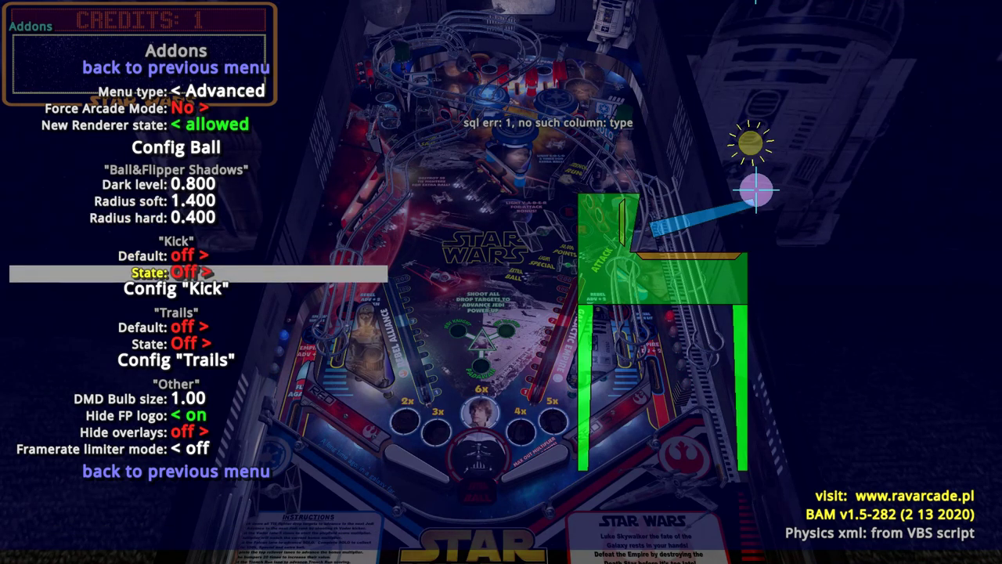
pyautogui.press('Down')
pyautogui.press('Down')
pyautogui.press('Down')
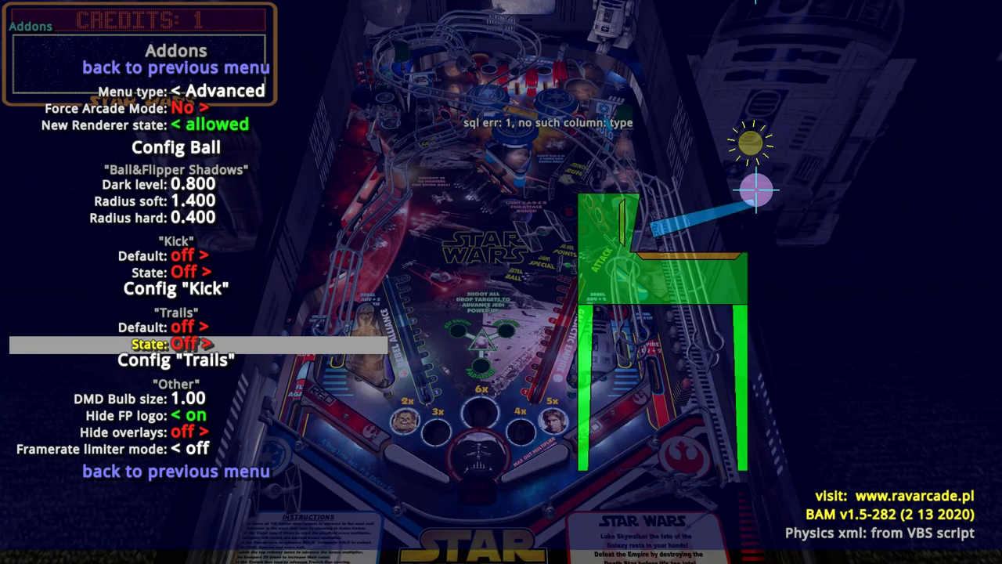
pyautogui.press('Down')
pyautogui.press('Down')
pyautogui.press('Down')
pyautogui.press('Down')
pyautogui.press('Down')
pyautogui.press('Up')
pyautogui.press('Up')
pyautogui.press('Up')
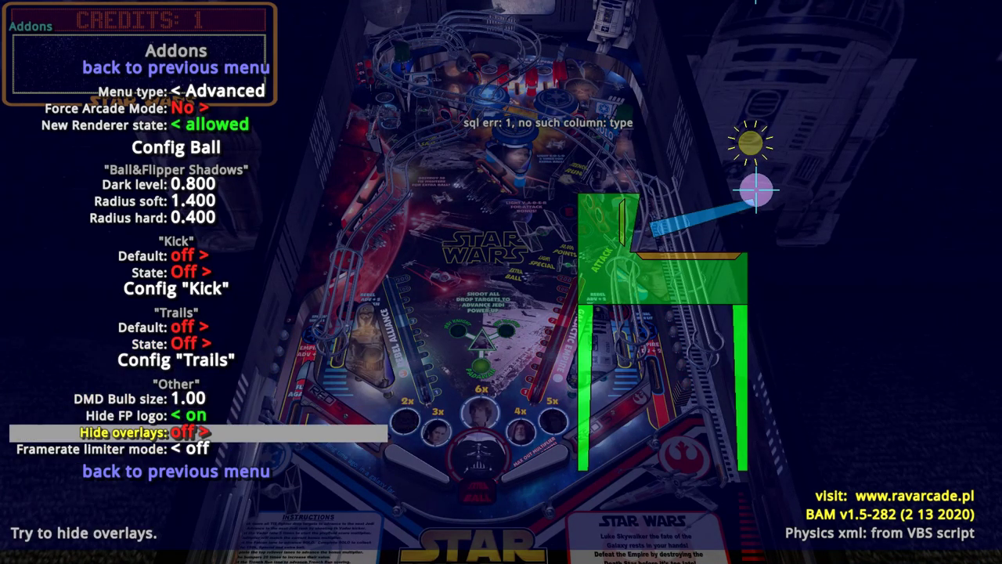
pyautogui.press('Down')
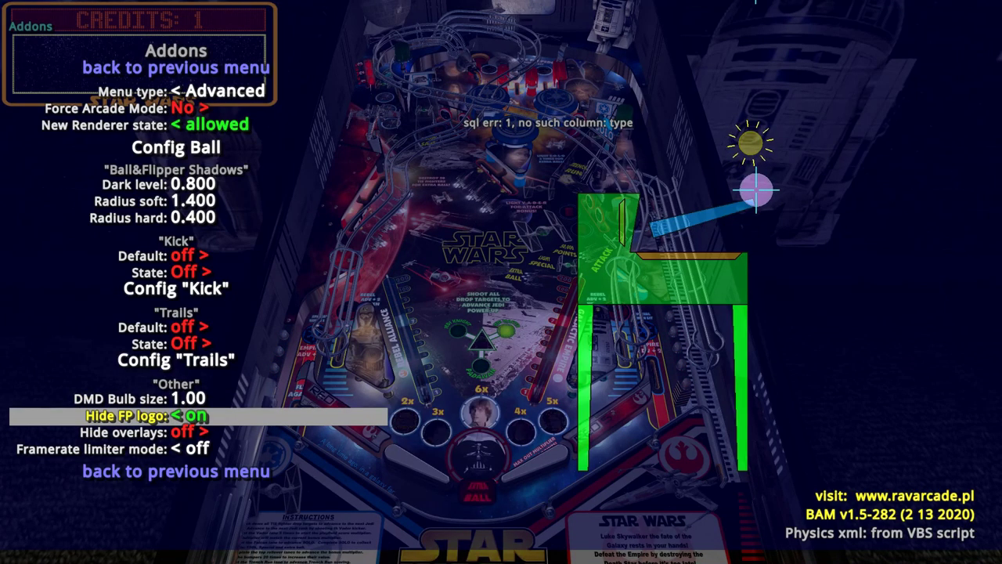
pyautogui.press('Down')
pyautogui.press('Up')
pyautogui.press('Up')
pyautogui.press('Up')
pyautogui.press('Up')
pyautogui.press('Up')
pyautogui.press('Up')
pyautogui.press('Up')
pyautogui.press('Up')
pyautogui.press('Up')
pyautogui.press('Up')
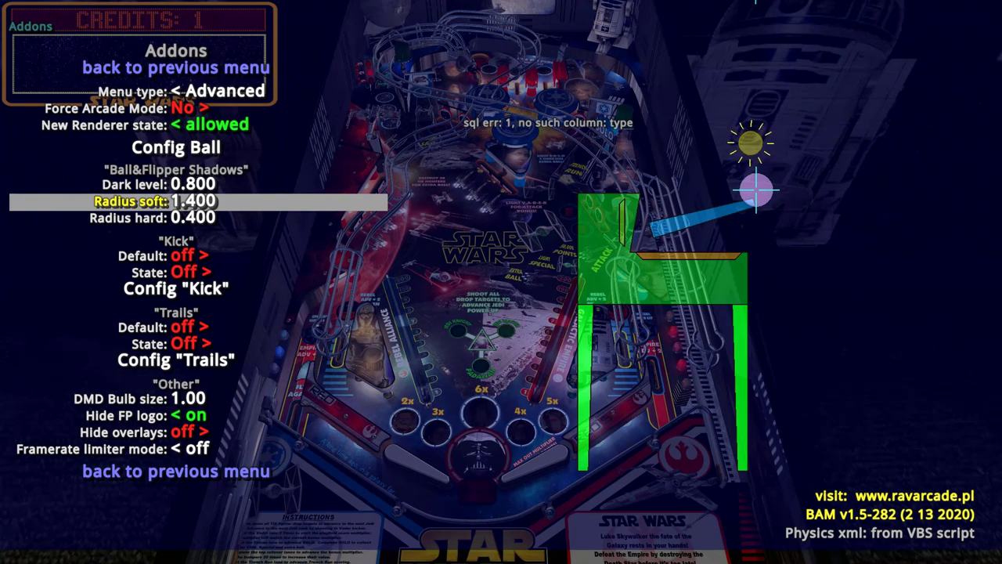
pyautogui.press('Down')
pyautogui.press('Down')
pyautogui.press('Down')
pyautogui.press('Down')
pyautogui.press('Down')
pyautogui.press('Down')
pyautogui.press('Down')
pyautogui.press('Down')
pyautogui.press('Down')
pyautogui.press('Up')
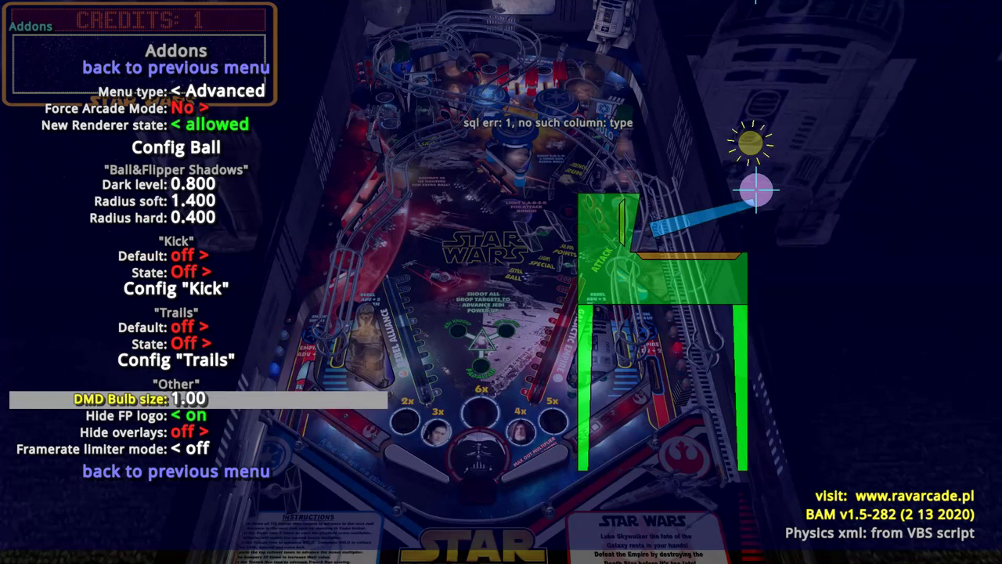
pyautogui.press('F11')
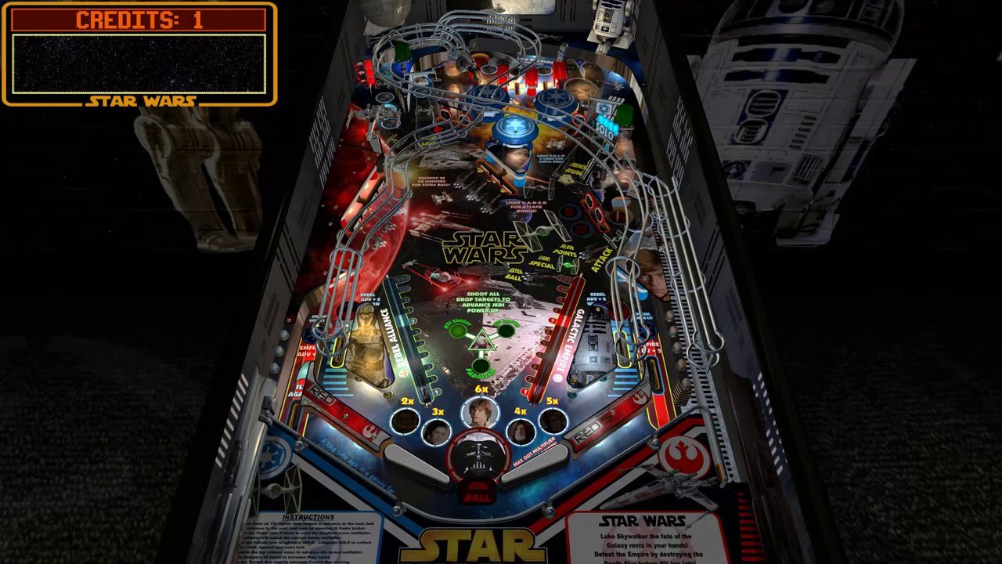
# Set the DMD Bulb size back to 1.00 and close the settings overlay
pyautogui.press('F11')
pyautogui.press('Left')
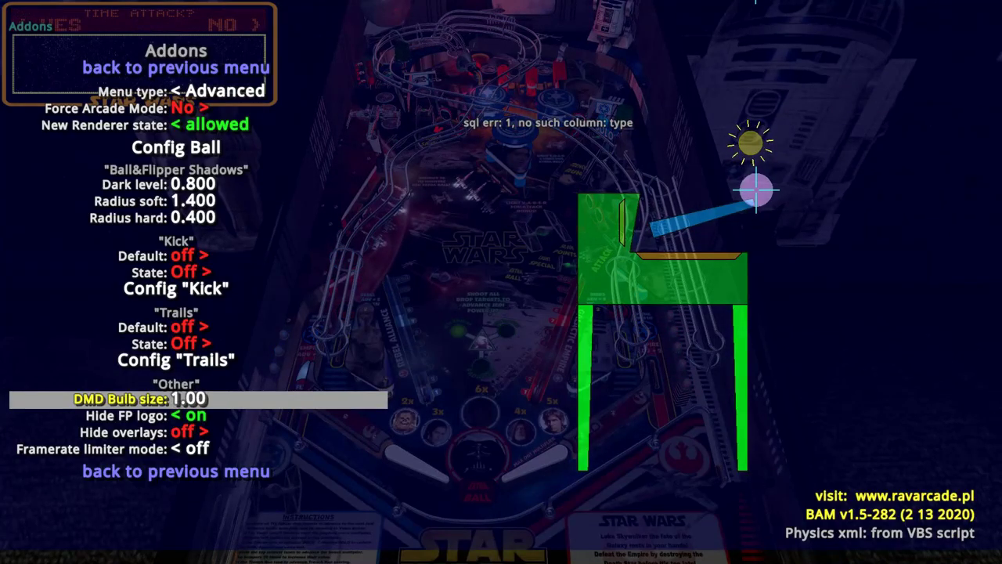
pyautogui.press('F11')
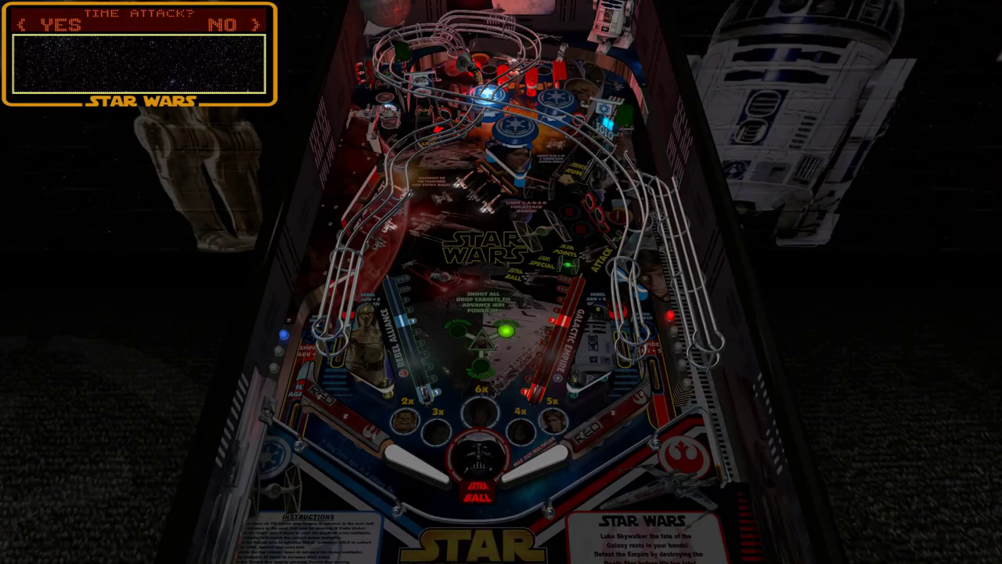
# Leave the Addons page and bring up the PostFX plugin's settings on the Plugins page
pyautogui.press('F11')
pyautogui.press('Up')
pyautogui.press('Up')
pyautogui.press('Up')
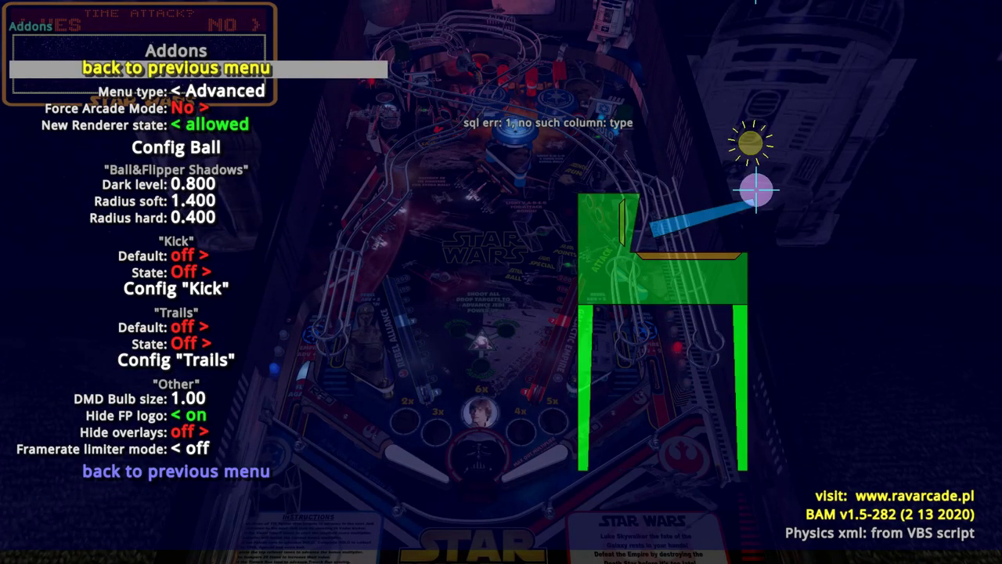
pyautogui.press('Return')
pyautogui.press('Up')
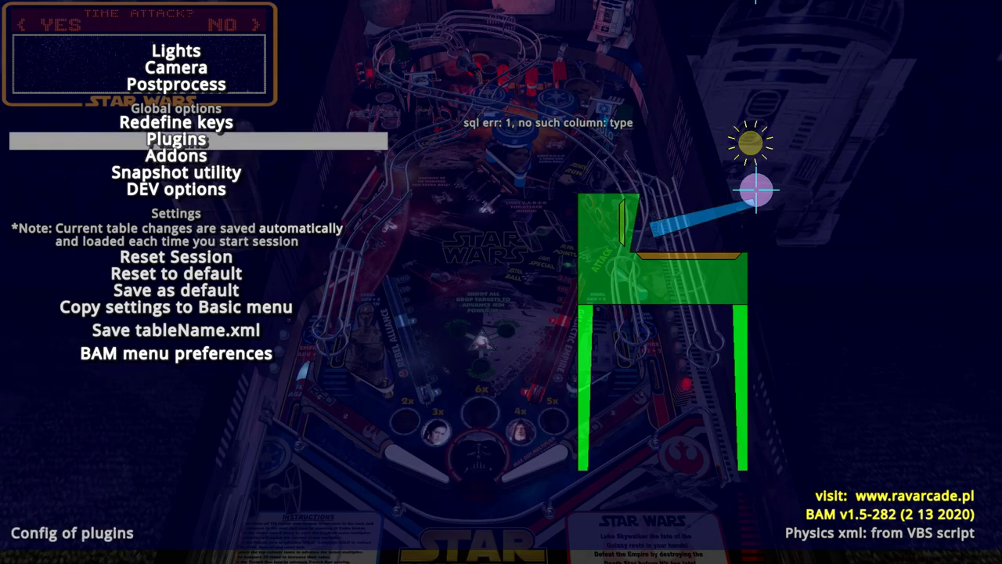
pyautogui.press('Return')
pyautogui.press('Down')
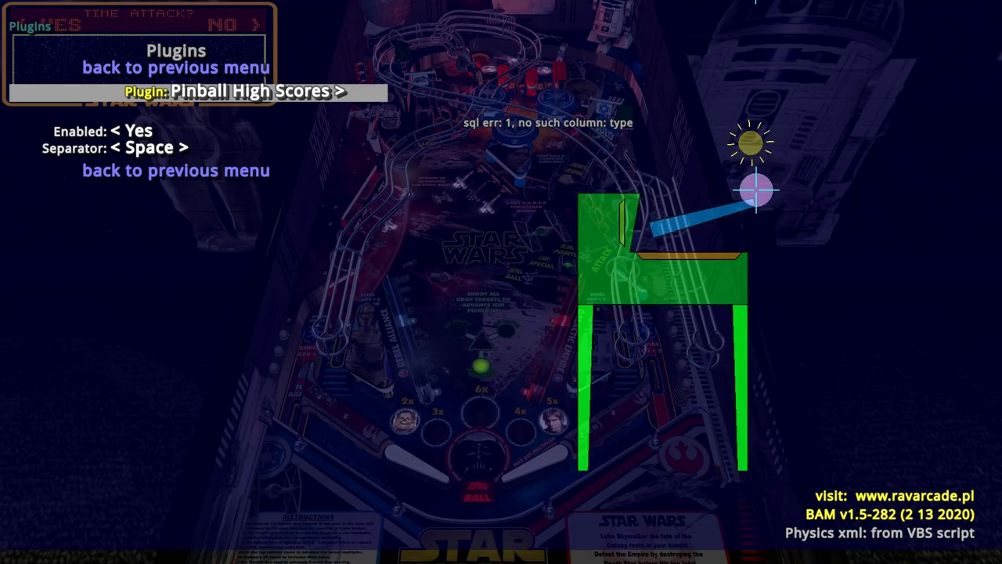
pyautogui.press('Right')
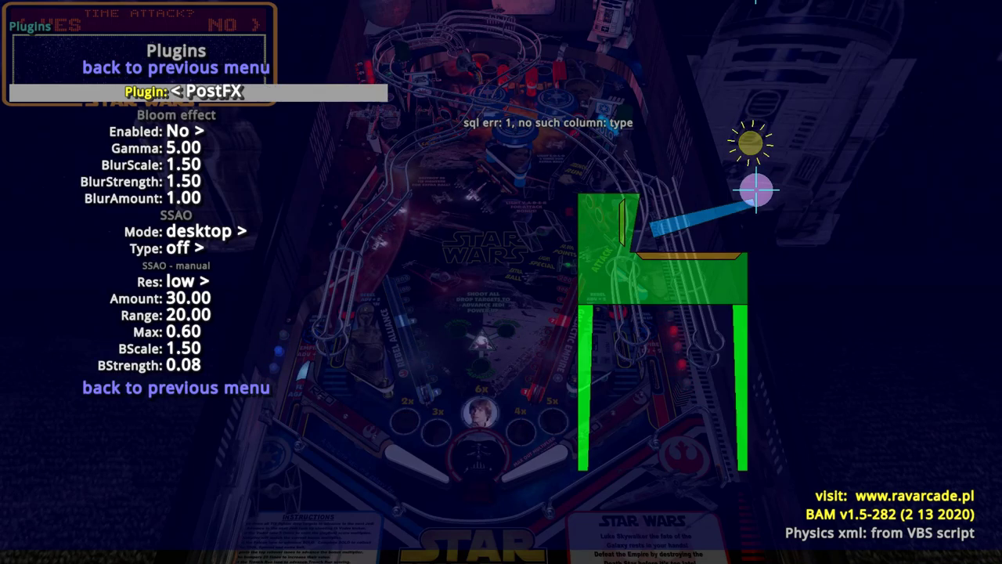
# Enable the PostFX bloom effect and close the settings to preview it on the table
pyautogui.press('Down')
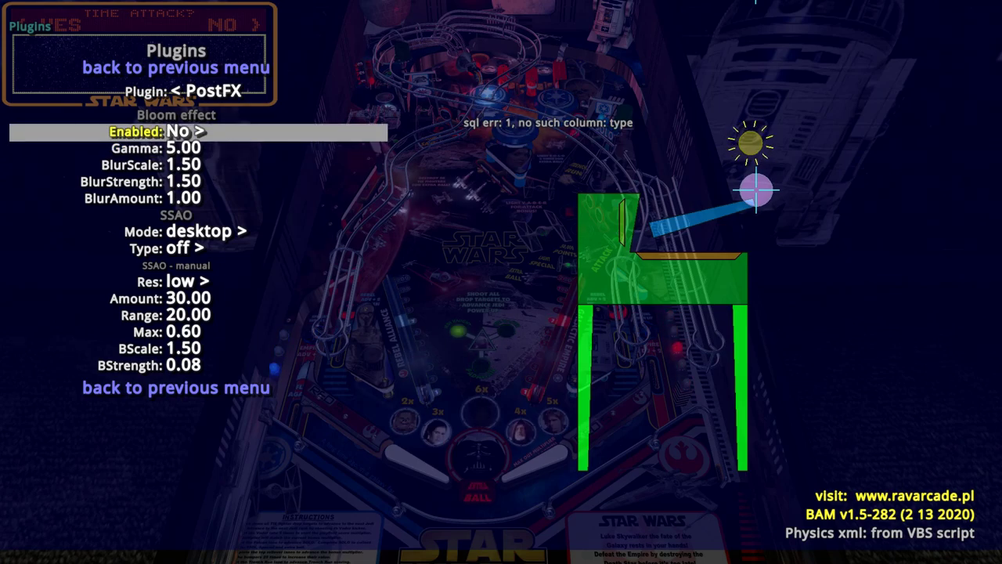
pyautogui.press('F11')
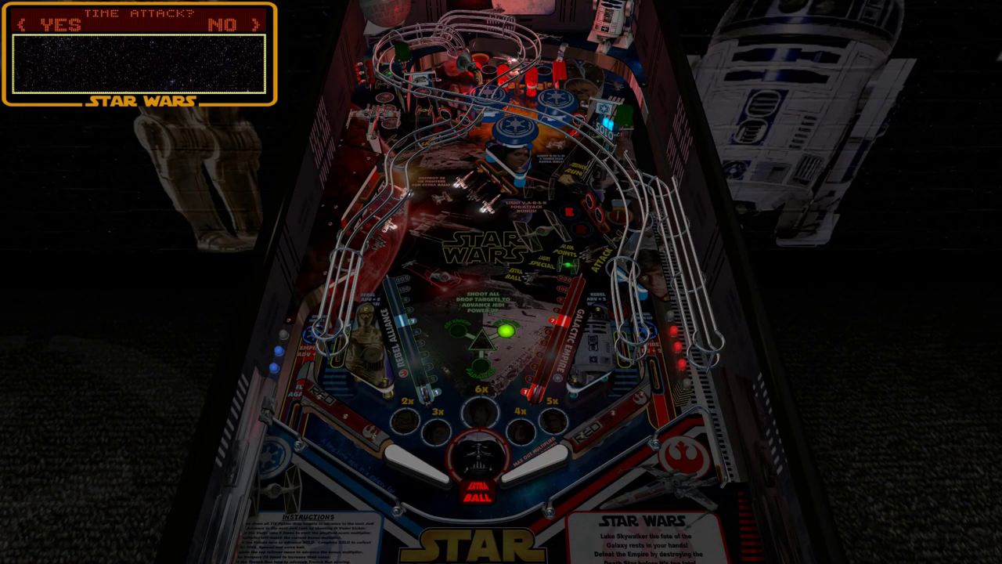
pyautogui.press('F11')
pyautogui.press('Right')
pyautogui.press('F11')
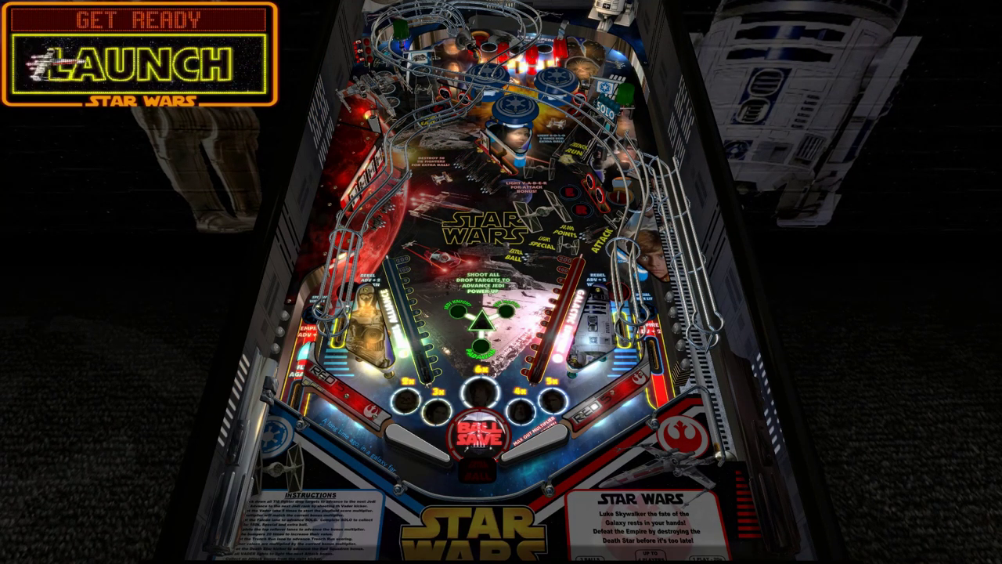
# Set the PostFX bloom effect's Enabled option to No and close the settings
pyautogui.press('F11')
pyautogui.press('Left')
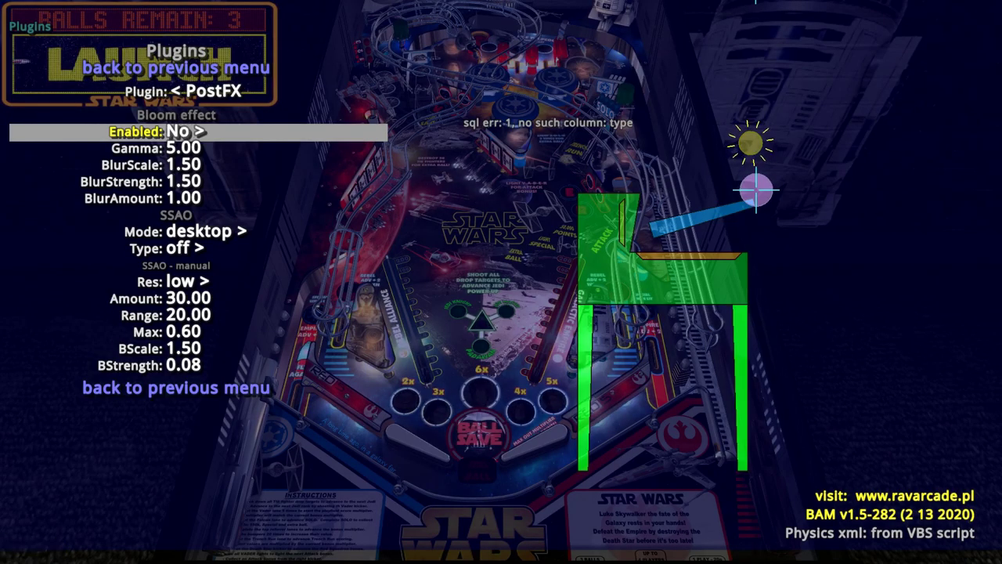
pyautogui.press('F11')
# Advance the PostFX SSAO Type by two options and close the settings to view the table
pyautogui.press('F11')
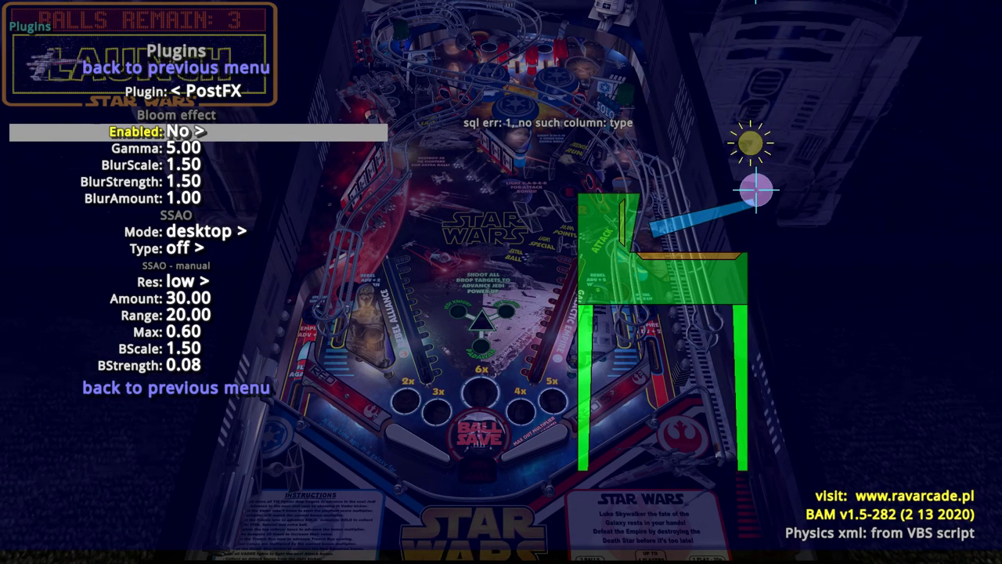
pyautogui.press('Down')
pyautogui.press('Down')
pyautogui.press('Down')
pyautogui.press('Down')
pyautogui.press('Down')
pyautogui.press('Down')
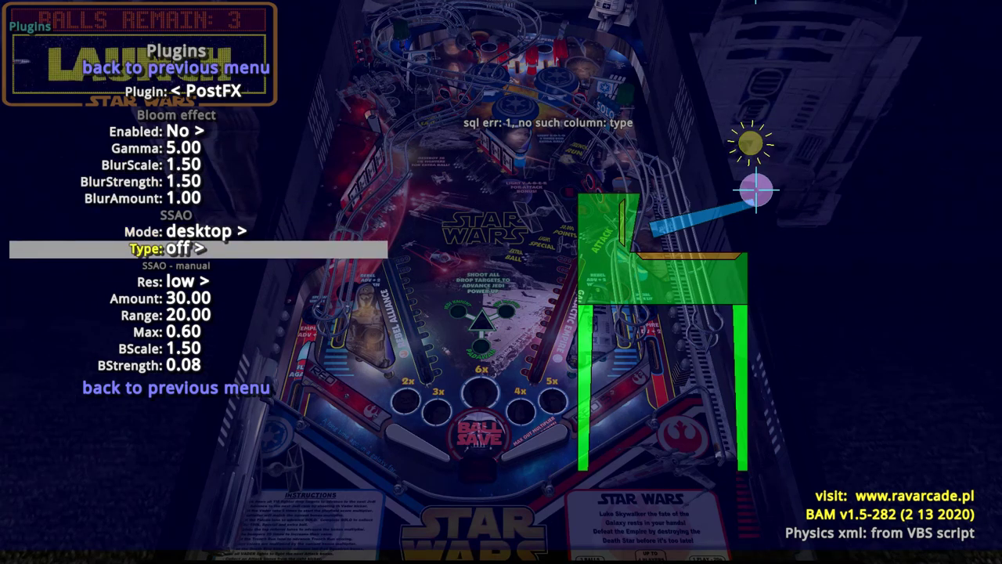
pyautogui.press('Up')
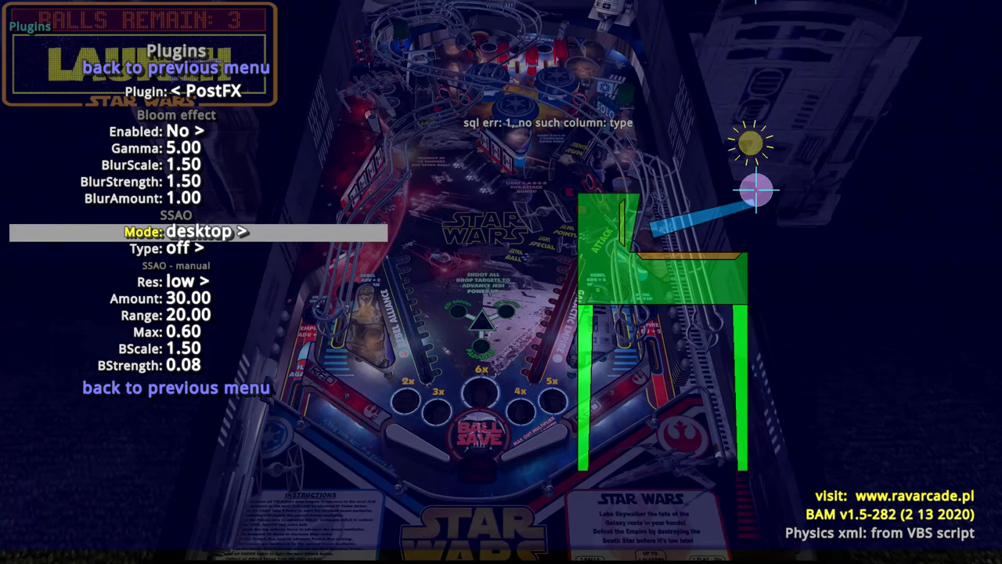
pyautogui.press('Down')
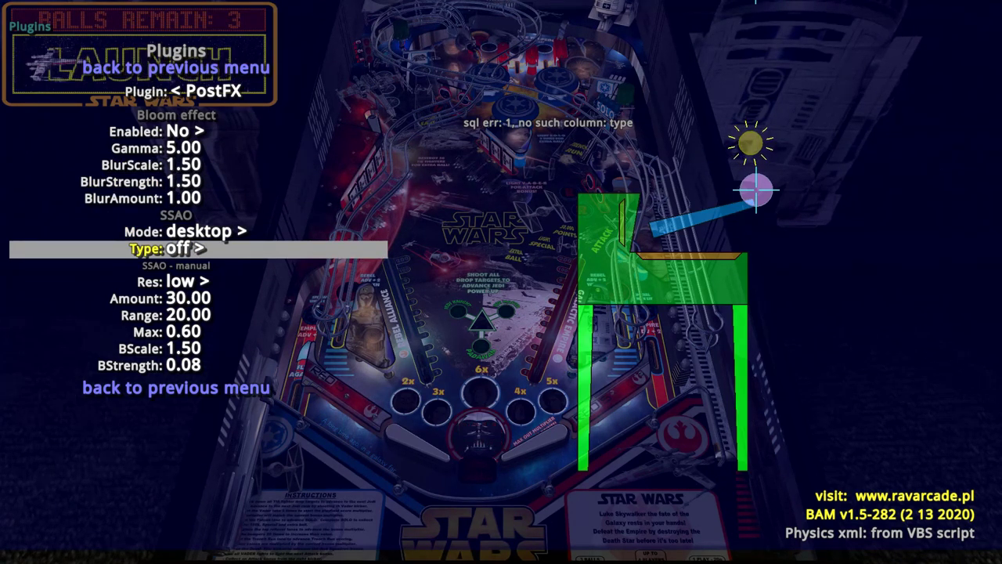
pyautogui.press('F12')
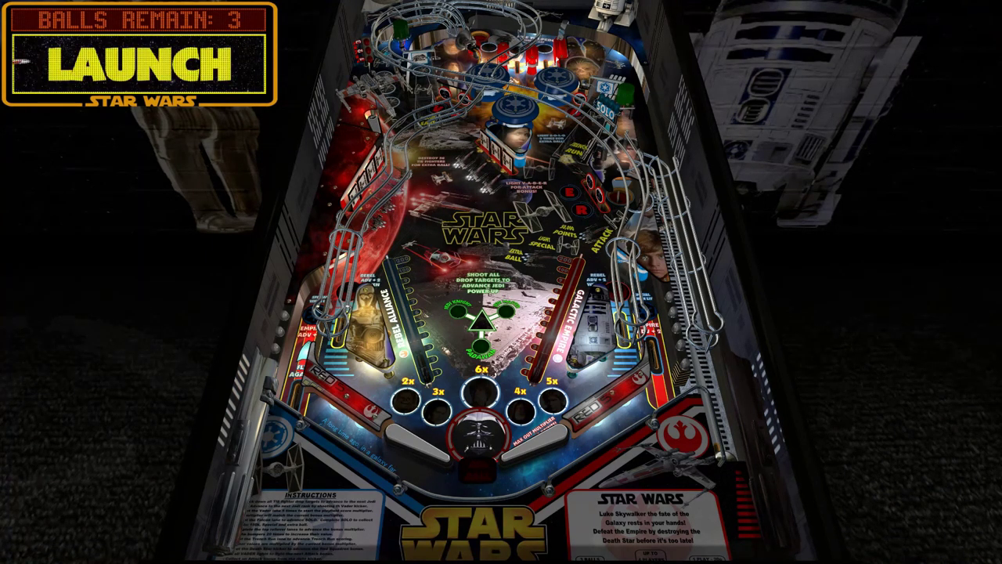
pyautogui.press('F12')
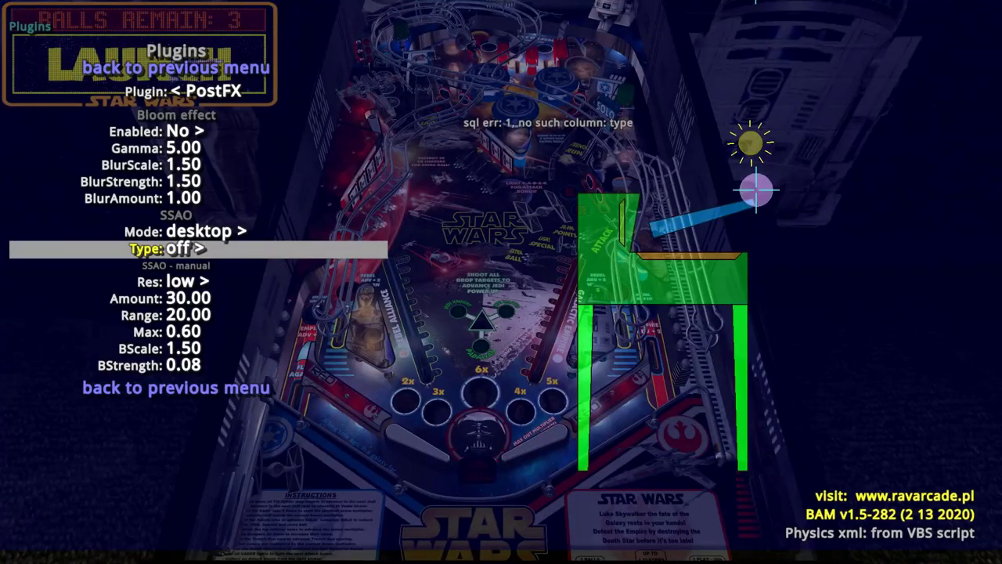
pyautogui.press('Right')
pyautogui.press('Right')
pyautogui.press('F12')
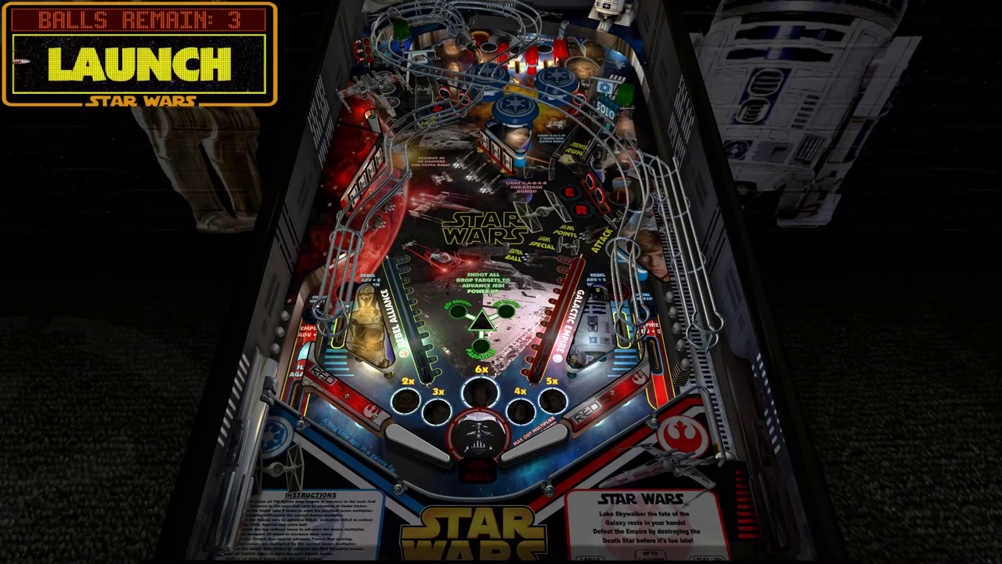
# Set the PostFX SSAO Type to off and close the settings briefly to compare the table
pyautogui.press('q')
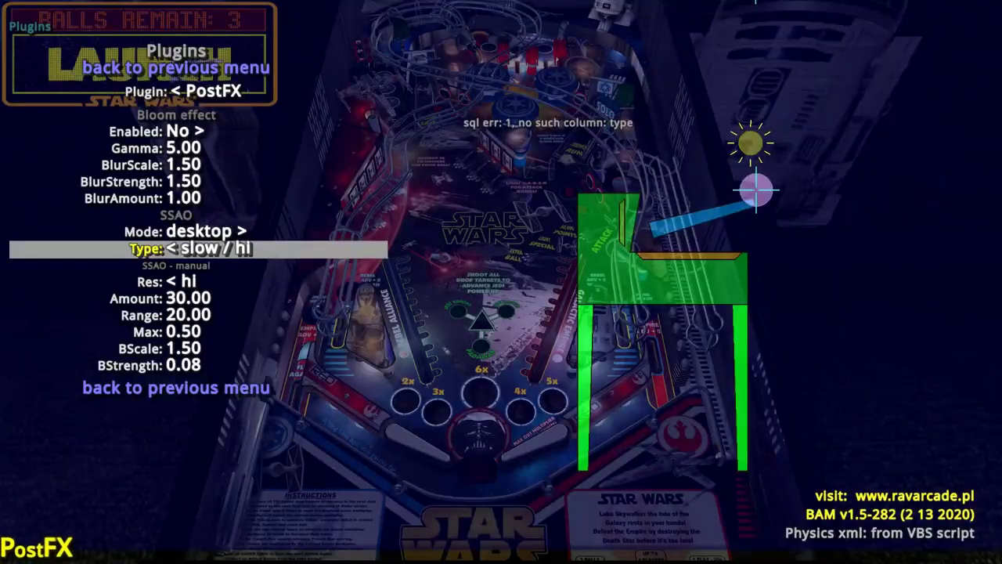
pyautogui.press('Left')
pyautogui.press('Left')
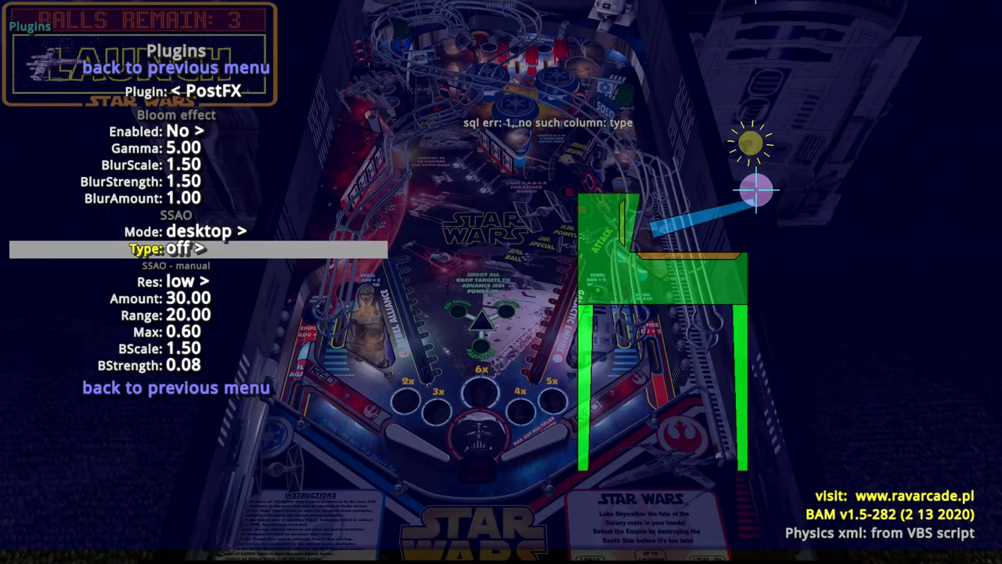
pyautogui.press('q')
pyautogui.press('q')
# Leave the Plugins page, highlight the Lights entry in the main settings list and close the settings
pyautogui.press('Up')
pyautogui.press('Up')
pyautogui.press('Up')
pyautogui.press('Up')
pyautogui.press('Up')
pyautogui.press('Up')
pyautogui.press('Up')
pyautogui.press('Up')
pyautogui.press('Return')
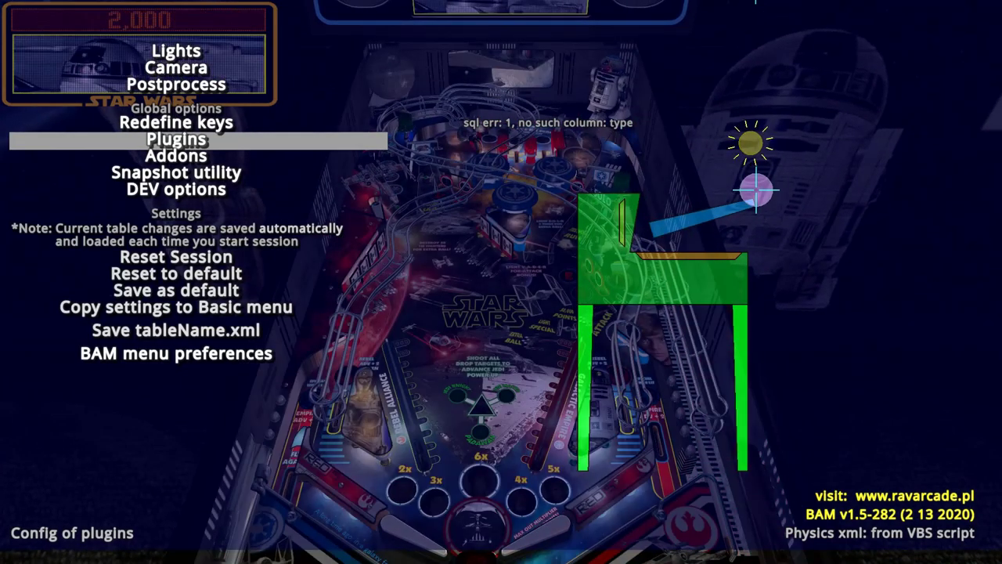
pyautogui.press('Up')
pyautogui.press('Up')
pyautogui.press('Up')
pyautogui.press('Up')
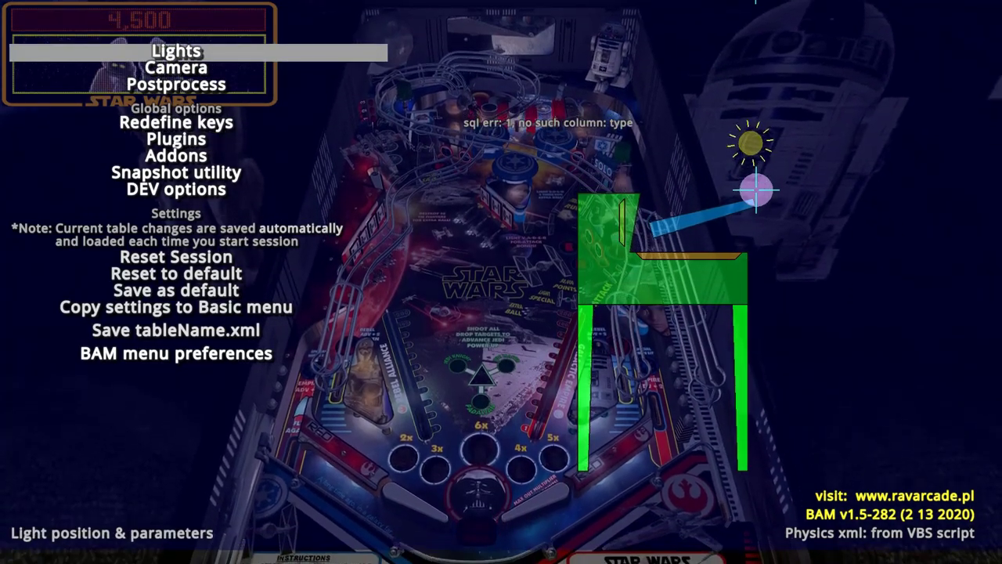
pyautogui.press('q')
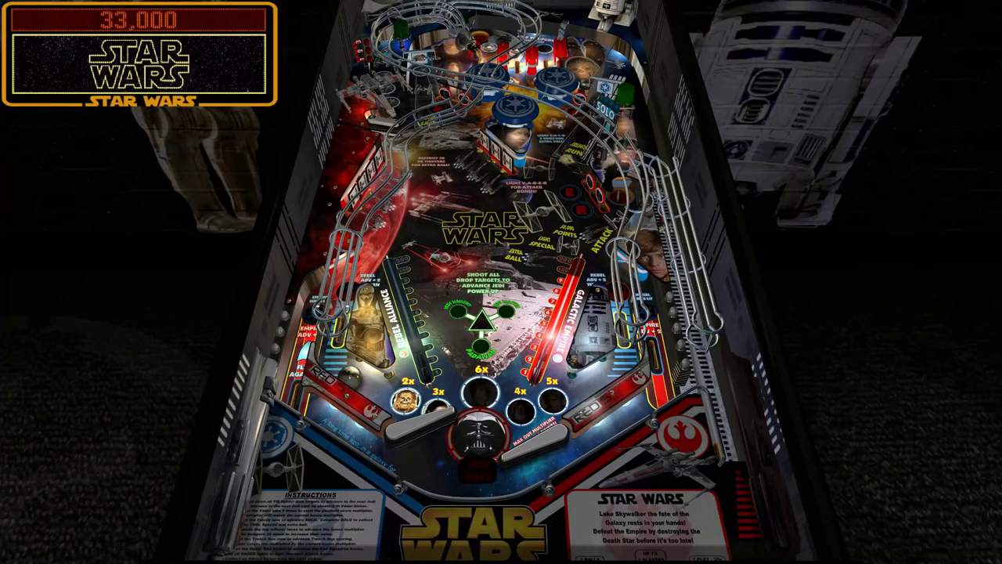
# Play the ball on the Star Wars table and activate the manual ball roller
pyautogui.press('space')
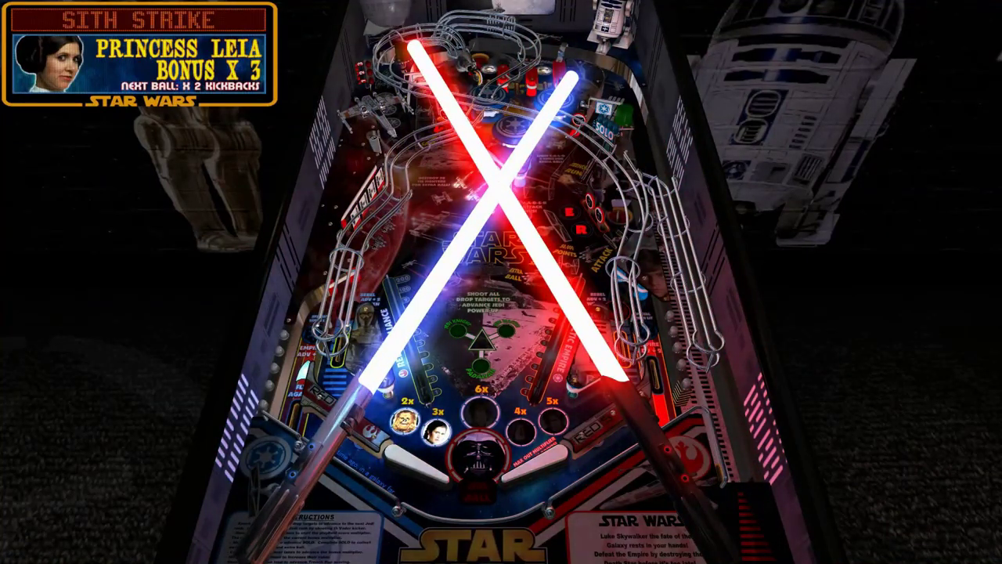
pyautogui.press('Return')
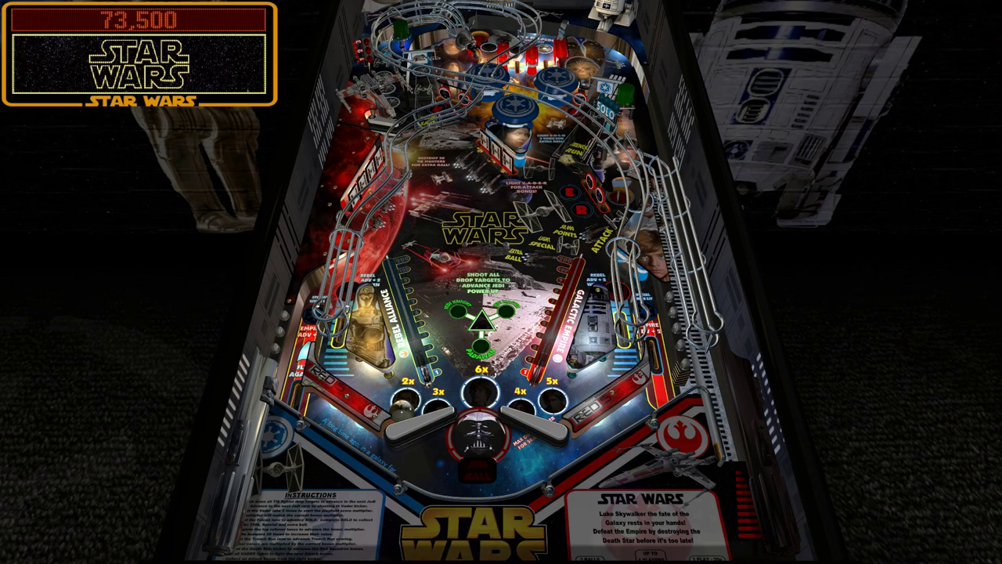
pyautogui.press('b')
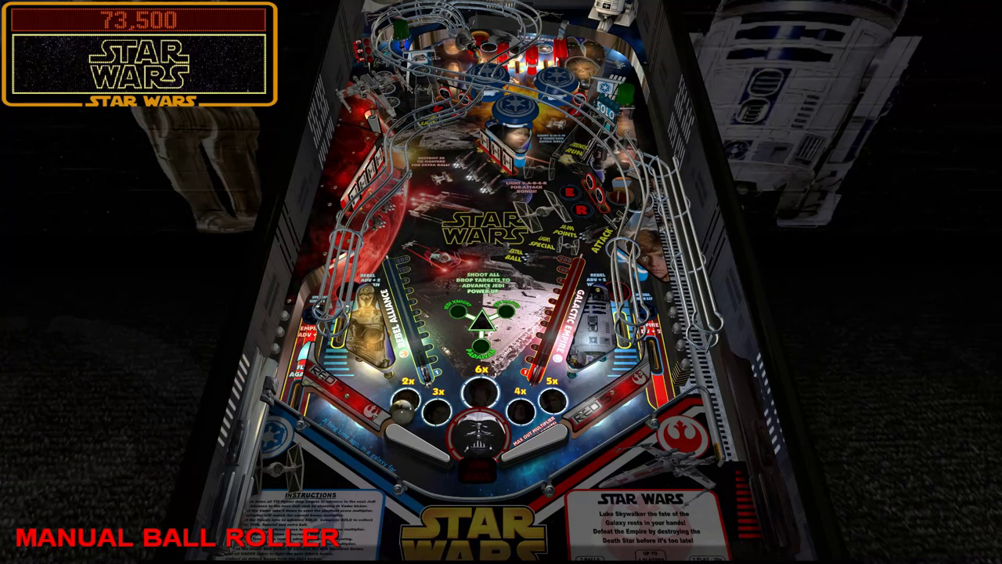
# Bring up the Lights page and examine its light source and attenuation parameters
pyautogui.press('q')
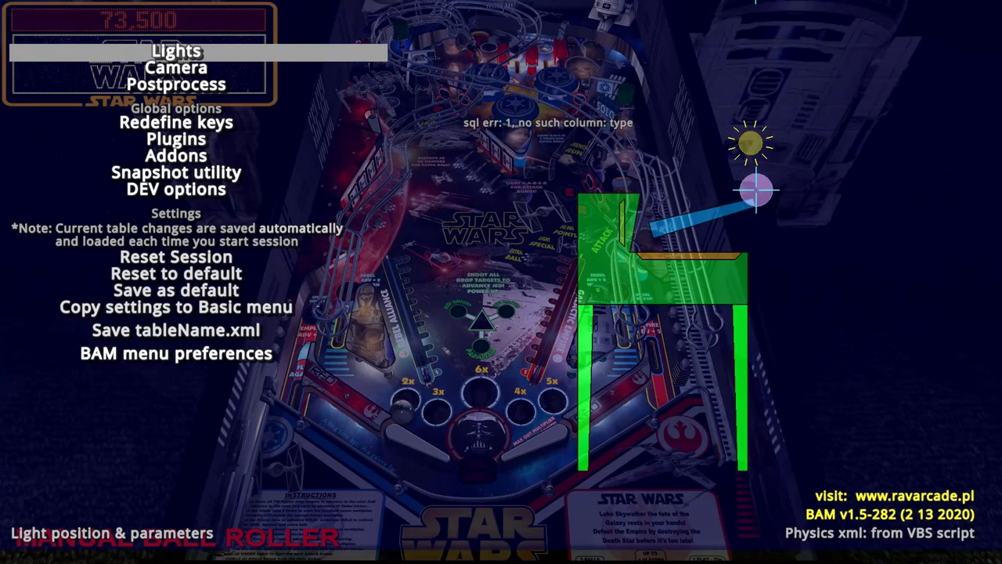
pyautogui.press('Return')
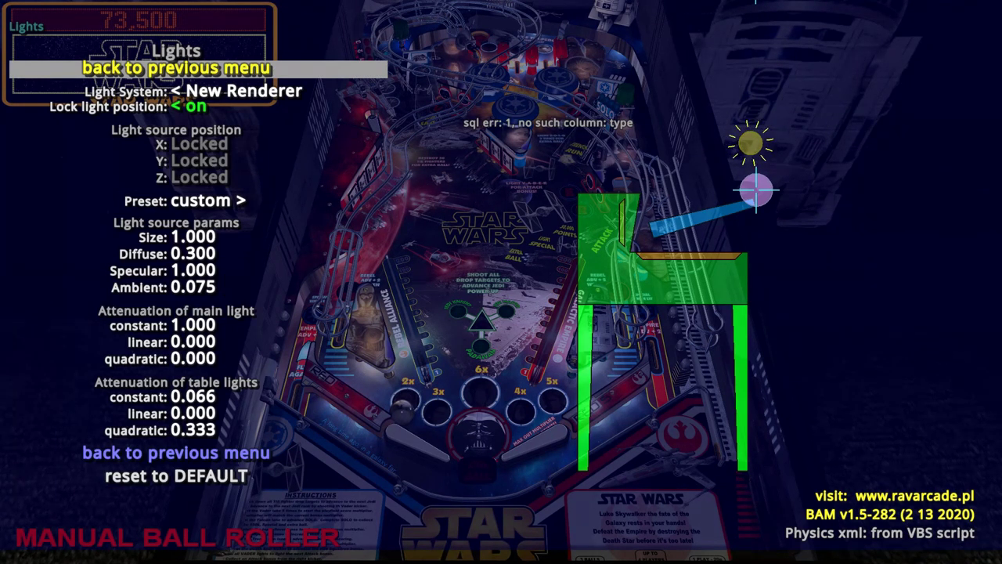
pyautogui.press('Down')
pyautogui.press('Down')
pyautogui.press('Down')
pyautogui.press('Down')
pyautogui.press('Down')
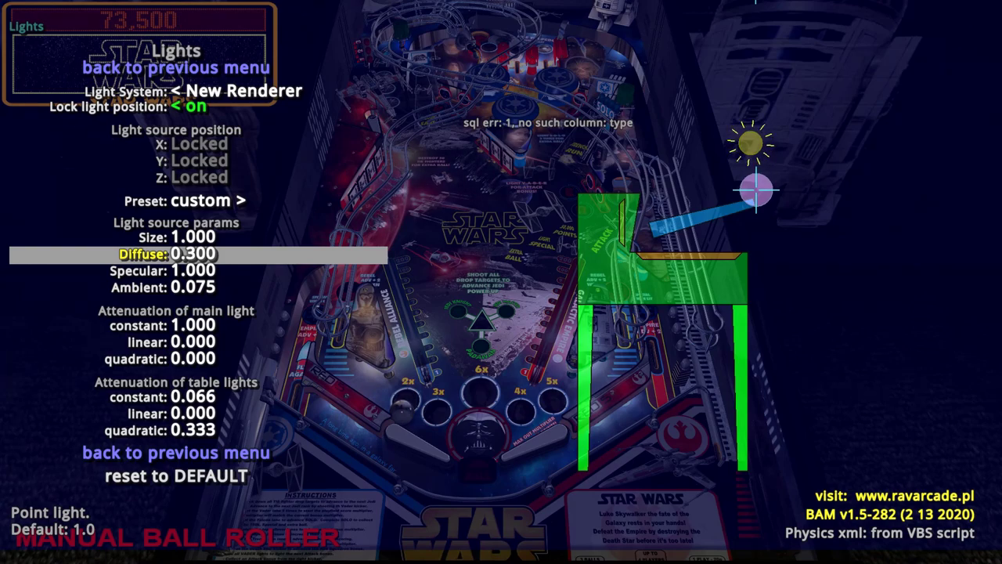
pyautogui.press('Up')
pyautogui.press('Up')
pyautogui.press('Up')
pyautogui.press('Up')
pyautogui.press('Up')
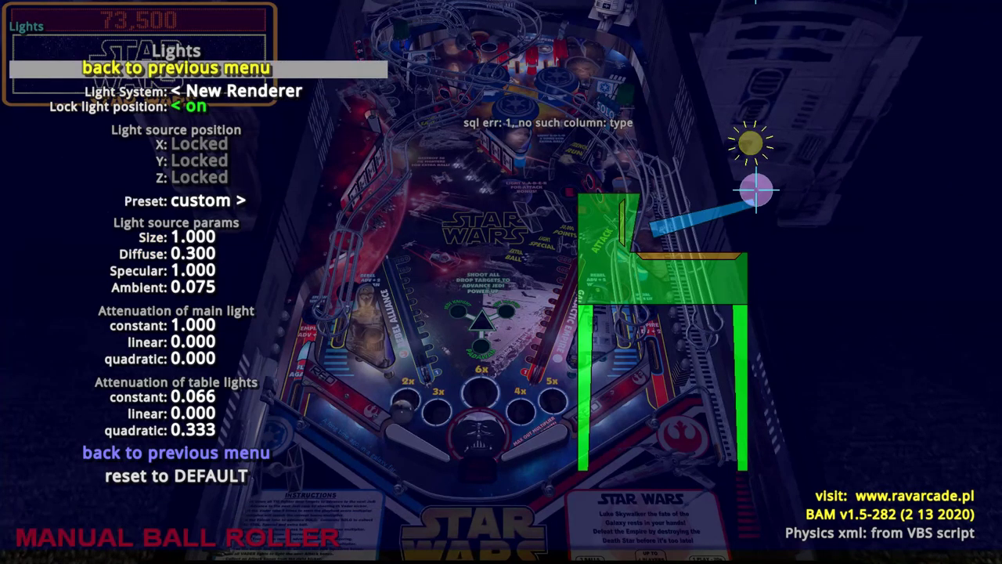
# Leave the Lights page and bring up the Postprocess settings
pyautogui.press('Return')
pyautogui.press('Down')
pyautogui.press('Down')
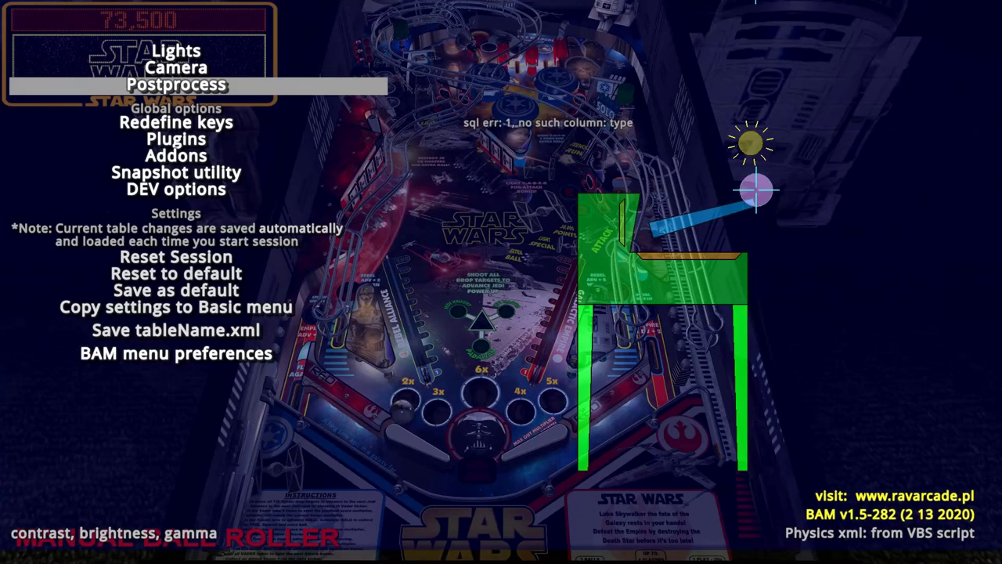
pyautogui.press('Return')
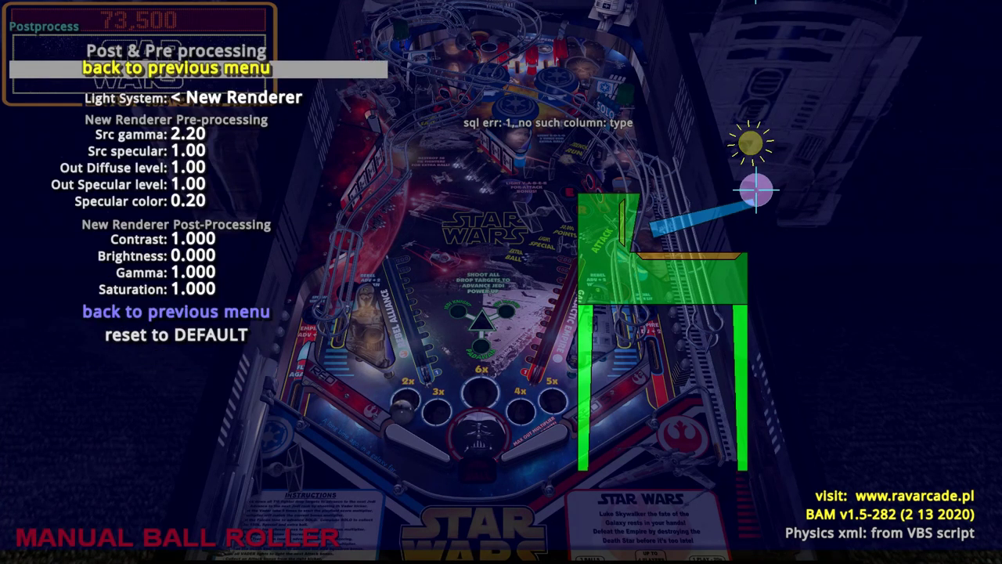
# Set the pre-processing Src gamma to 1.00 and close the settings to preview the table
pyautogui.press('Down')
pyautogui.press('Down')
pyautogui.press('q')
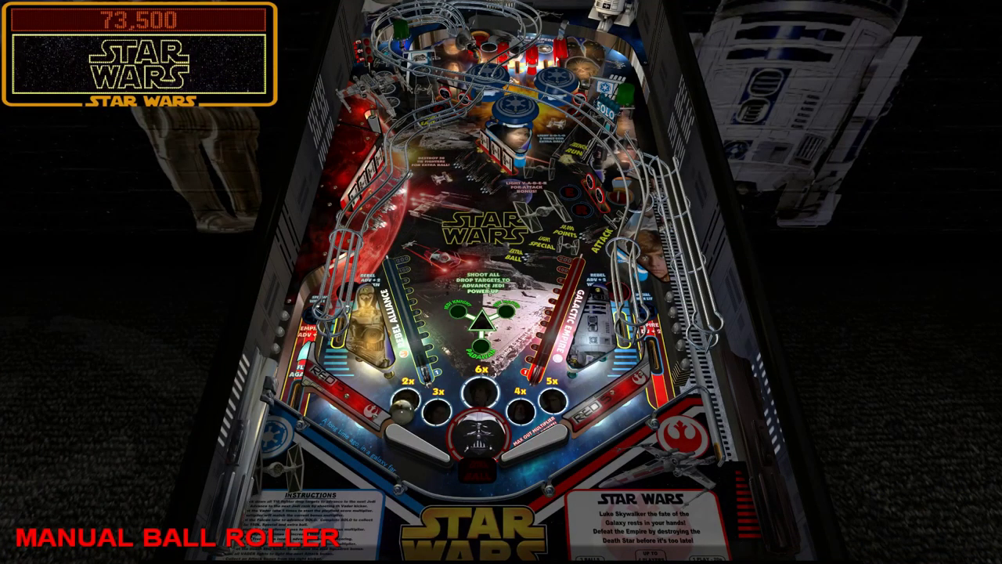
pyautogui.press('q')
pyautogui.press('q')
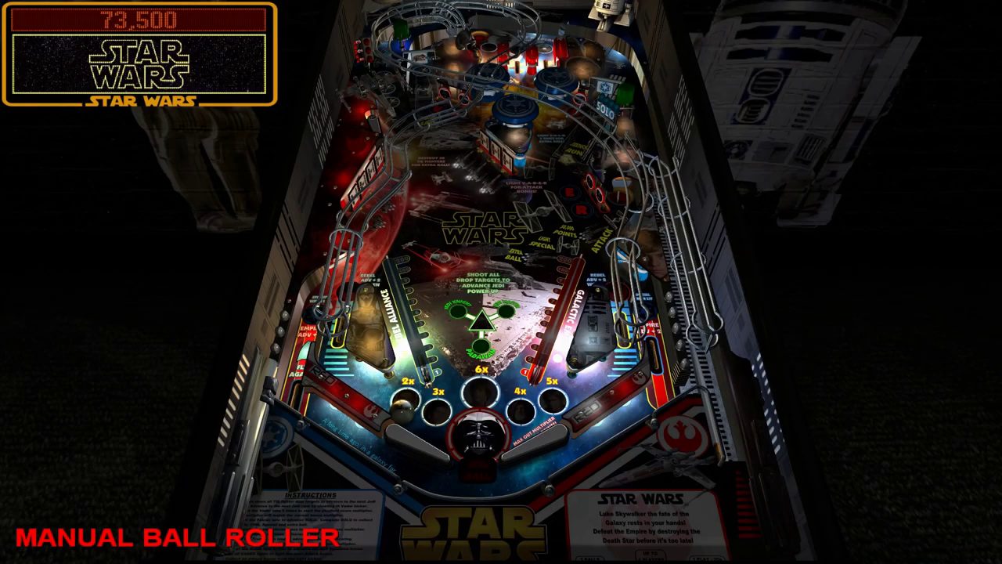
# Reopen the Postprocess settings and set Src gamma to 1.60
pyautogui.press('q')
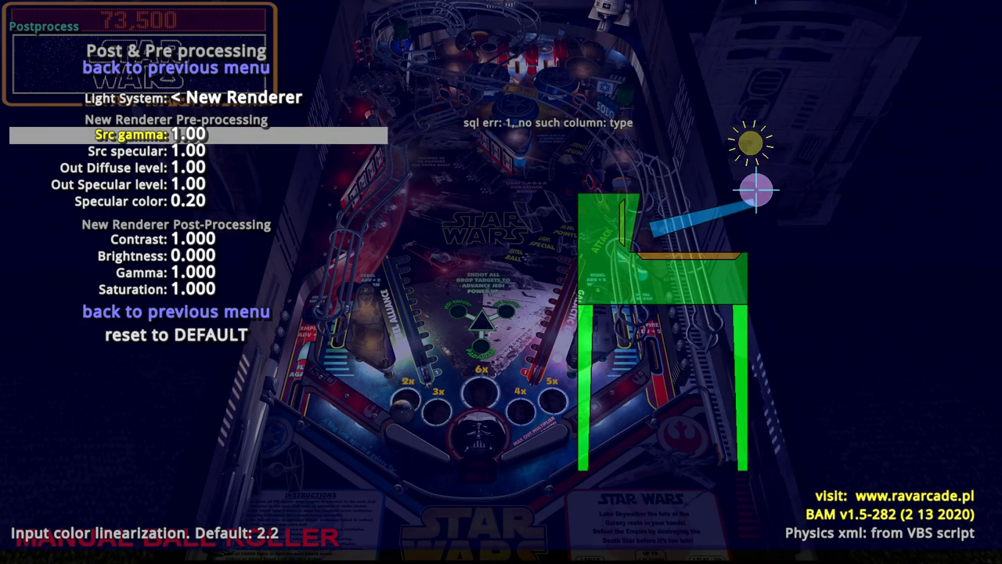
pyautogui.press('Right')
pyautogui.press('Right')
pyautogui.press('Right')
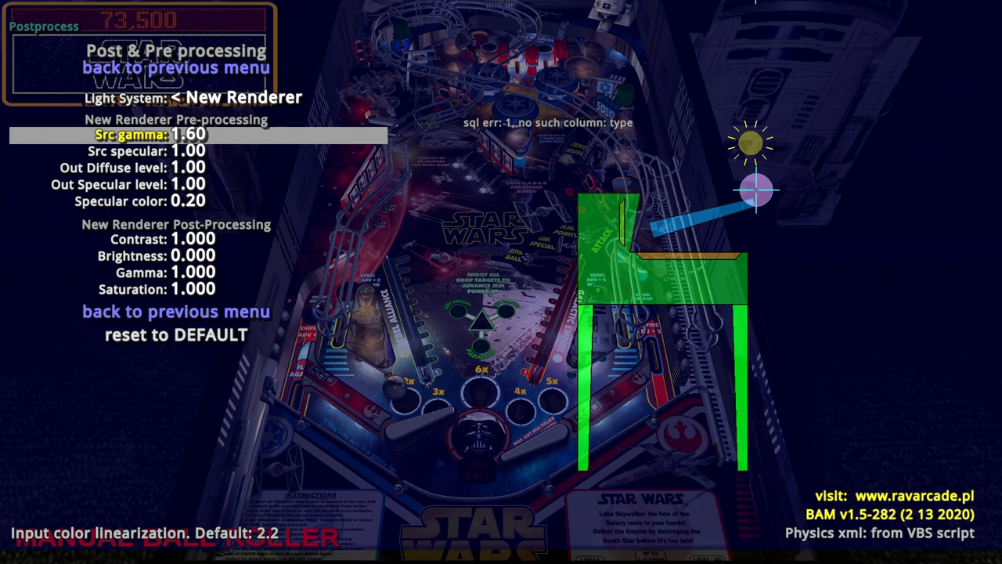
# Set the pre-processing Specular color to 1.00 and close the settings to view the table
pyautogui.press('Down')
pyautogui.press('Down')
pyautogui.press('Down')
pyautogui.press('Down')
pyautogui.press('Right')
pyautogui.press('Right')
pyautogui.press('Right')
pyautogui.press('Right')
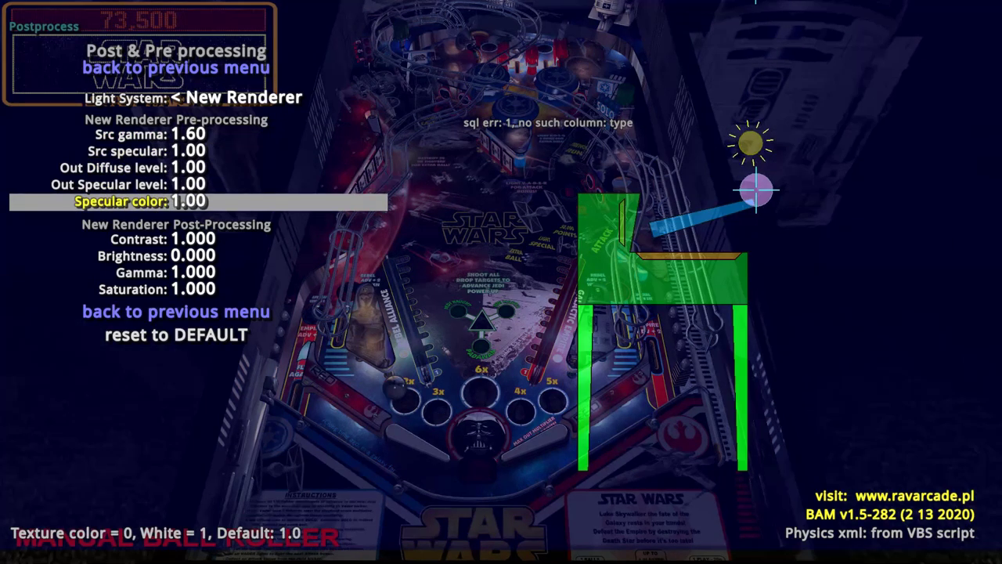
pyautogui.press('q')
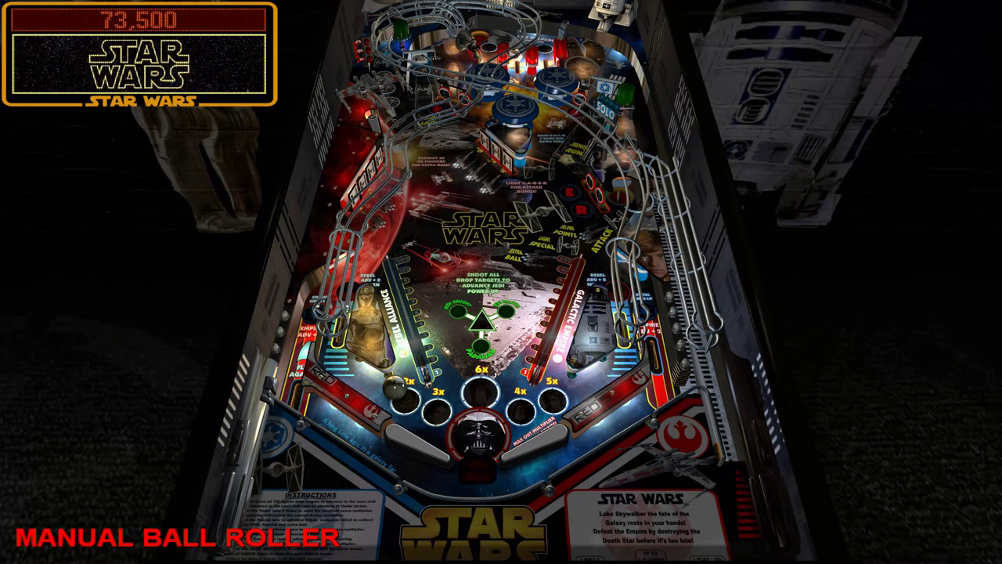
# Switch to the Manual Camera view and play the Star Wars table with the flippers until the game ends
pyautogui.press('KP_4')
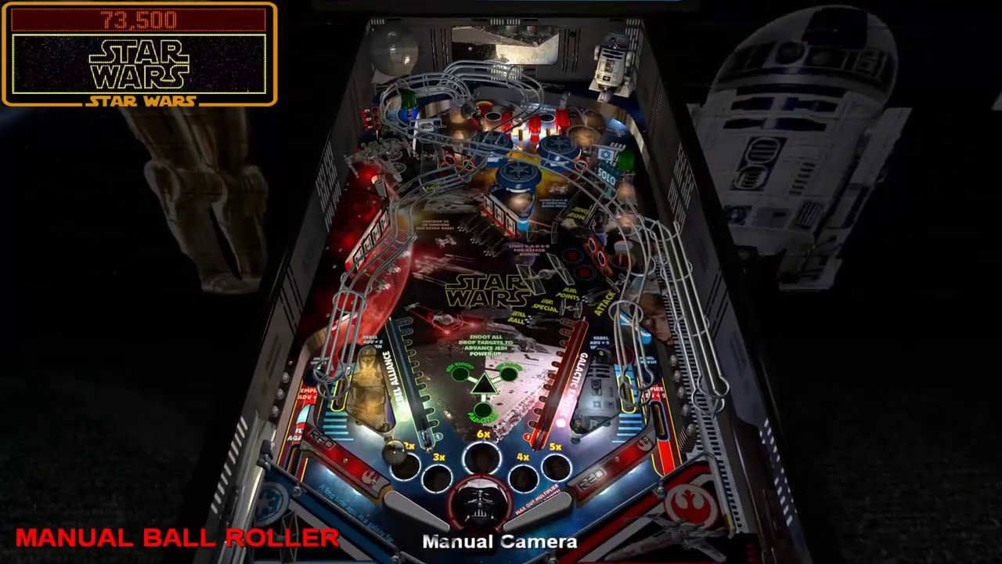
pyautogui.press('l')
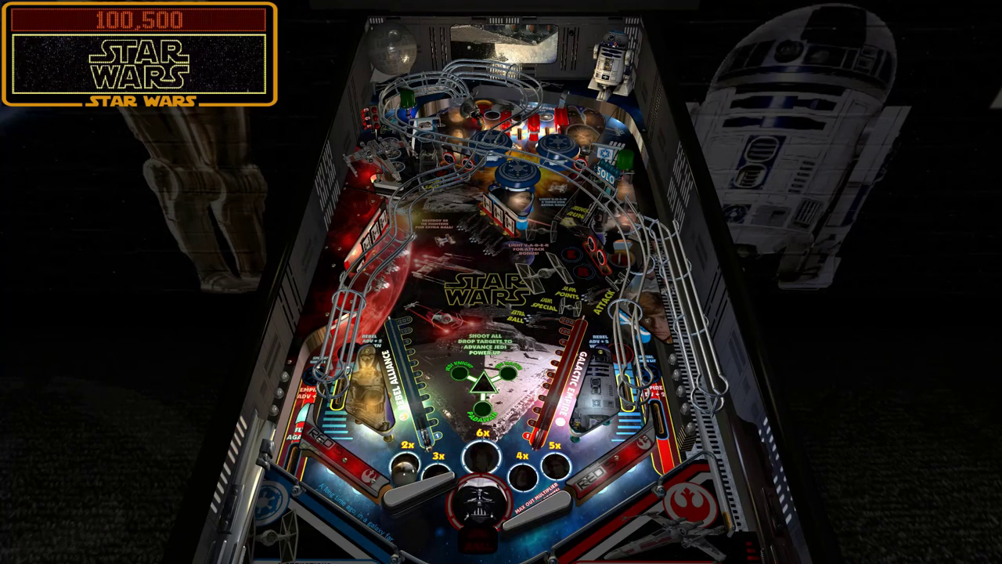
pyautogui.press('shift')
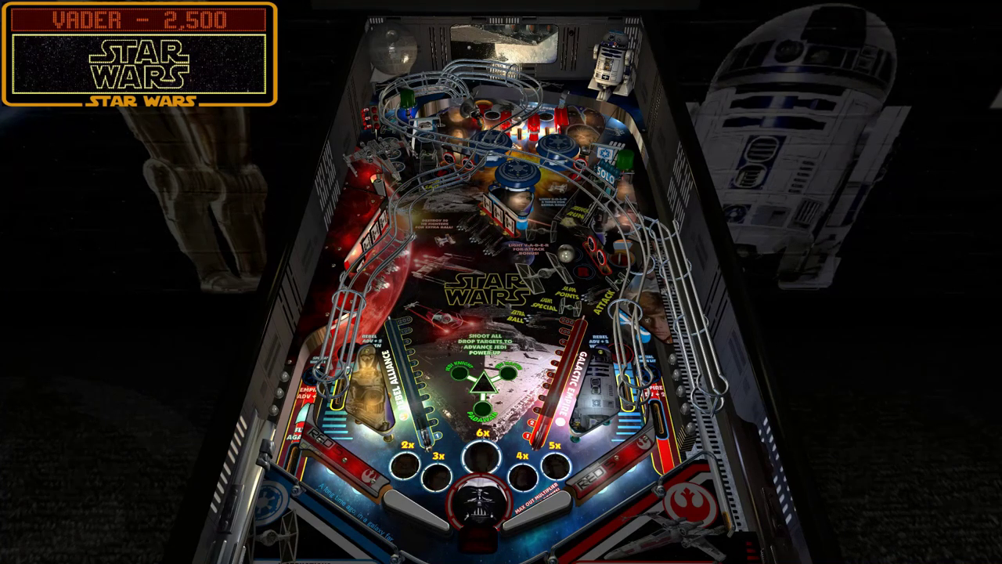
pyautogui.press('shift')
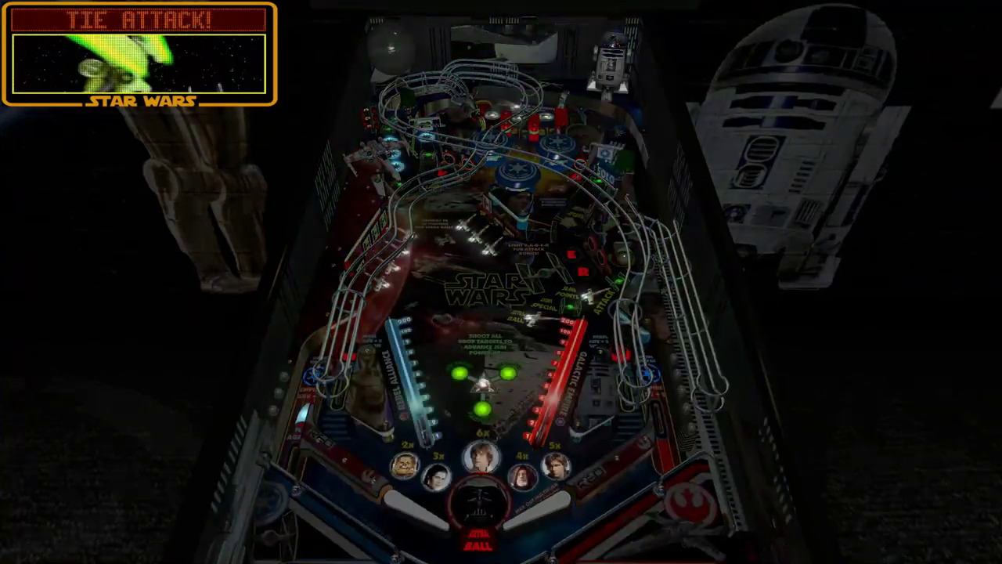
pyautogui.press('Shift_R')
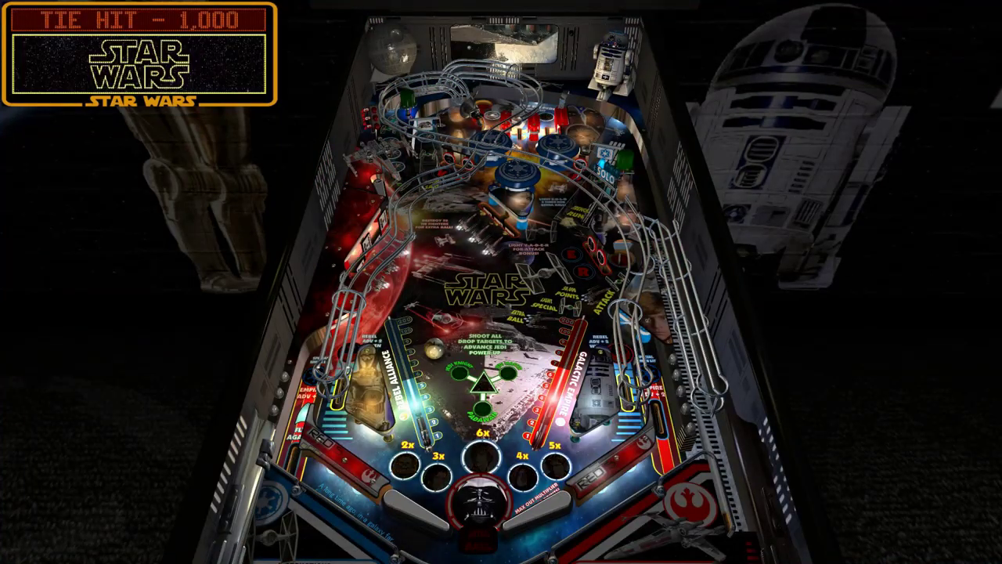
pyautogui.press('Shift_R')
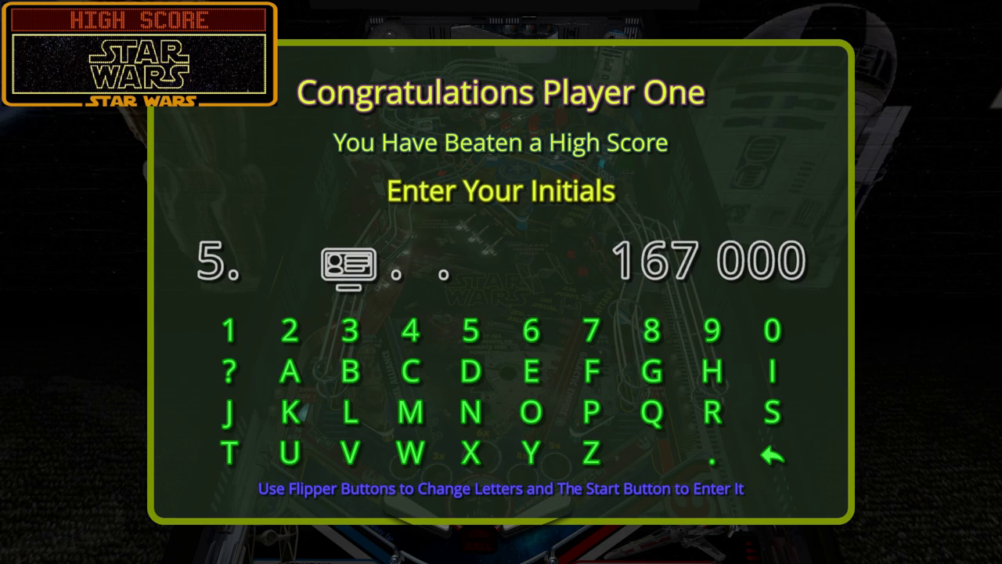
# Enter the player's initials for the high score and confirm the entry
pyautogui.press('Shift_R')
pyautogui.press('Shift_R')
pyautogui.press('Shift_R')
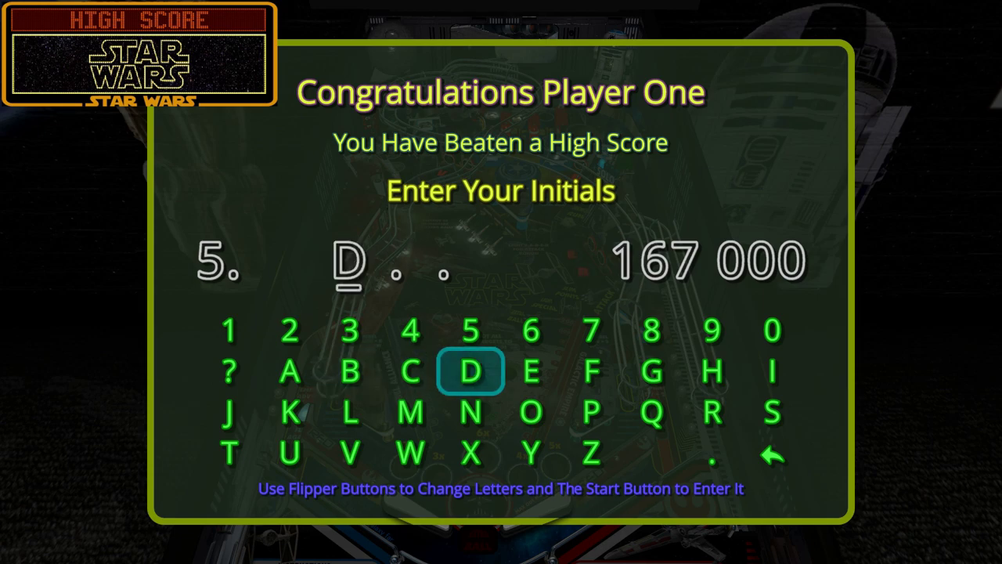
pyautogui.press('Return')
pyautogui.press('Return')
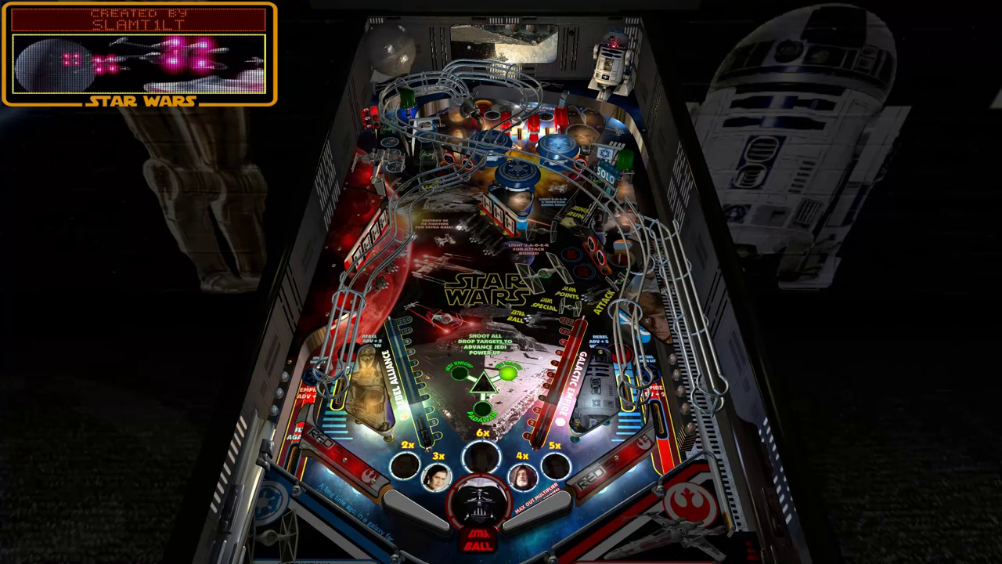
# Reopen the BAM settings and go back from the Postprocess page to the main settings list
pyautogui.press('F11')
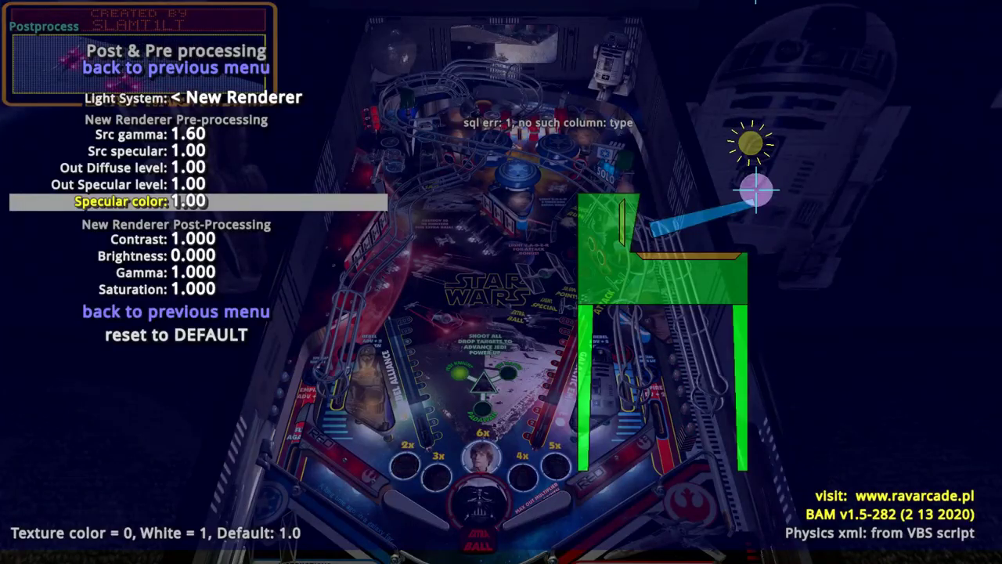
pyautogui.press('Up')
pyautogui.press('Up')
pyautogui.press('Up')
pyautogui.press('Up')
pyautogui.press('Up')
pyautogui.press('Up')
pyautogui.press('Return')
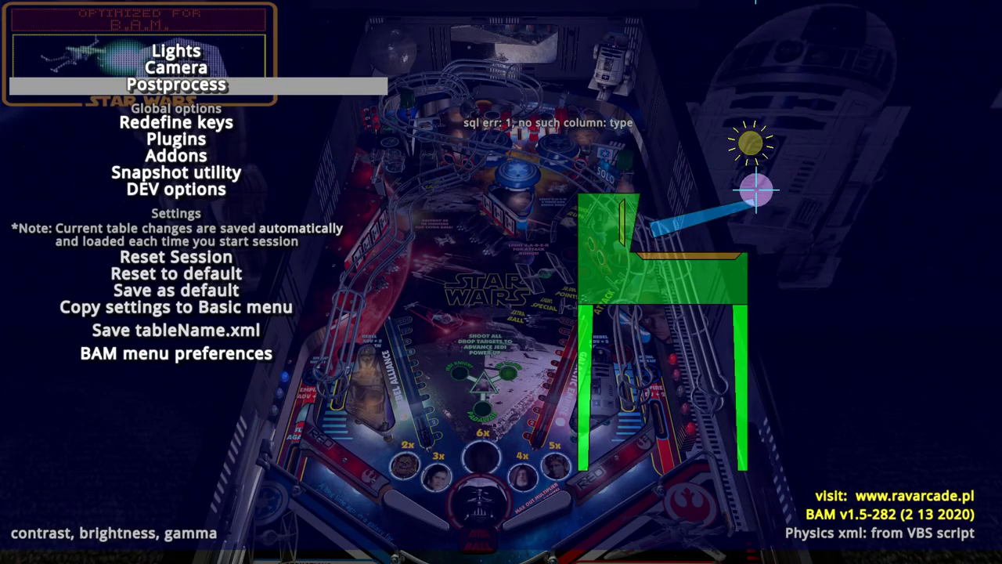
# Bring up the Config Ball settings from the Addons page
pyautogui.press('Down')
pyautogui.press('Down')
pyautogui.press('Down')
pyautogui.press('Return')
pyautogui.press('Down')
pyautogui.press('Down')
pyautogui.press('Down')
pyautogui.press('Down')
pyautogui.press('Return')
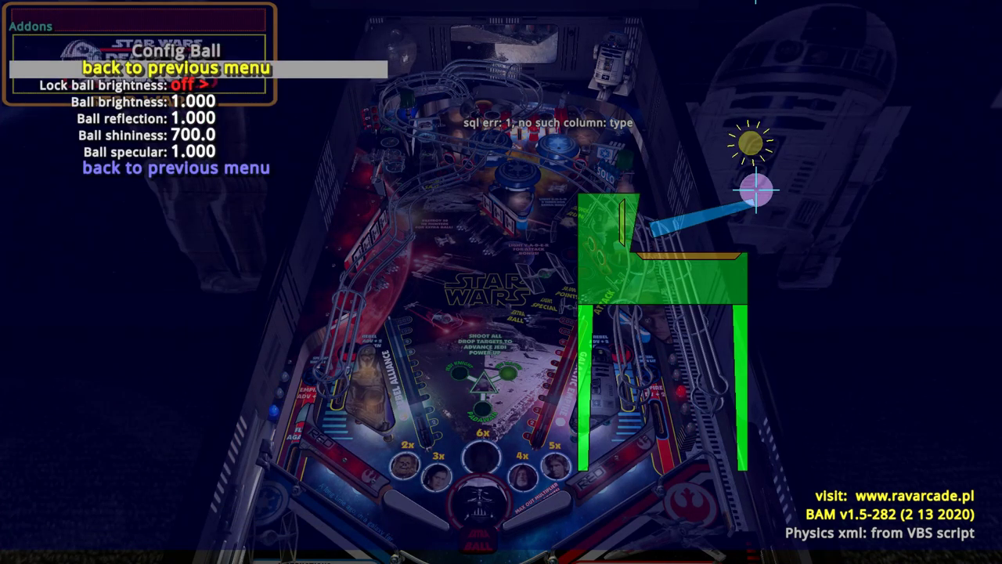
# Turn Lock ball brightness on and highlight the Ball brightness setting
pyautogui.press('Down')
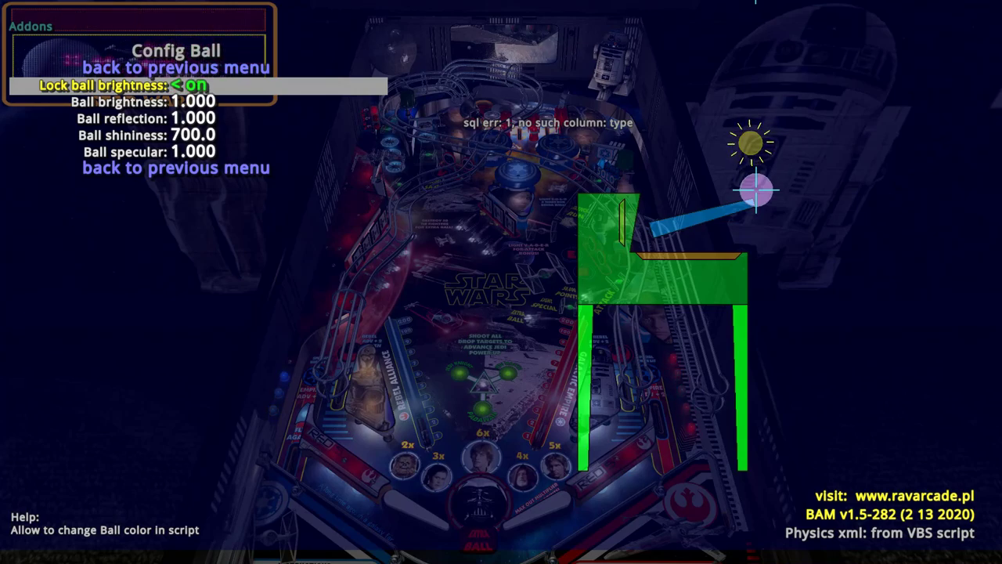
pyautogui.press('Down')
pyautogui.press('Down')
pyautogui.press('Up')
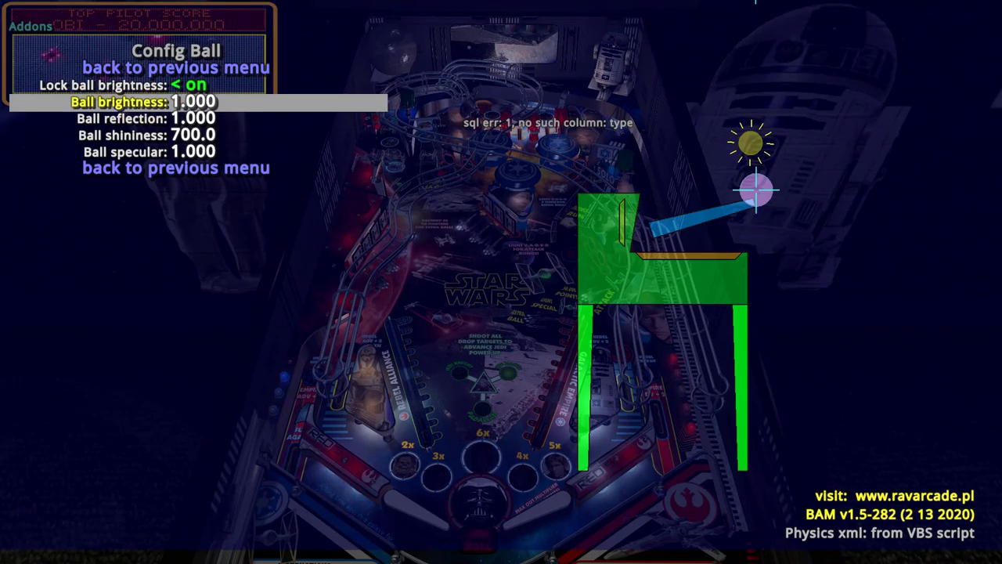
# Look through the ball brightness, reflection, shininess and specular settings and return to the Addons page
pyautogui.press('Down')
pyautogui.press('Down')
pyautogui.press('Down')
pyautogui.press('Up')
pyautogui.press('Up')
pyautogui.press('Up')
pyautogui.press('Up')
pyautogui.press('Up')
pyautogui.press('Down')
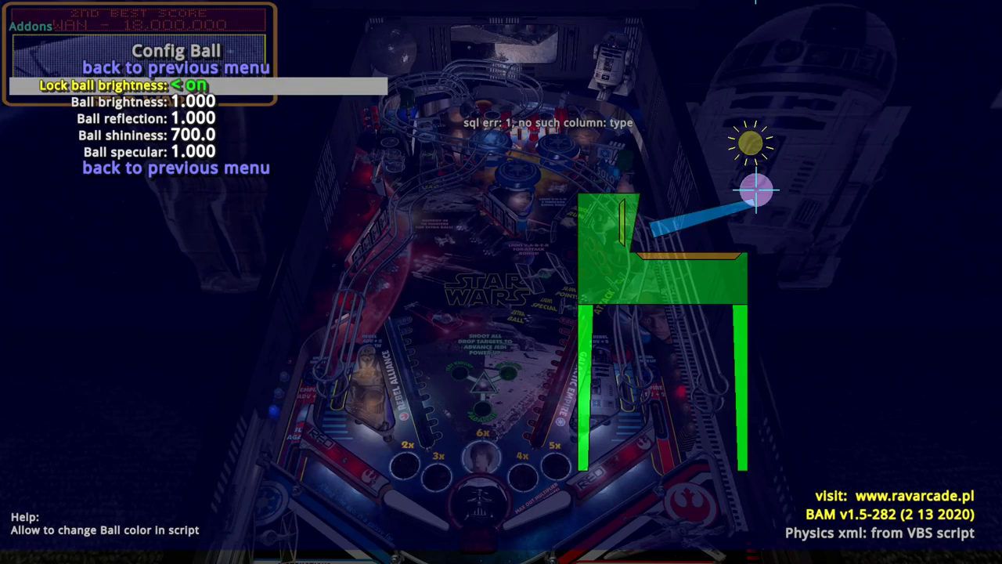
pyautogui.press('Up')
pyautogui.press('Return')
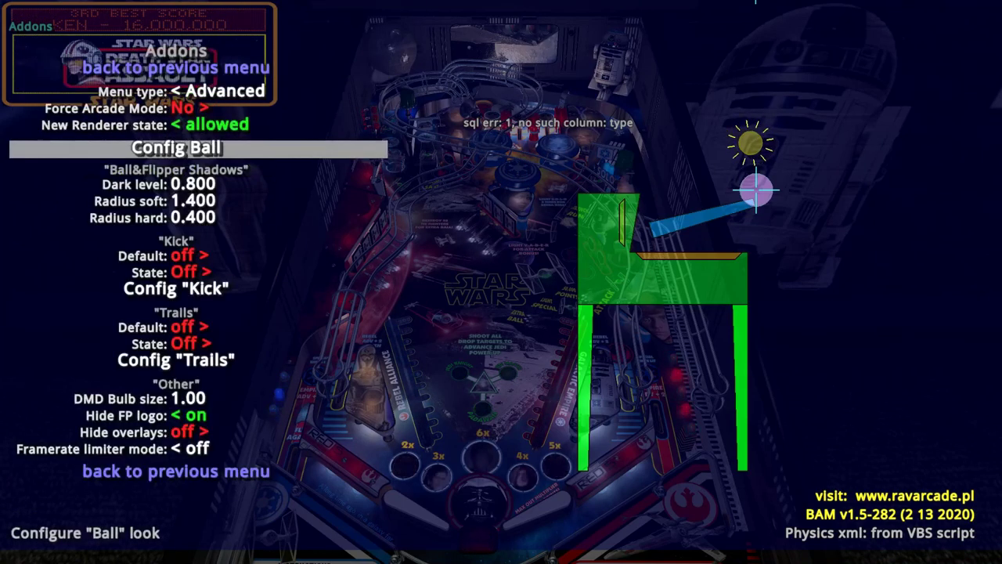
# Close the BAM settings and start a Time Attack game on the Star Wars table
pyautogui.press('F11')
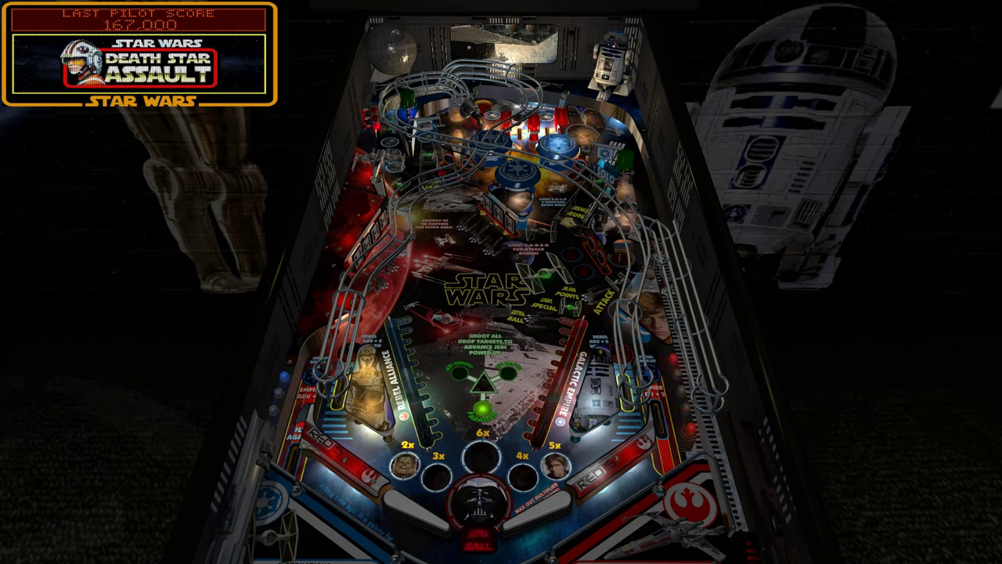
pyautogui.press('1')
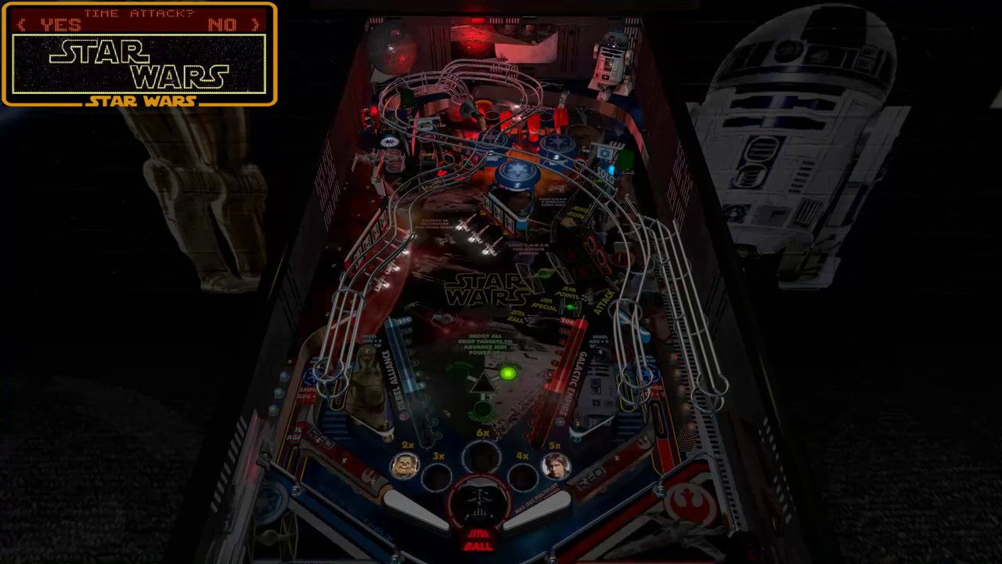
pyautogui.press('1')
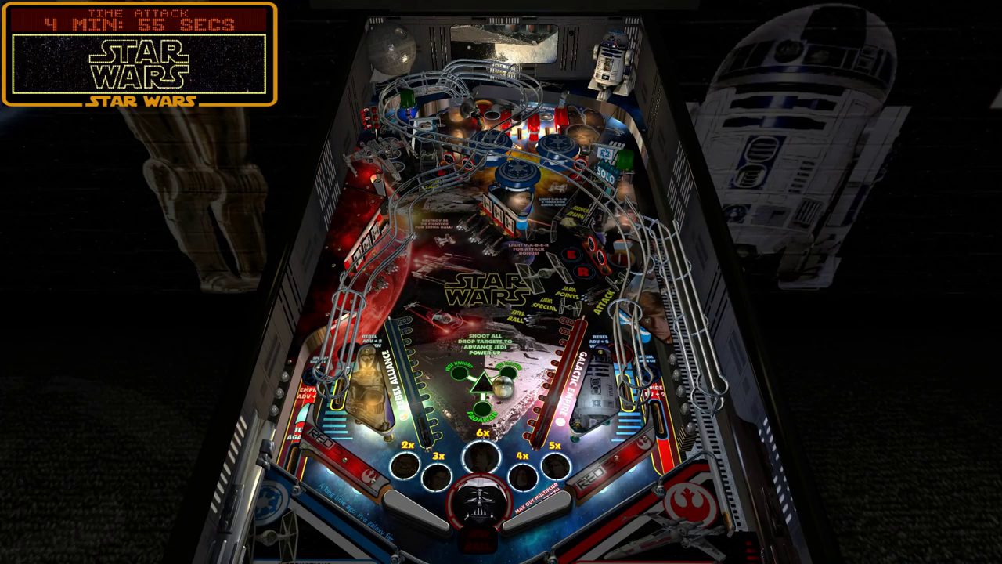
# Play the ball with both flippers and trap it on the right flipper
pyautogui.press('Shift_L')
pyautogui.press('Shift_R')
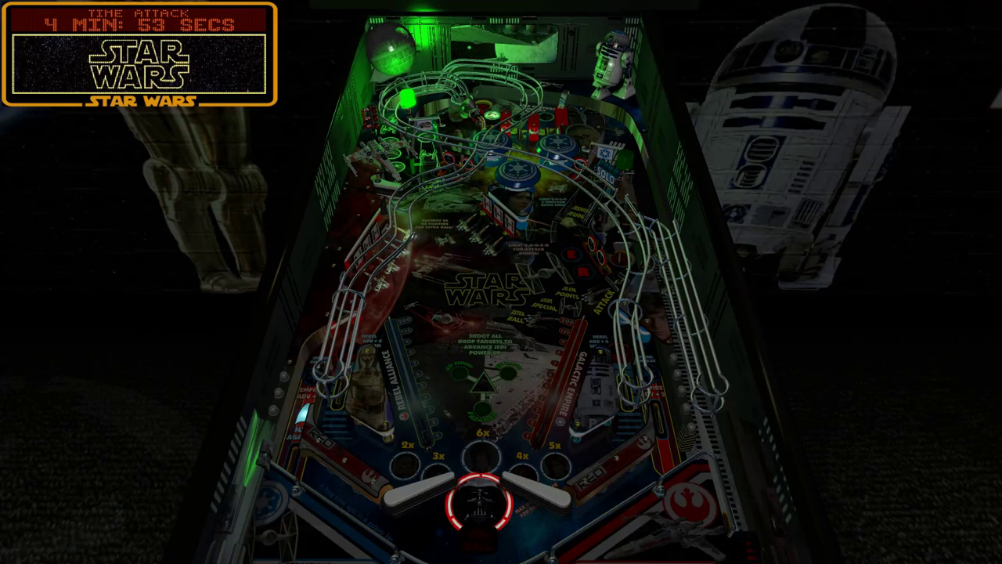
pyautogui.press('Shift_L')
pyautogui.press('Shift_R')
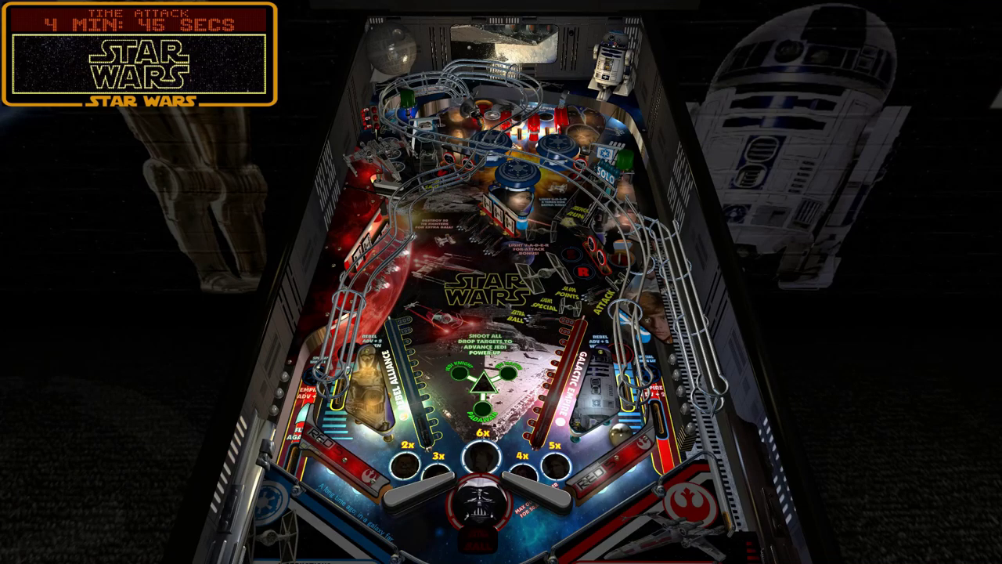
pyautogui.press('shift')
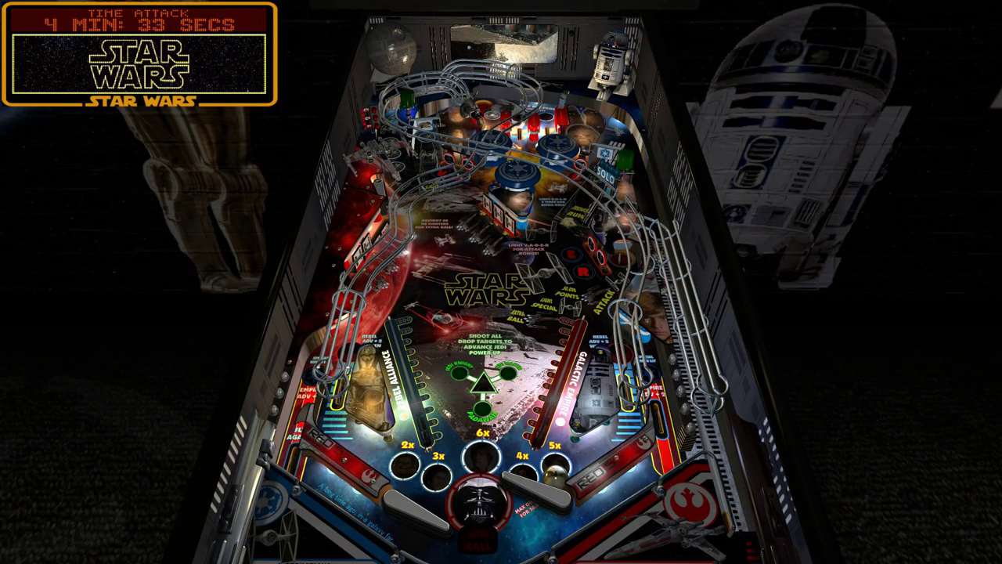
# Reopen the BAM settings and go back from the Addons page to the main settings list
pyautogui.press('q')
pyautogui.press('Up')
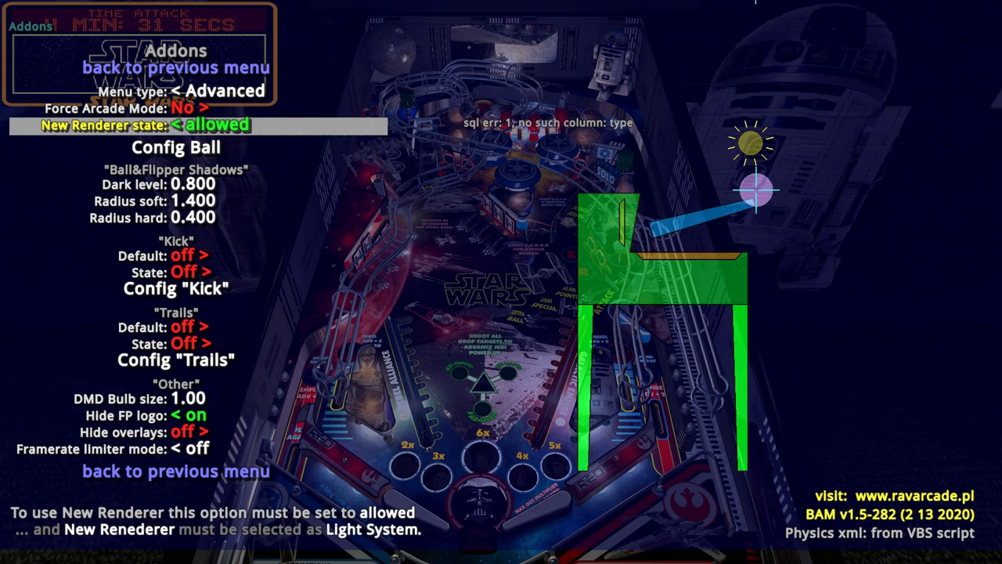
pyautogui.press('Up')
pyautogui.press('Up')
pyautogui.press('Up')
pyautogui.press('Return')
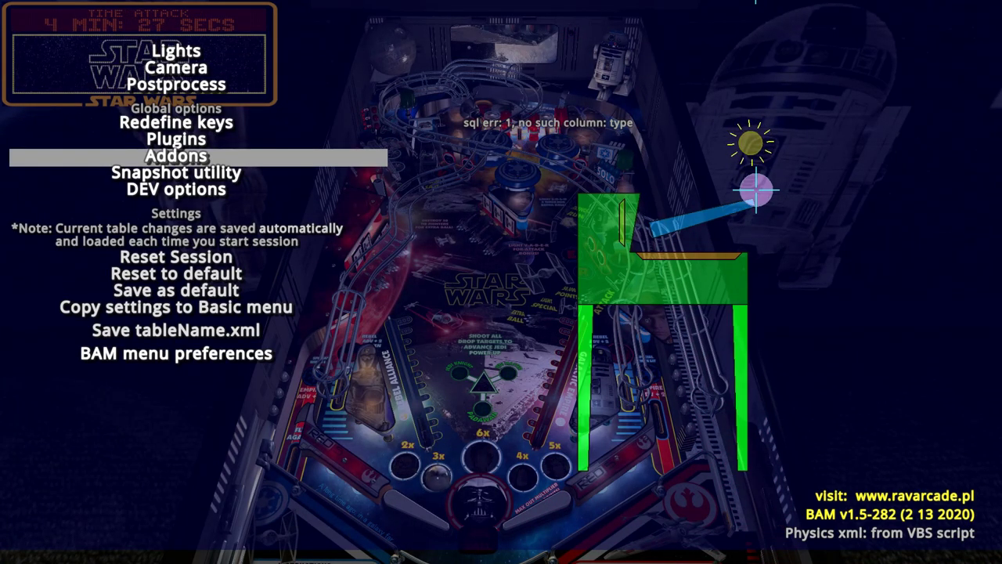
# Look through the Reset Session, Reset to default, Save as default and Copy settings to Basic menu options
pyautogui.press('Down')
pyautogui.press('Down')
pyautogui.press('Down')
pyautogui.press('Down')
pyautogui.press('Up')
pyautogui.press('Down')
pyautogui.press('Down')
pyautogui.press('Down')
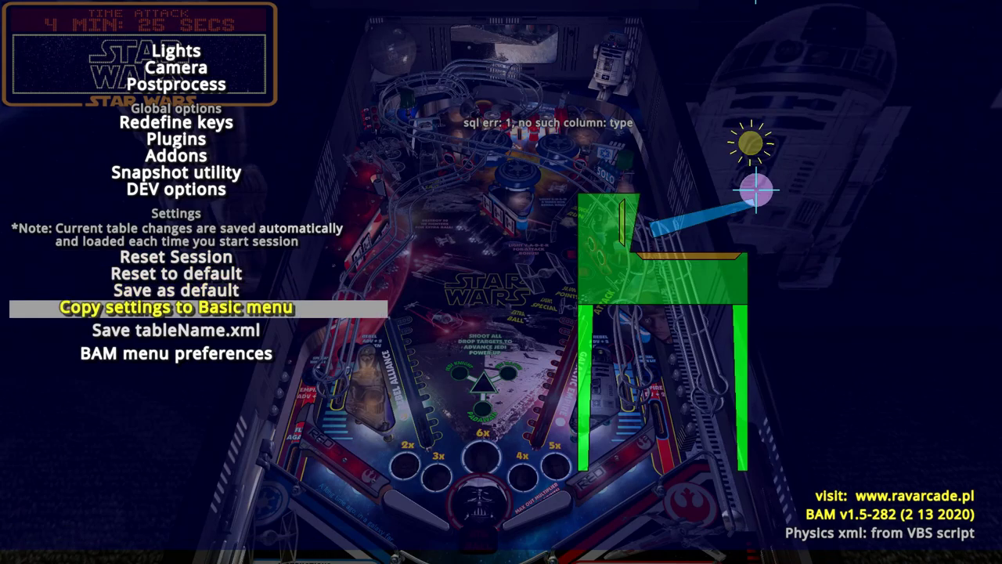
pyautogui.press('Down')
pyautogui.press('Up')
pyautogui.press('Up')
pyautogui.press('Up')
pyautogui.press('Up')
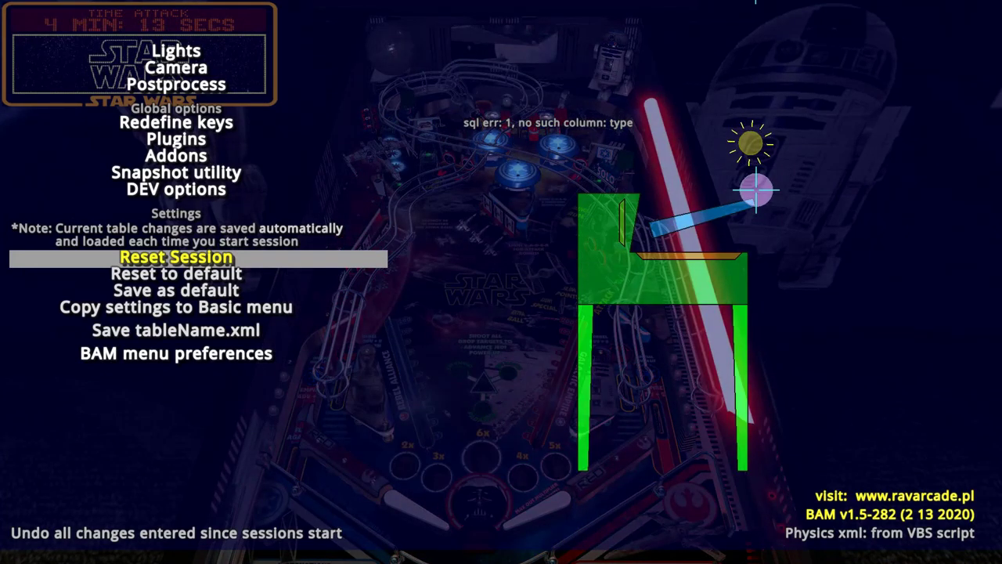
pyautogui.press('Down')
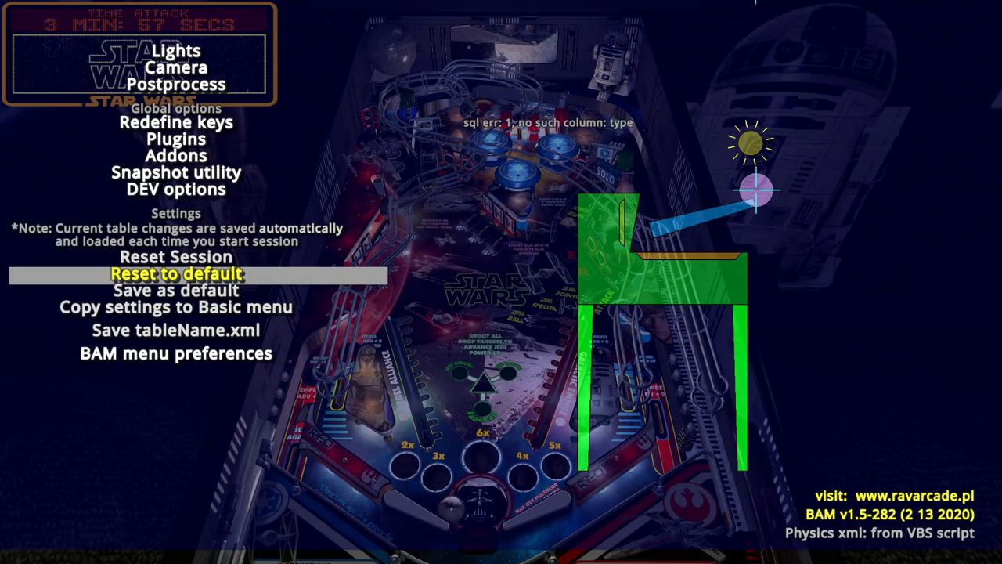
pyautogui.press('Down')
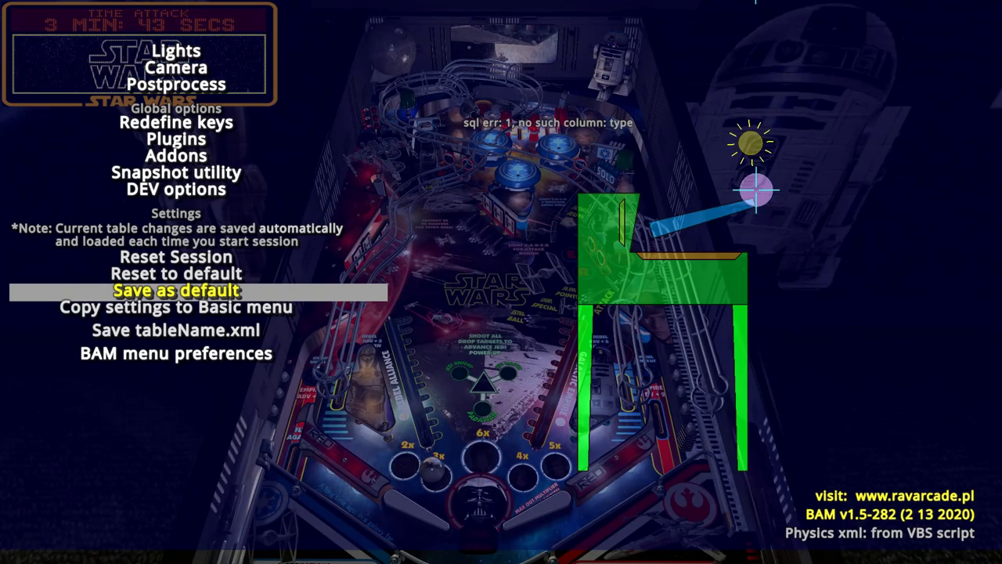
pyautogui.press('Down')
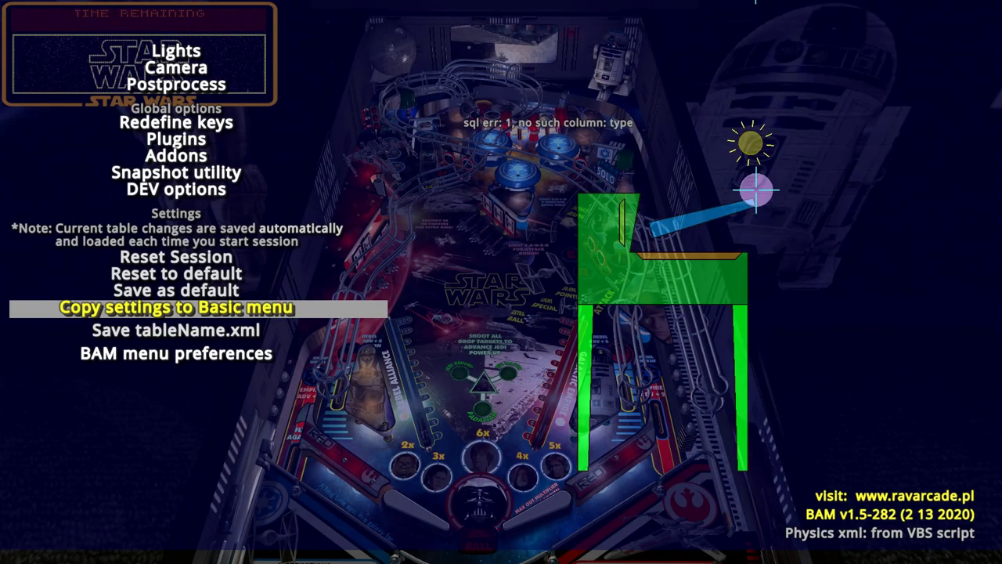
# Switch the menu type to Basic in the BAM menu preferences
pyautogui.press('Down')
pyautogui.press('Down')
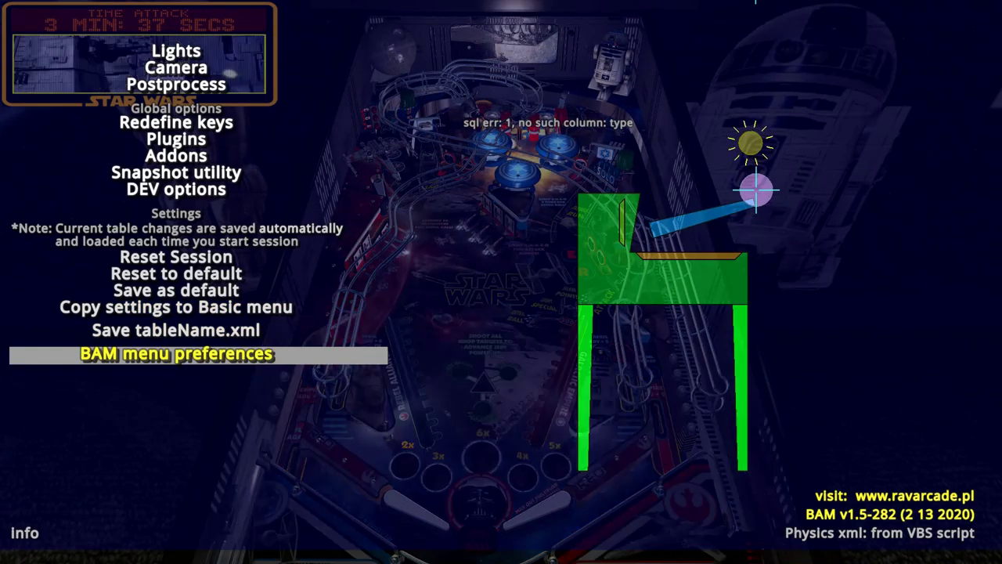
pyautogui.press('Return')
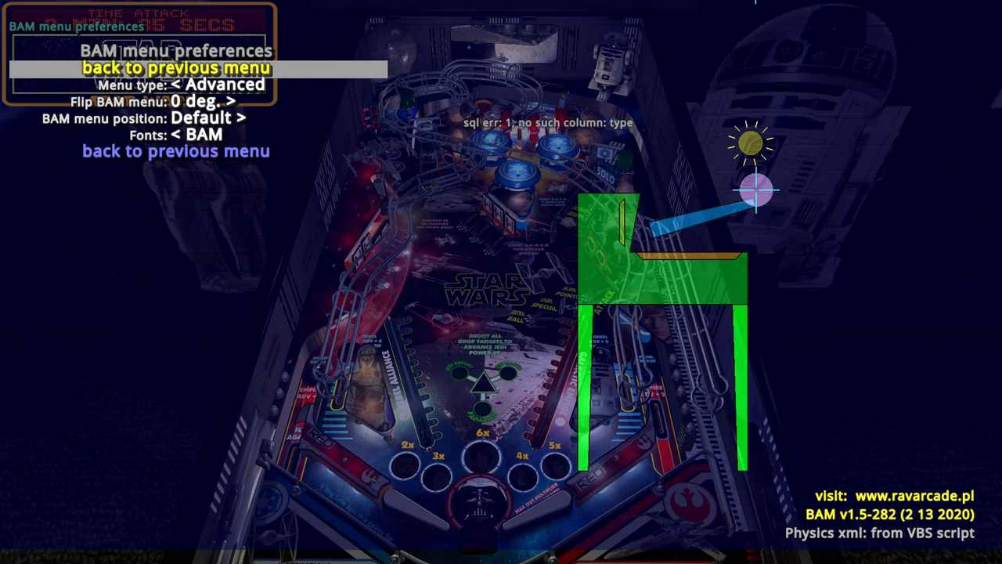
pyautogui.press('Down')
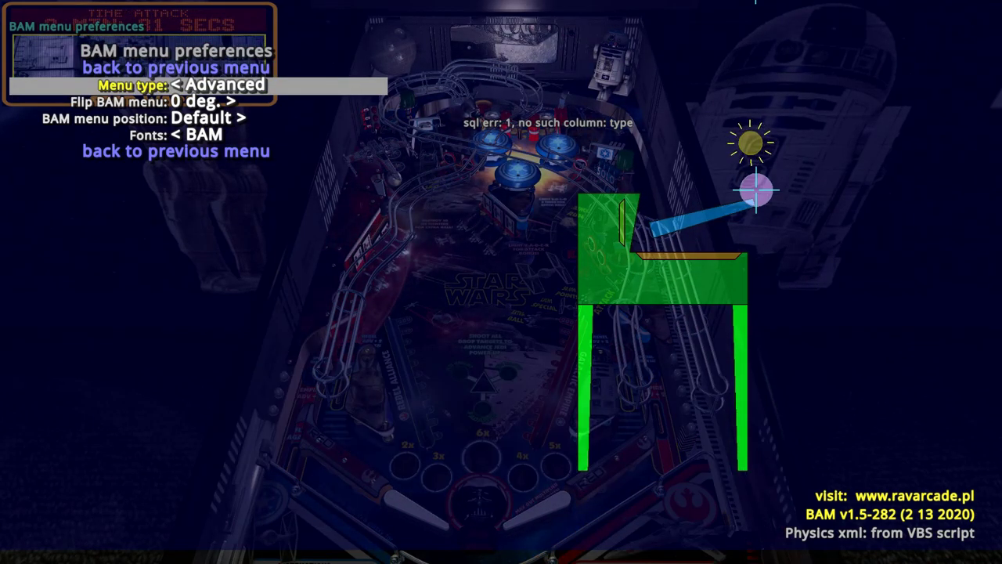
pyautogui.press('Left')
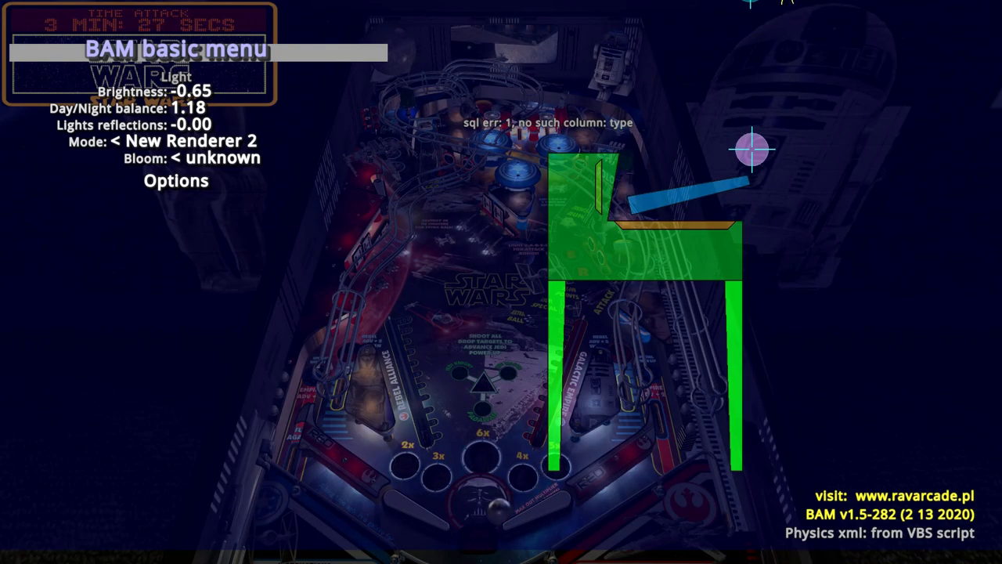
# Switch the menu type back to Advanced through the basic menu's Options page
pyautogui.press('Down')
pyautogui.press('Down')
pyautogui.press('Down')
pyautogui.press('Down')
pyautogui.press('Down')
pyautogui.press('Down')
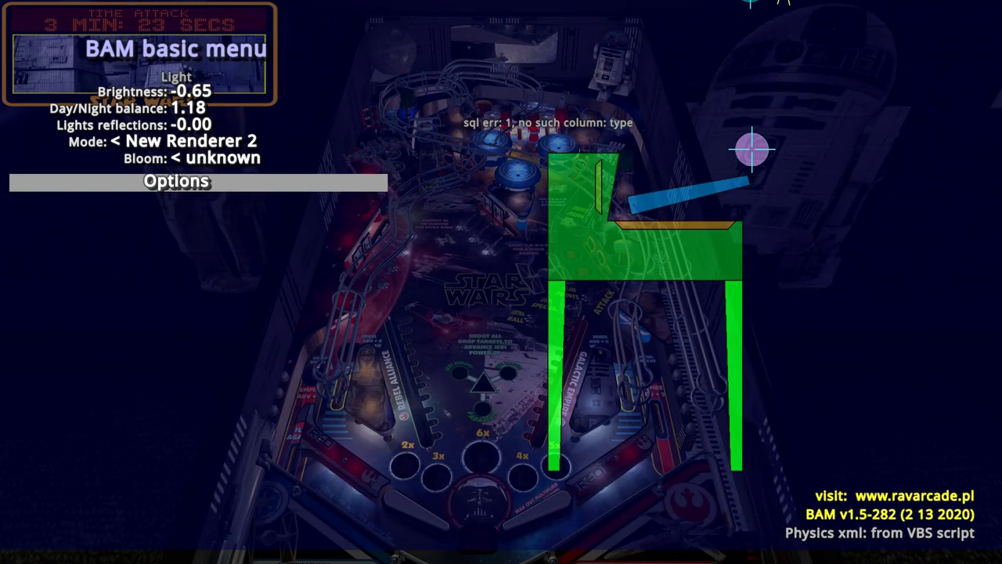
pyautogui.press('Return')
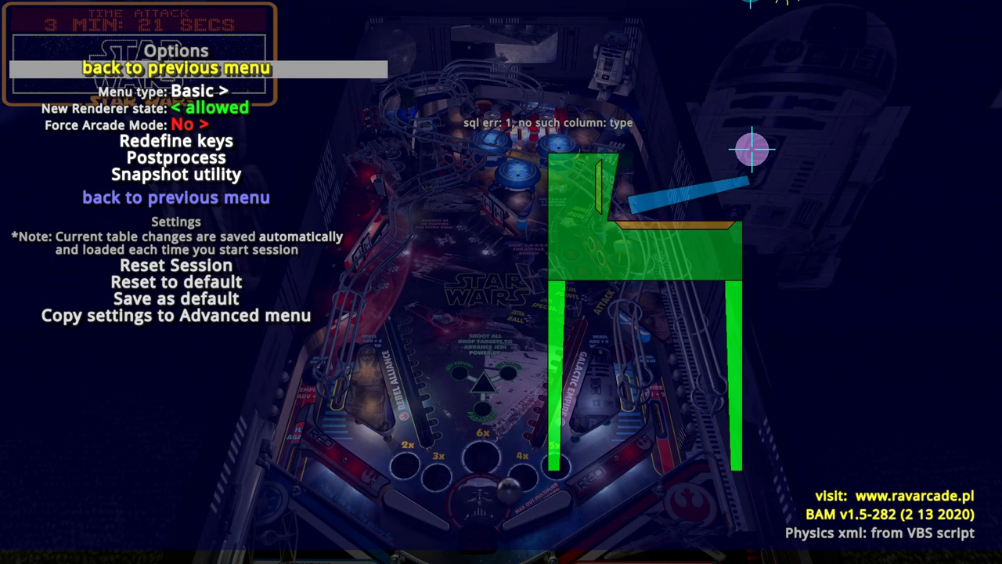
pyautogui.press('Down')
pyautogui.press('Right')
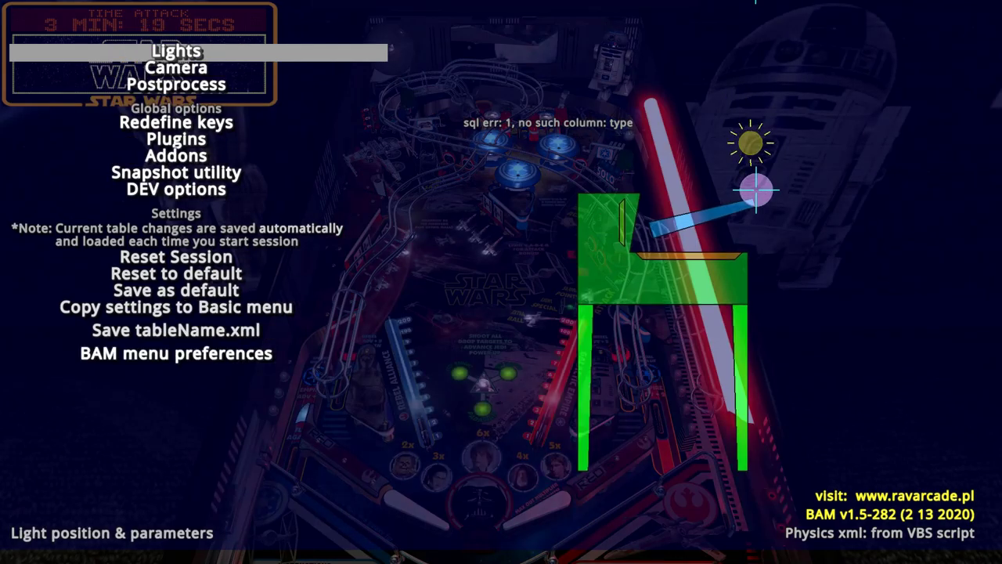
# Close the BAM settings and return briefly to playing the ball
pyautogui.press('F12')
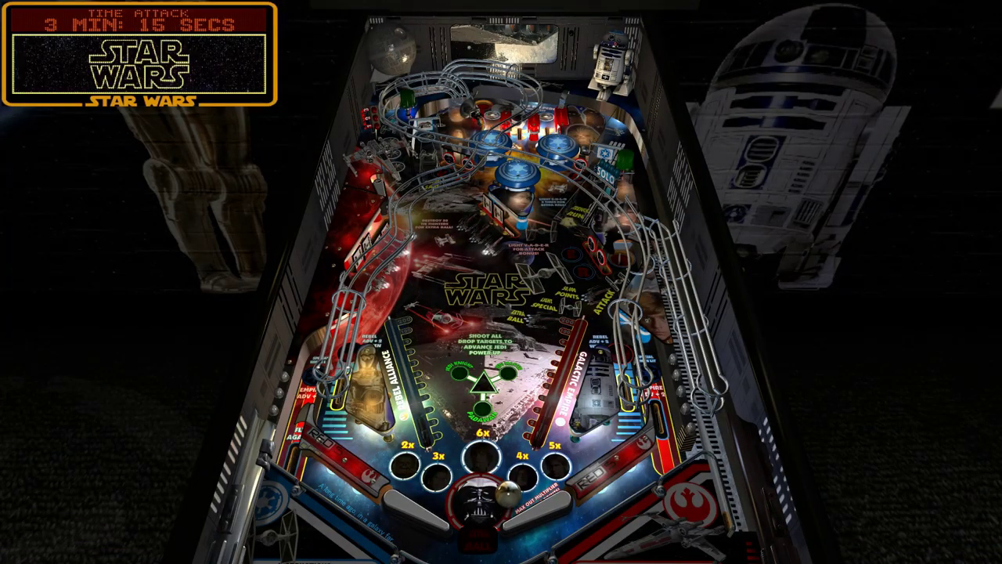
pyautogui.press('Return')
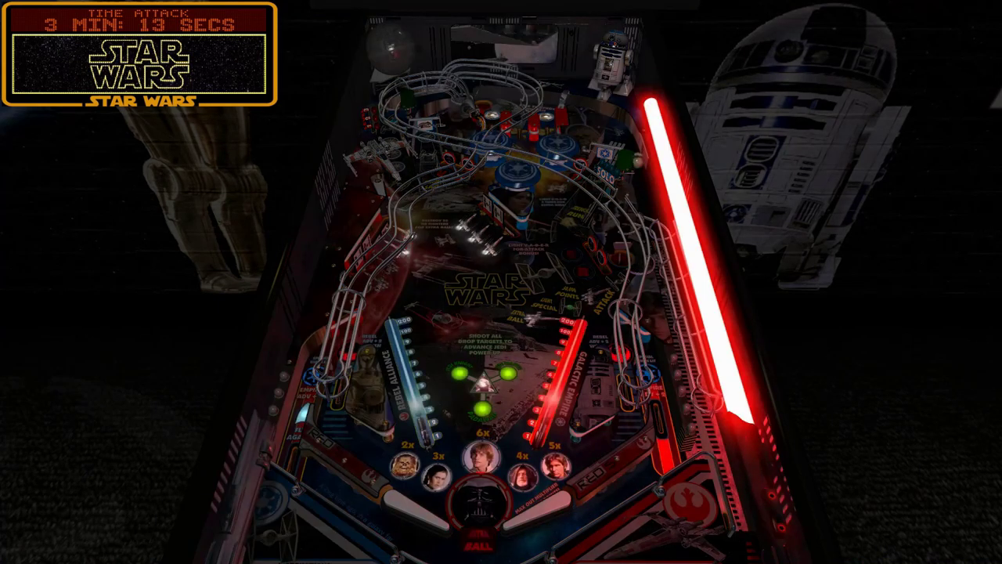
# Reopen the BAM settings and bring up the BAM menu preferences page
pyautogui.press('q')
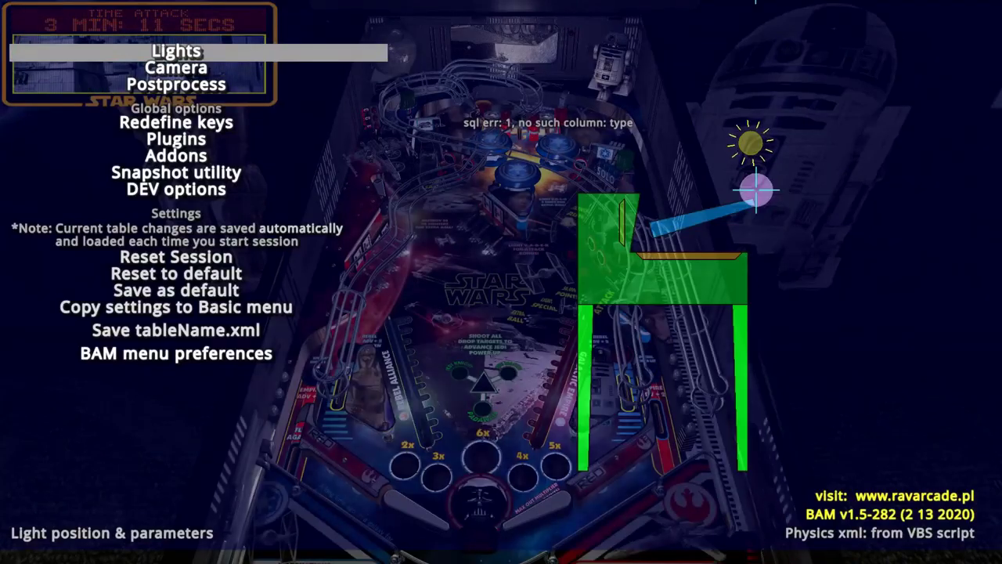
pyautogui.press('Down')
pyautogui.press('Down')
pyautogui.press('Down')
pyautogui.press('Down')
pyautogui.press('Down')
pyautogui.press('Down')
pyautogui.press('Down')
pyautogui.press('Down')
pyautogui.press('Down')
pyautogui.press('Down')
pyautogui.press('Down')
pyautogui.press('Down')
pyautogui.press('Down')
pyautogui.press('Return')
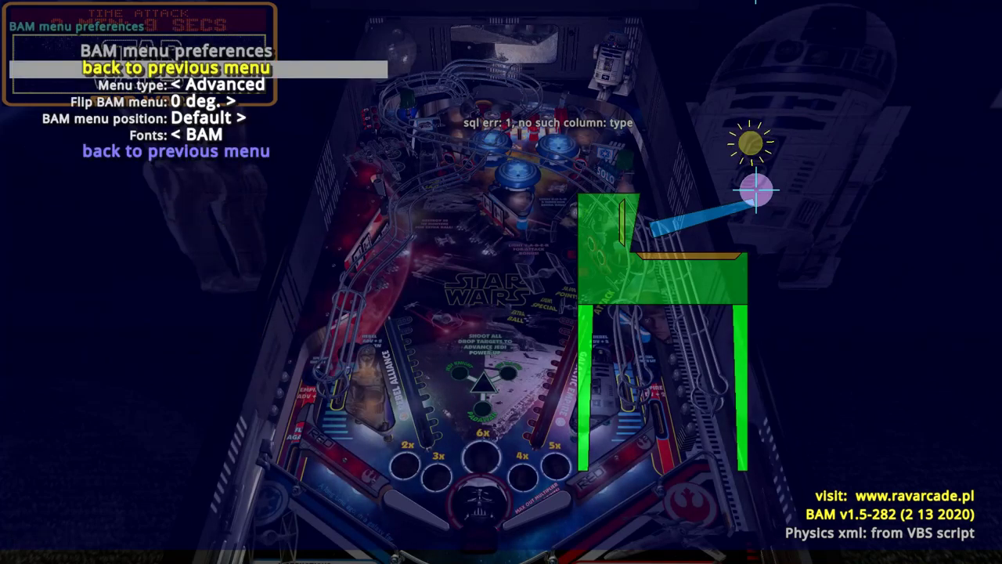
# Look through the menu type, flip, position and font preferences and return to the main settings list
pyautogui.press('Down')
pyautogui.press('Down')
pyautogui.press('Down')
pyautogui.press('Down')
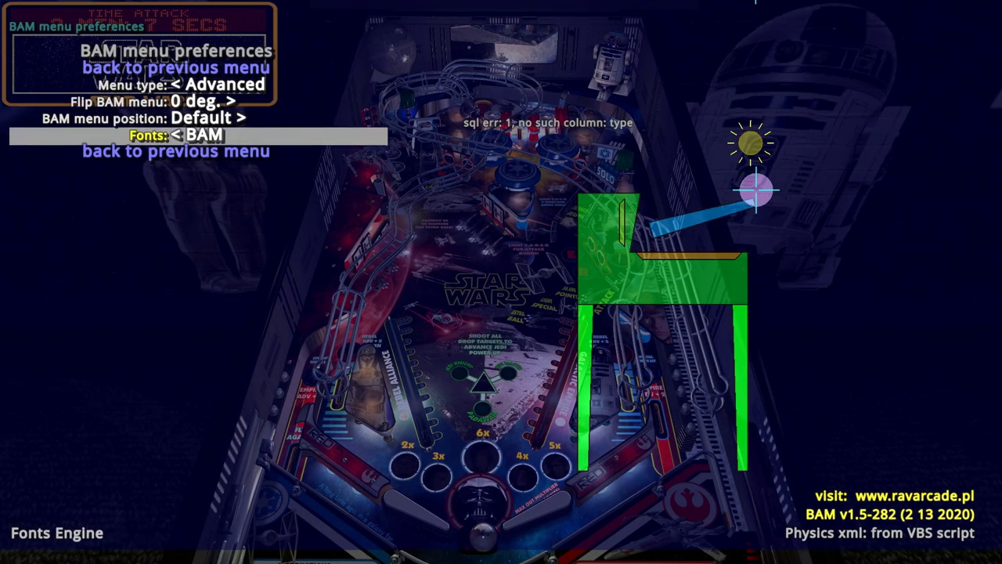
pyautogui.press('Down')
pyautogui.press('Return')
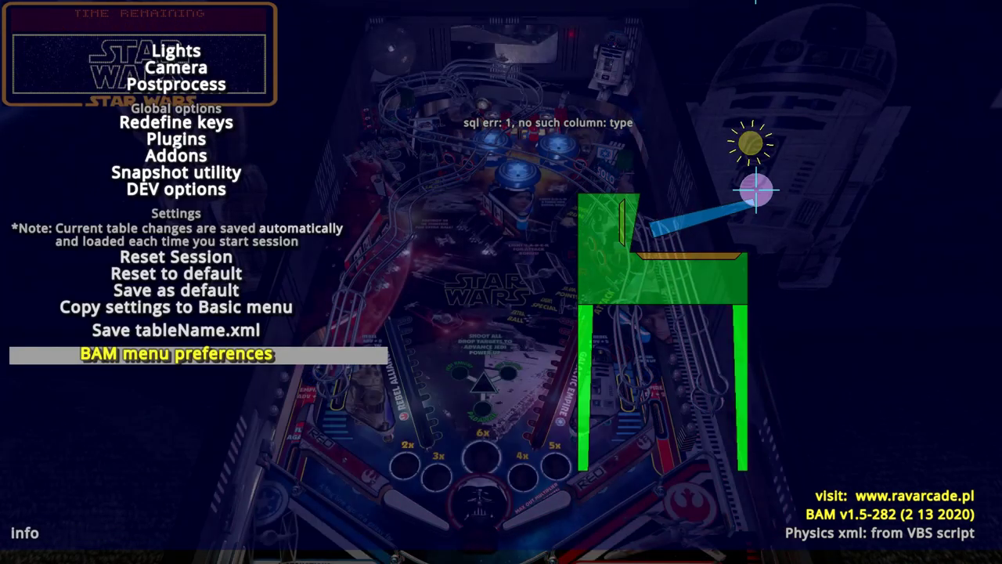
# Leave the table and switch to the File Explorer window showing the Tables folder
pyautogui.press('q')
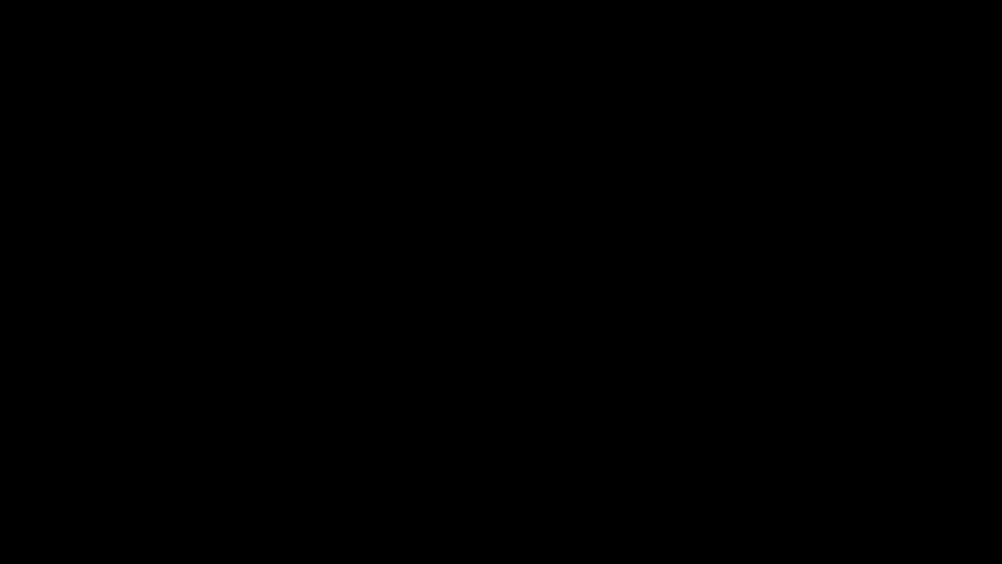
pyautogui.moveTo(139, 553)
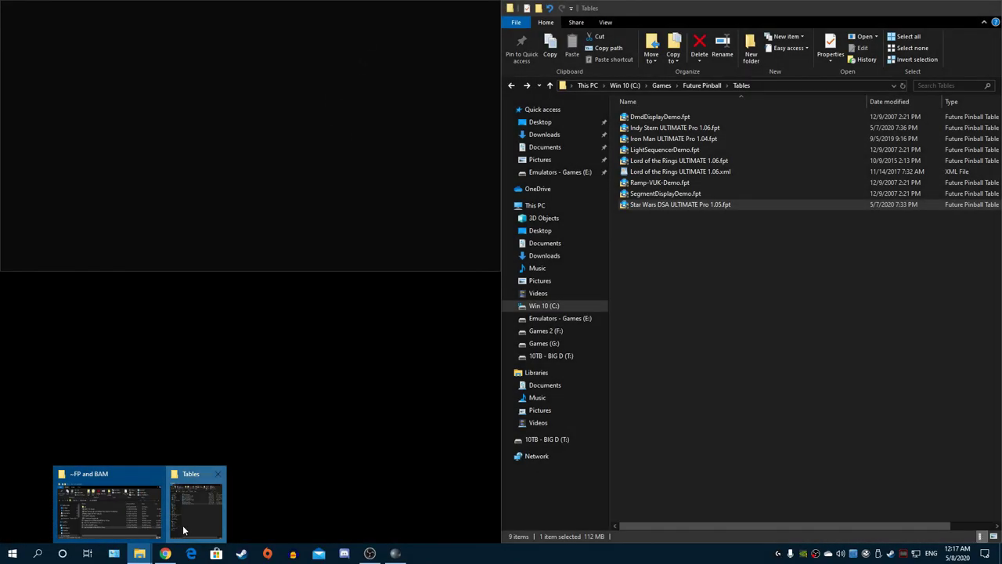
pyautogui.click(184, 530)
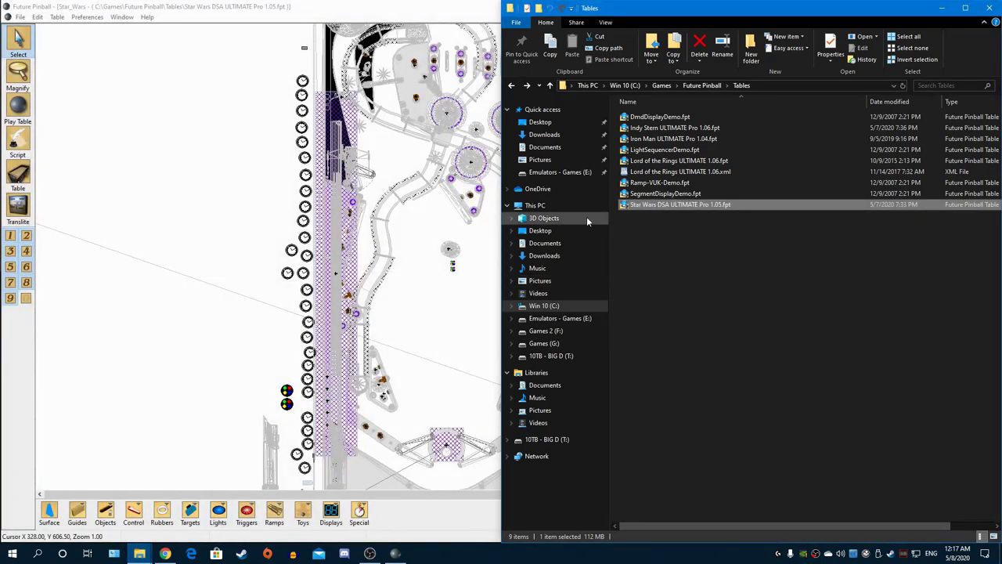
# Delete Indy Stern ULTIMATE Pro 1.06.cfg from the cfg folder inside Future Pinball's BAM folder
pyautogui.click(701, 85)
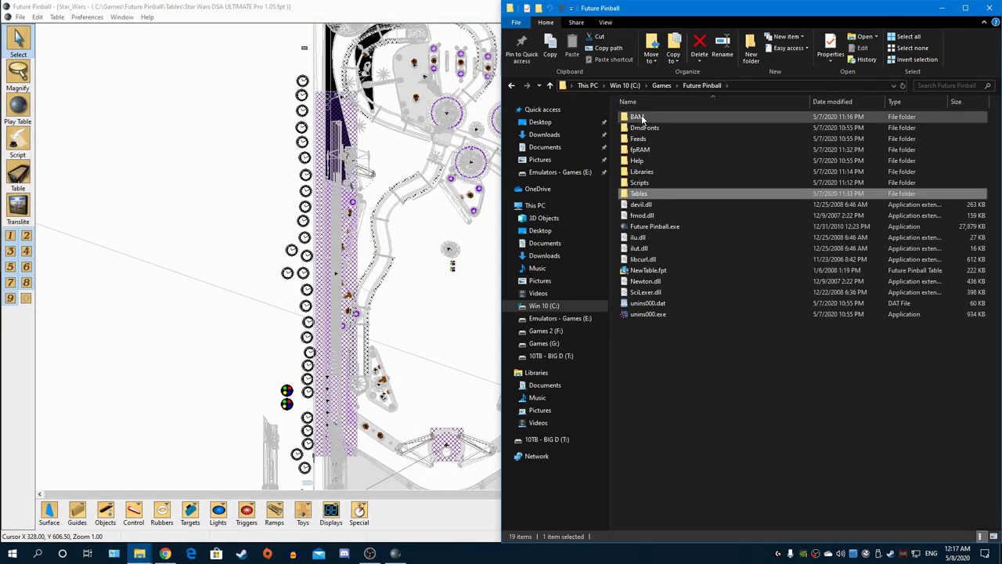
pyautogui.doubleClick(638, 116)
pyautogui.doubleClick(645, 140)
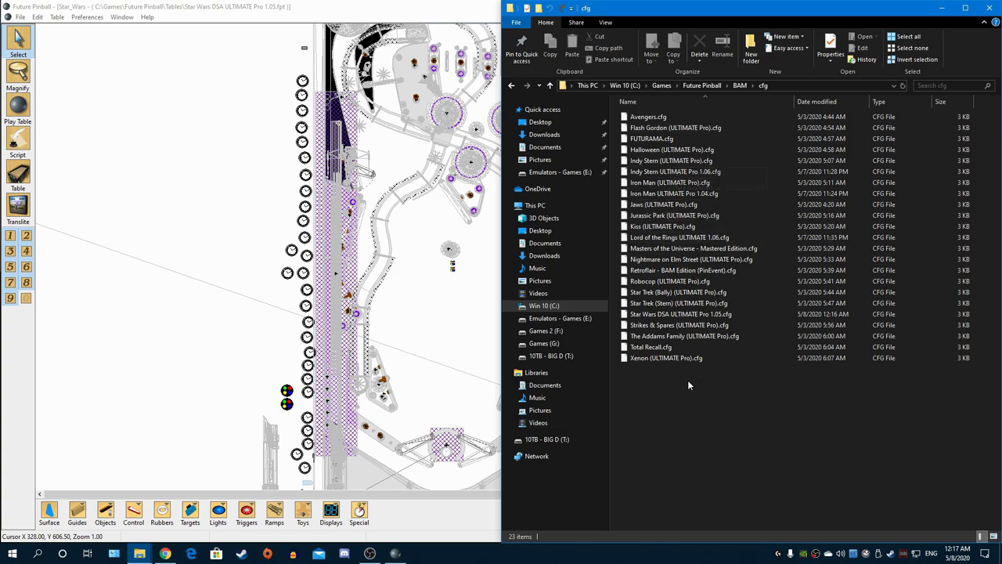
pyautogui.click(693, 174)
pyautogui.click(699, 45)
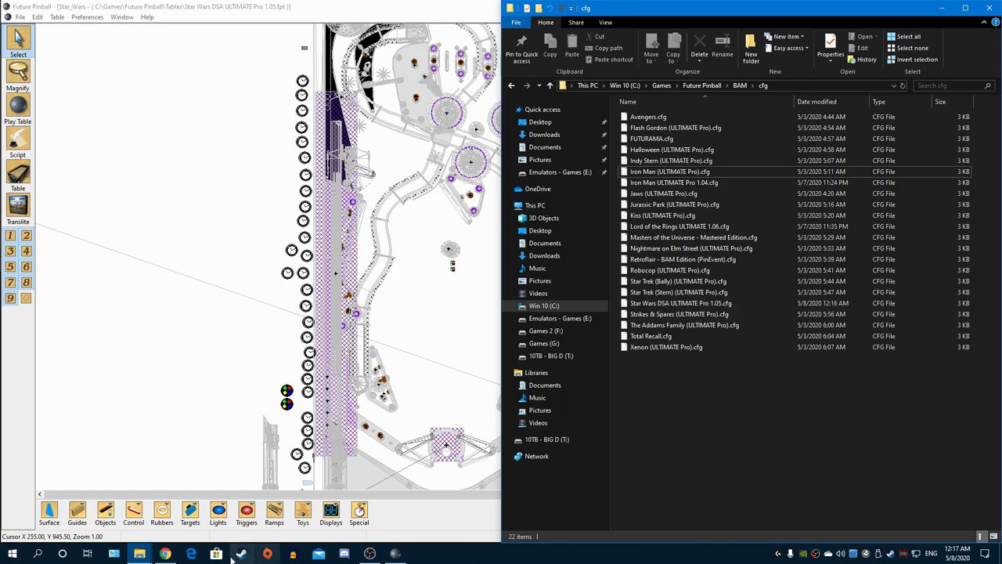
# Switch to the ~FP and BAM downloads window and open BAM-Table-CFG-POV-Files.zip
pyautogui.click(140, 554)
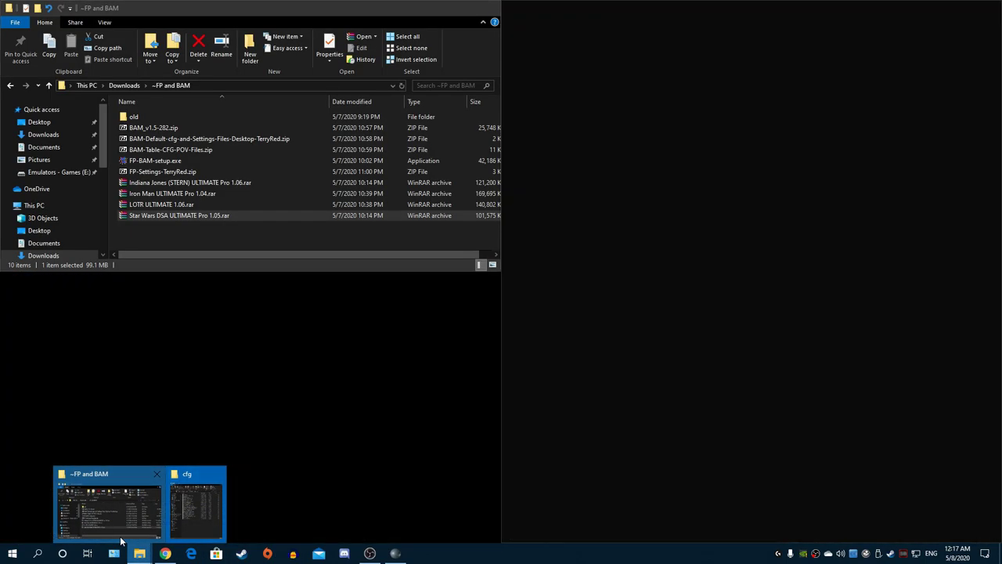
pyautogui.click(121, 539)
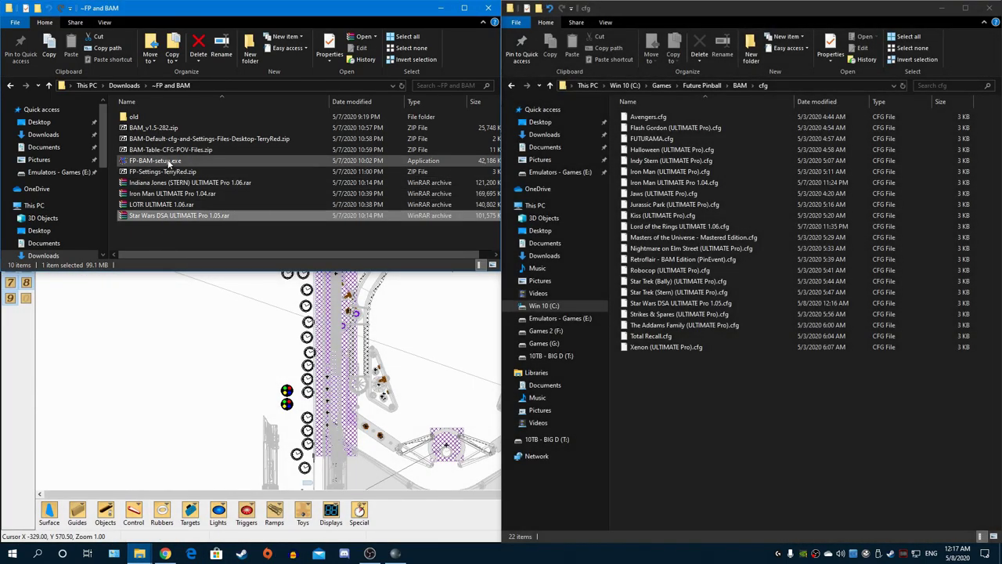
pyautogui.doubleClick(168, 150)
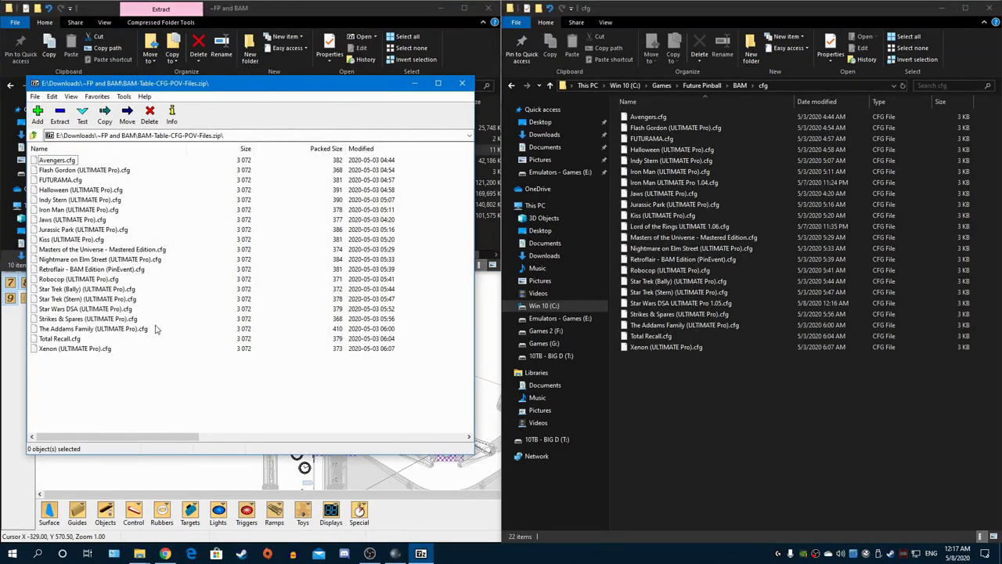
# Copy Star Wars DSA (ULTIMATE Pro).cfg from the zip into the cfg folder, and delete Iron Man ULTIMATE Pro 1.04.cfg there
pyautogui.moveTo(73, 311); pyautogui.dragTo(683, 400)
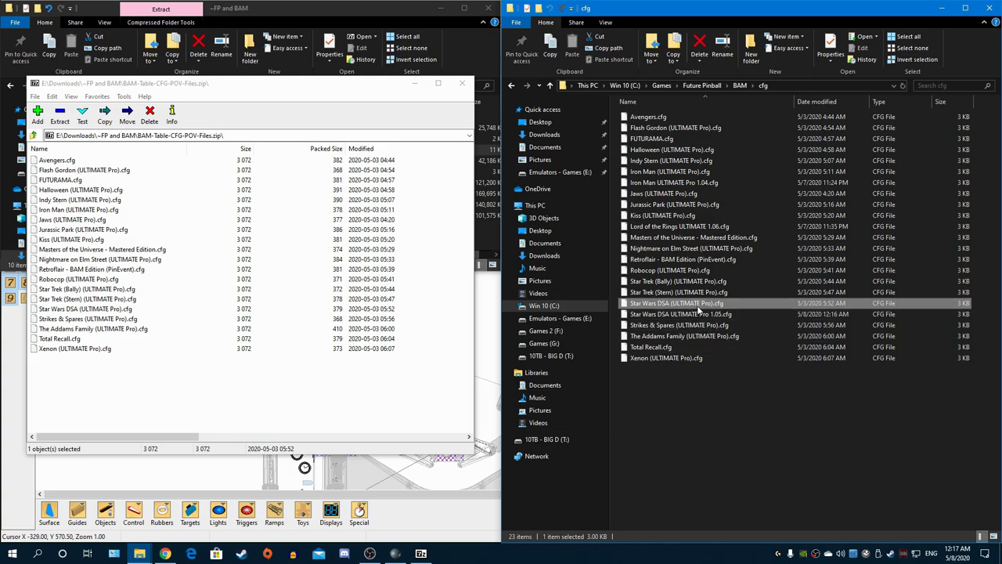
pyautogui.click(704, 315)
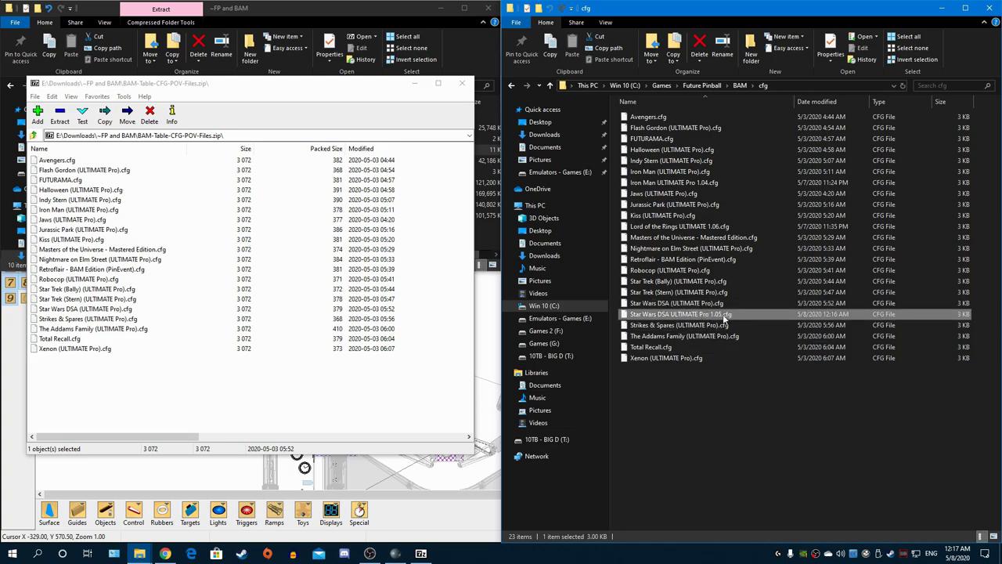
pyautogui.click(462, 83)
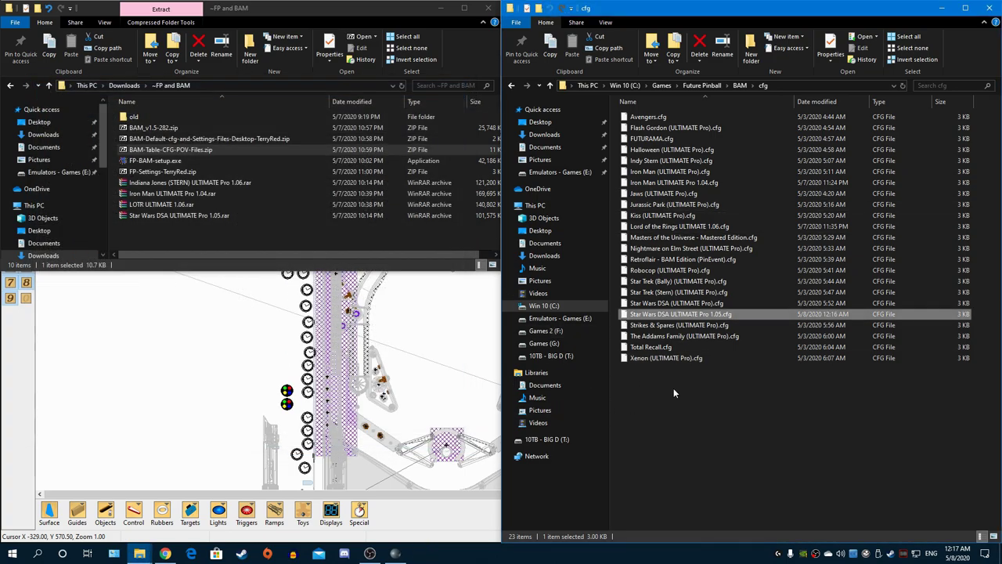
pyautogui.click(676, 182)
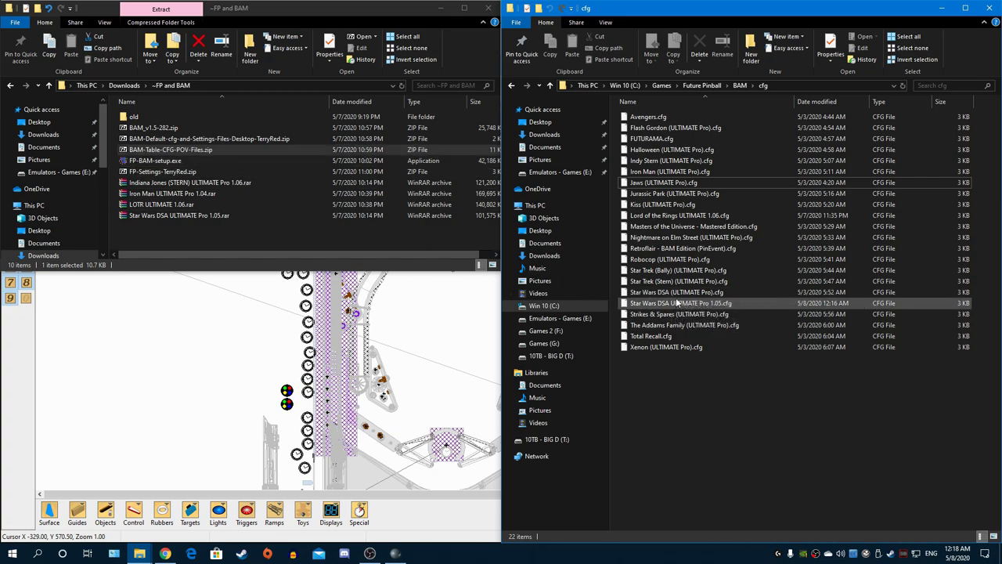
# Copy the file name of Star Wars DSA ULTIMATE Pro 1.05.cfg and delete that file from the cfg folder
pyautogui.click(679, 304)
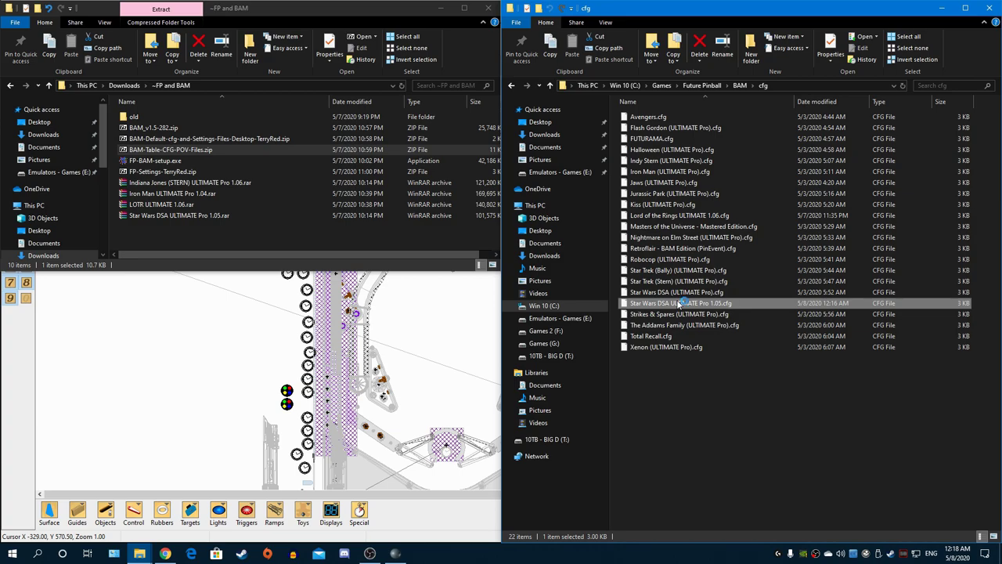
pyautogui.doubleClick(678, 304)
pyautogui.press('Escape')
pyautogui.click(693, 303)
pyautogui.rightClick(692, 304)
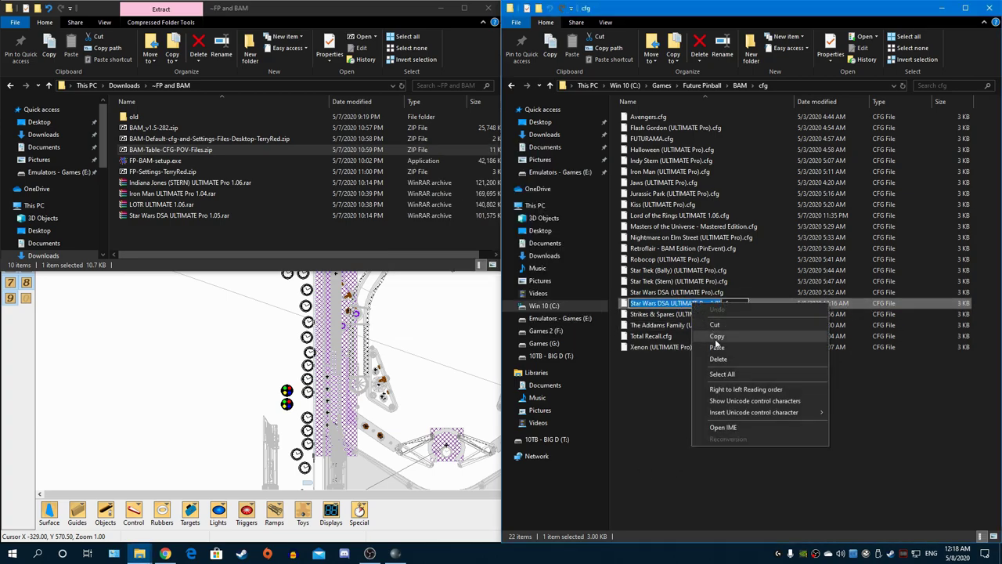
pyautogui.click(716, 338)
pyautogui.press('Return')
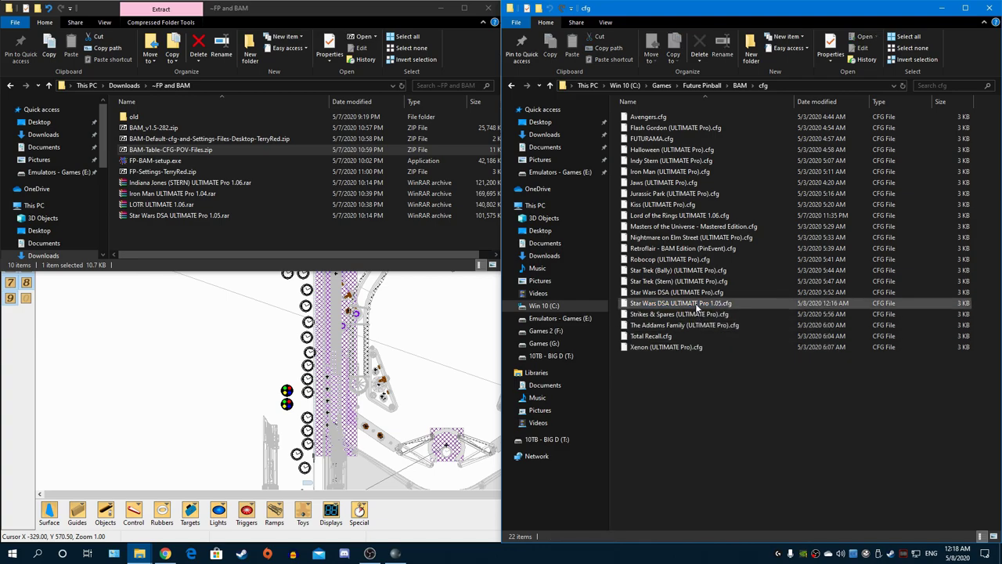
pyautogui.click(699, 46)
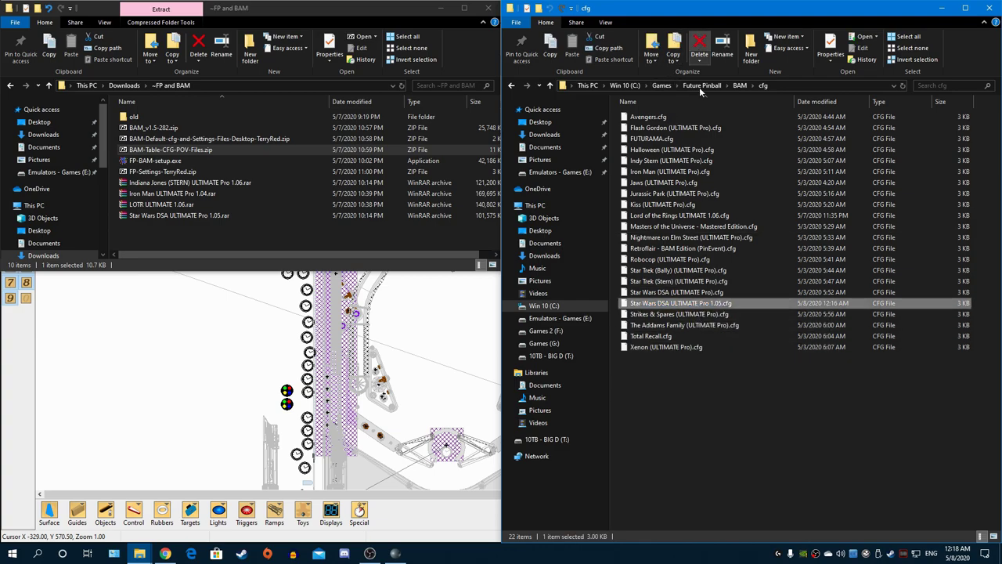
# Rename Star Wars DSA (ULTIMATE Pro).cfg as Star Wars DSA ULTIMATE Pro 1.05.cfg using the copied name
pyautogui.click(681, 293)
pyautogui.rightClick(681, 293)
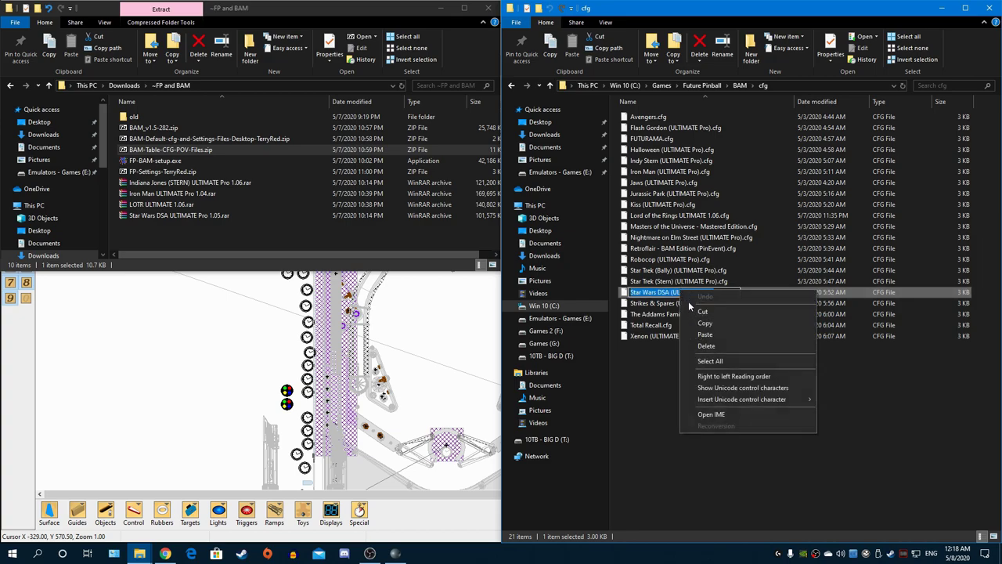
pyautogui.click(702, 335)
pyautogui.click(673, 411)
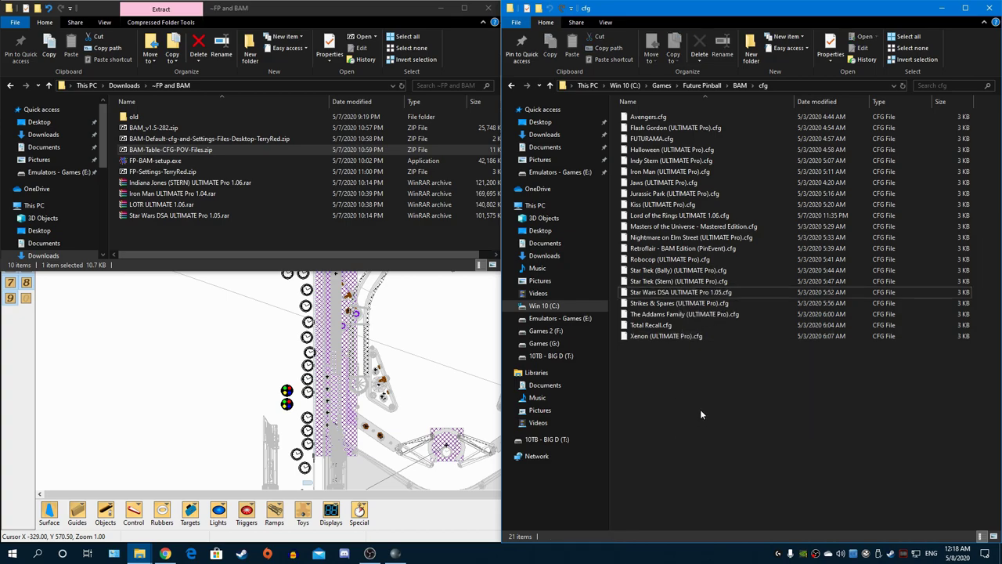
# Go from the cfg folder to the Tables folder inside the Future Pinball folder
pyautogui.click(702, 85)
pyautogui.doubleClick(649, 191)
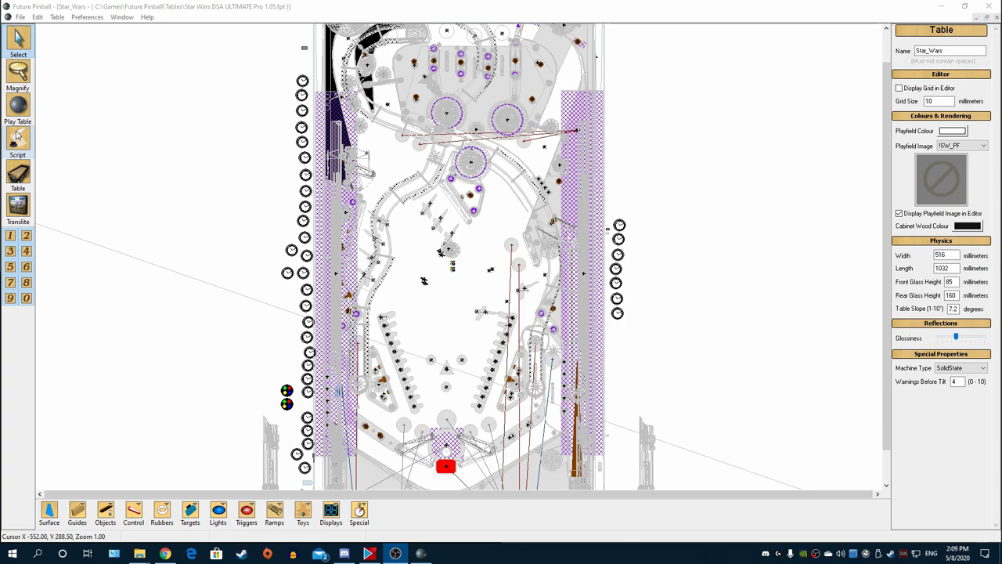
# Open the Star Wars table's script full screen and locate the SetLightsParamsInBAM subroutine
pyautogui.click(17, 137)
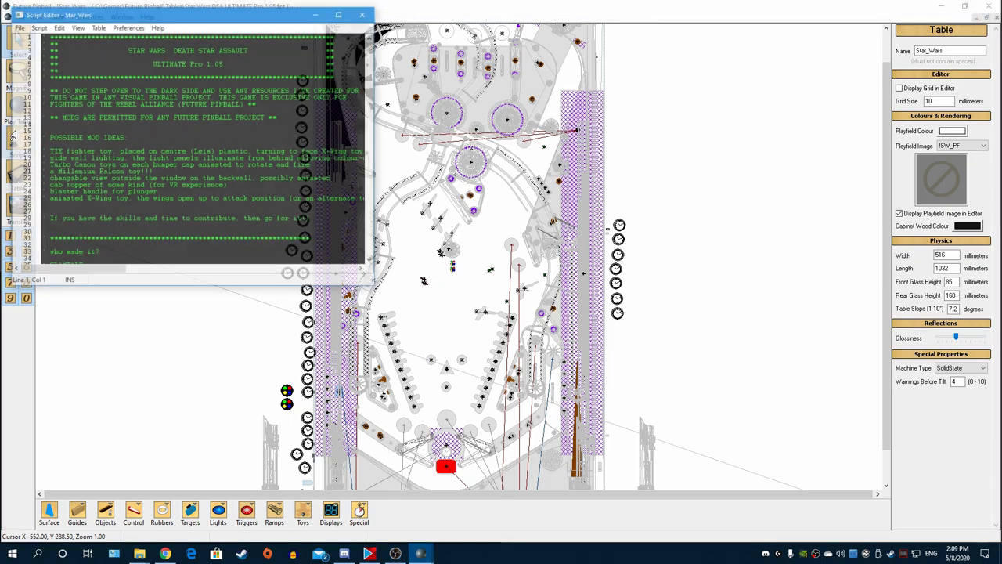
pyautogui.click(342, 14)
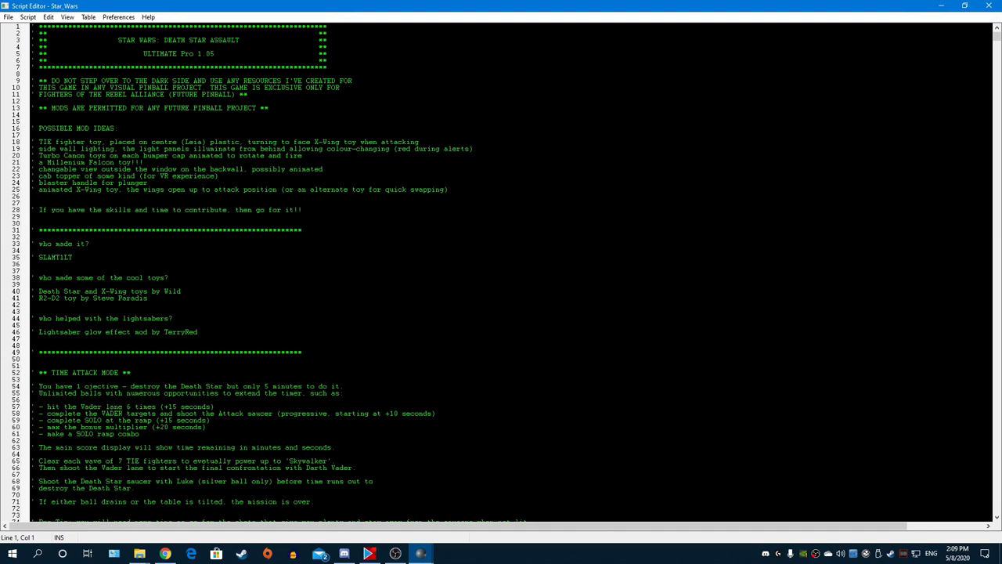
pyautogui.scroll(-20, 266, 274)
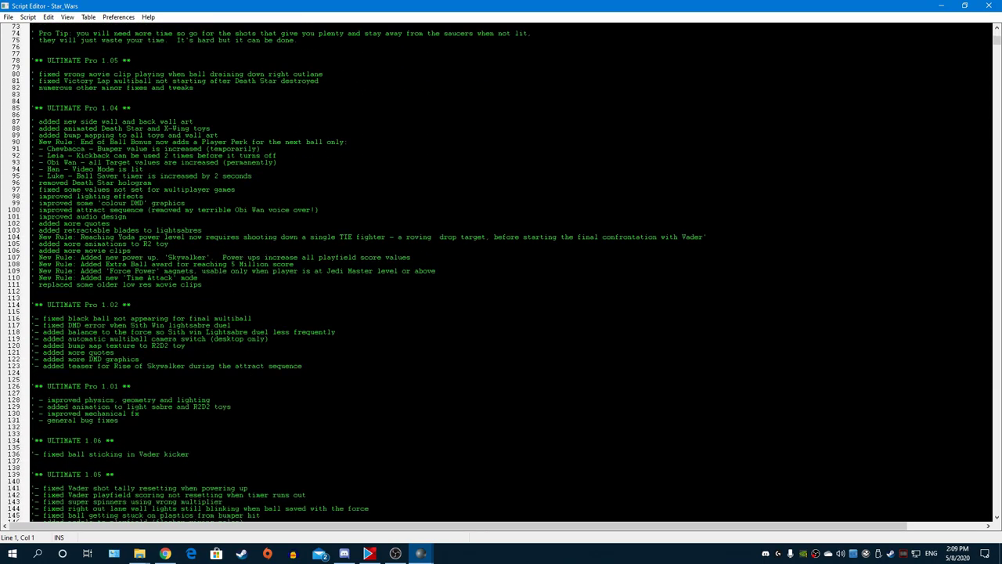
pyautogui.scroll(-20, 266, 274)
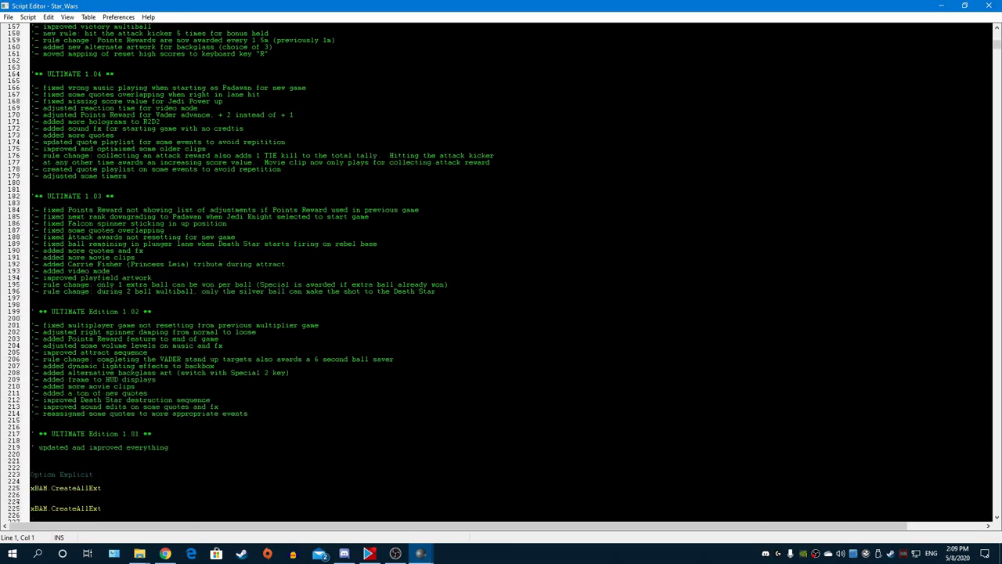
pyautogui.scroll(-1, 267, 274)
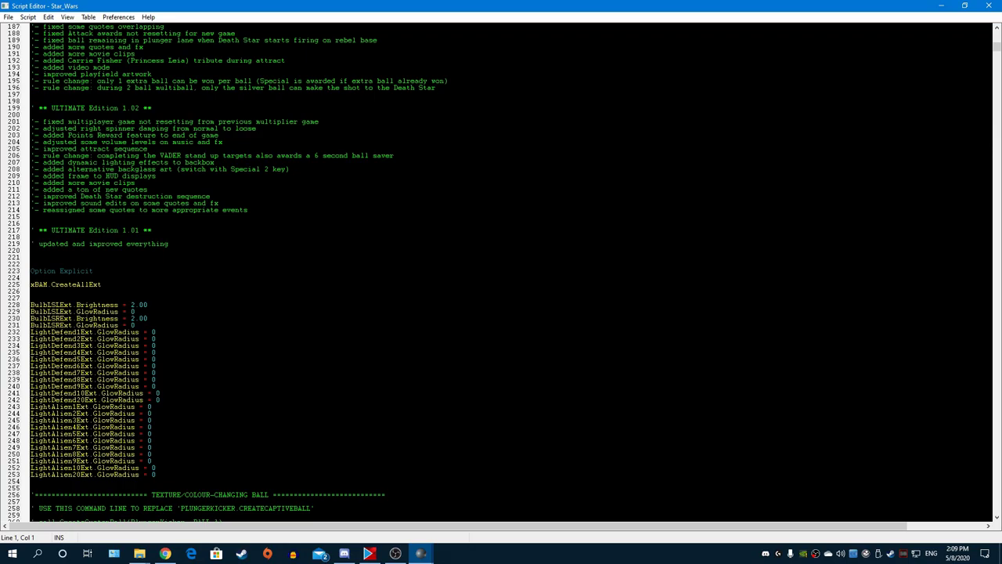
pyautogui.scroll(-20, 267, 274)
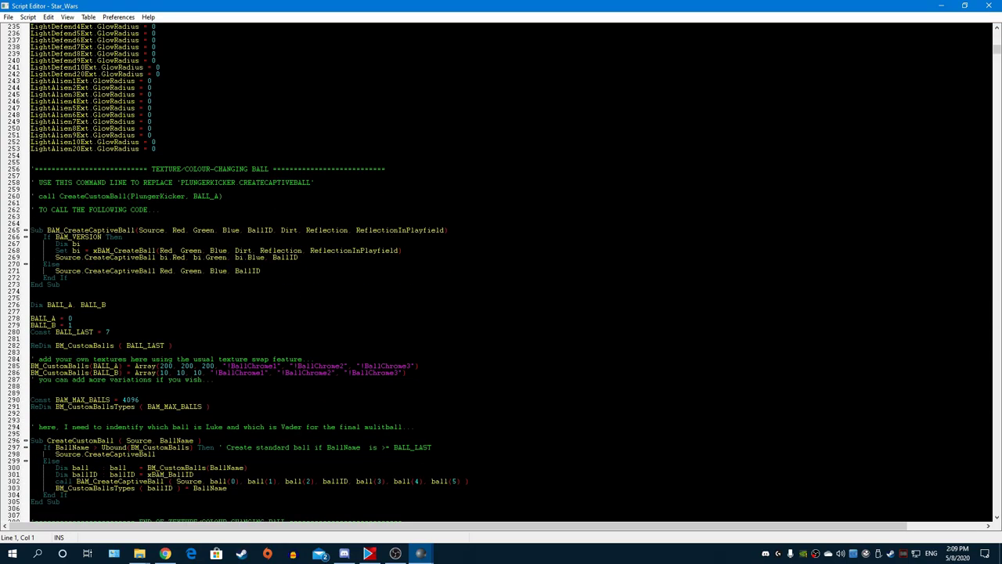
pyautogui.scroll(-20, 266, 274)
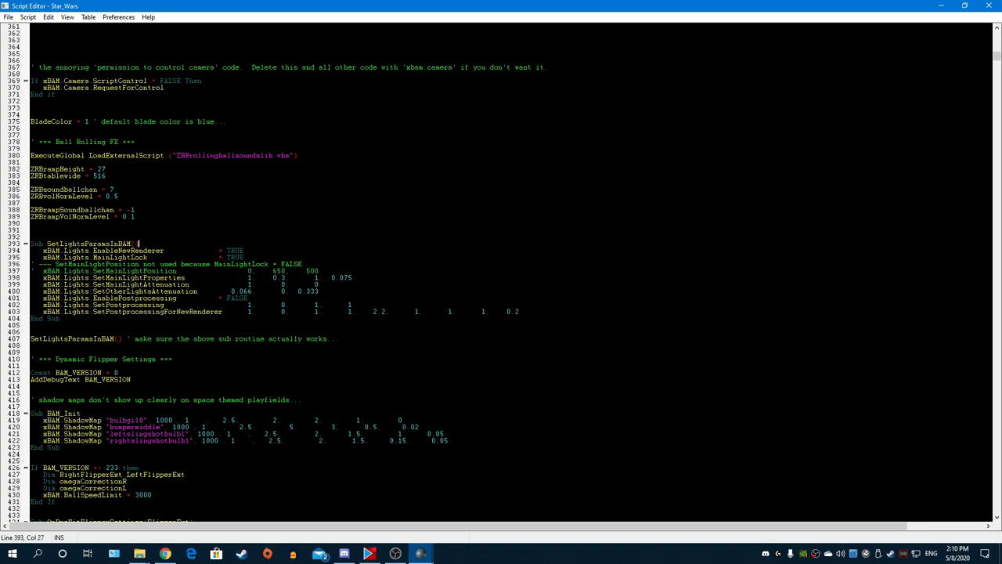
# Examine the SetLightsParamsInBAM subroutine, highlighting its name line, its xBAM.Lights settings and the whole block through End Sub
pyautogui.moveTo(139, 244); pyautogui.dragTo(49, 243)
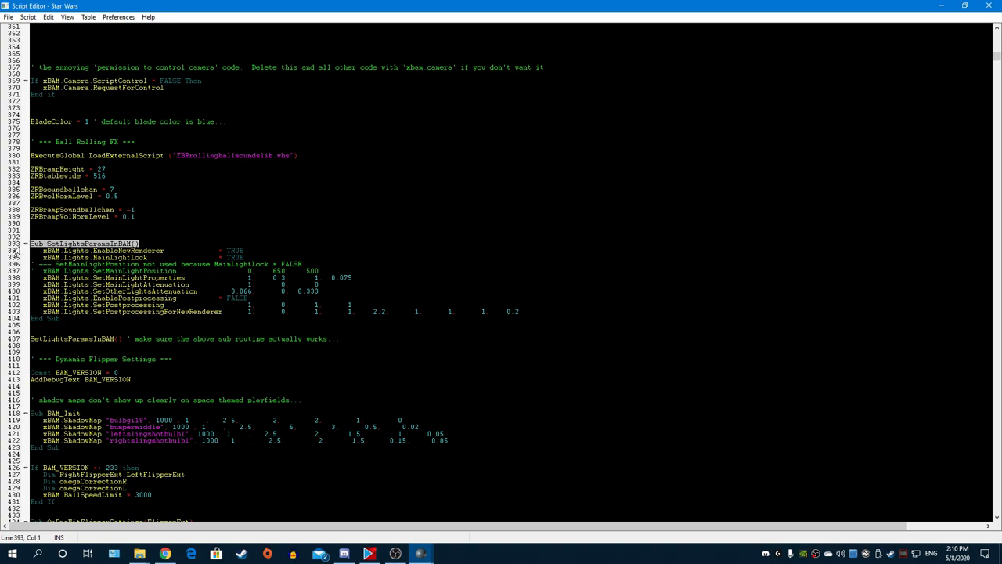
pyautogui.click(30, 229)
pyautogui.moveTo(518, 311); pyautogui.dragTo(3, 250)
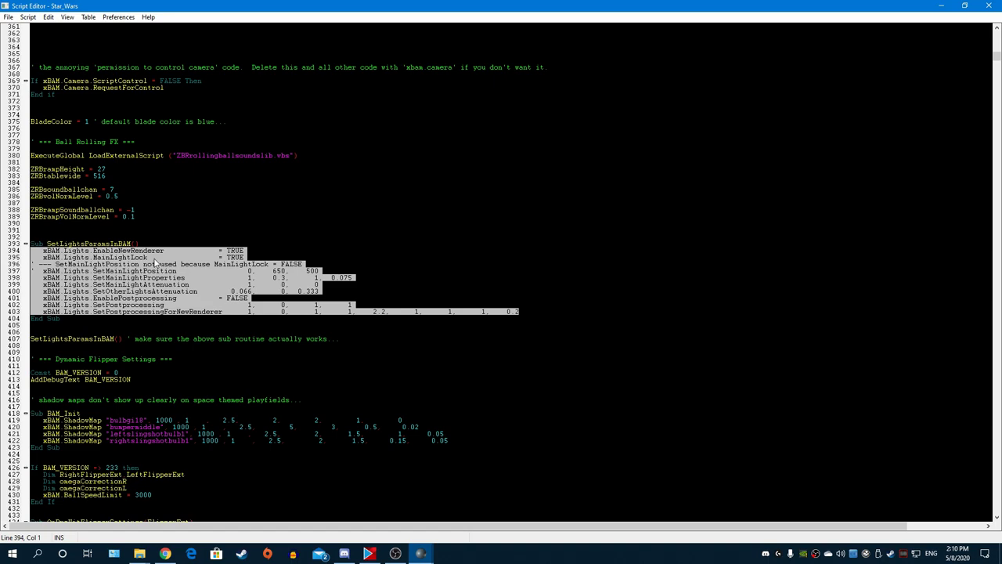
pyautogui.click(214, 279)
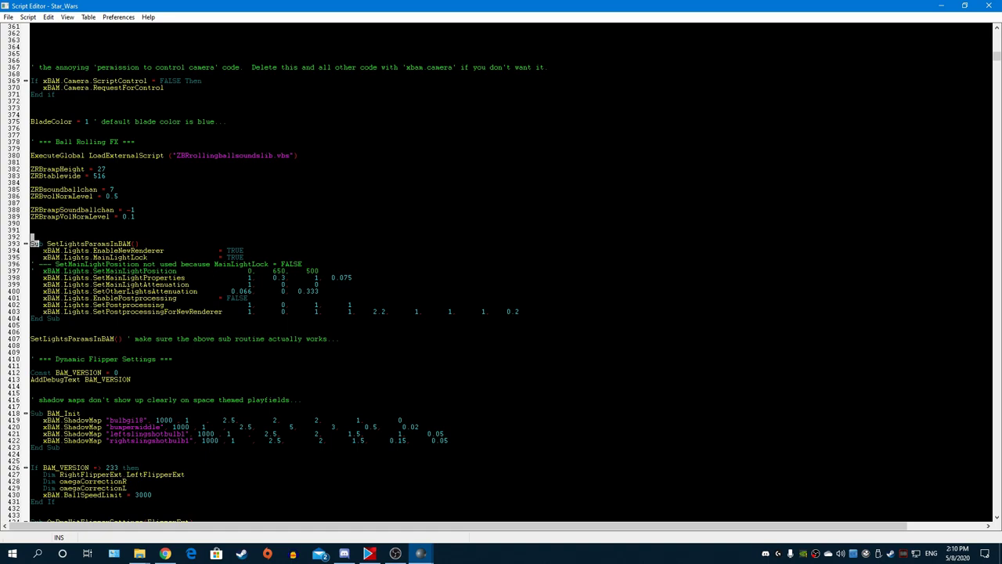
pyautogui.hotkey('shift', 'Down')
pyautogui.hotkey('shift', 'Down')
pyautogui.hotkey('shift', 'Down')
pyautogui.hotkey('shift', 'Down')
pyautogui.hotkey('shift', 'Down')
pyautogui.hotkey('shift', 'Down')
pyautogui.hotkey('shift', 'Down')
pyautogui.hotkey('shift', 'Down')
pyautogui.hotkey('shift', 'Down')
pyautogui.hotkey('shift', 'Down')
pyautogui.hotkey('shift', 'Down')
pyautogui.hotkey('shift', 'Down')
pyautogui.hotkey('shift', 'End')
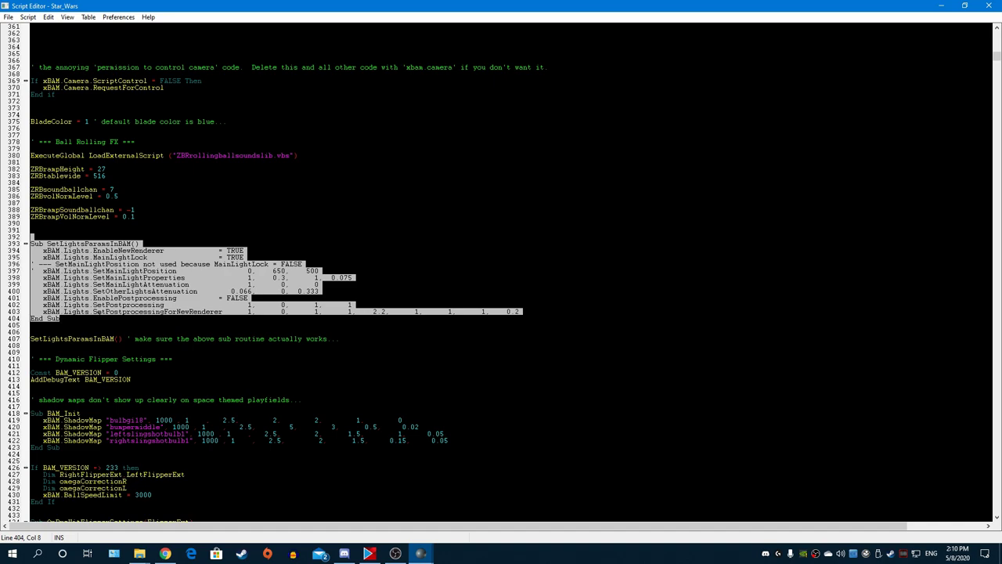
pyautogui.keyDown('shift'); pyautogui.click(95, 312); pyautogui.keyUp('shift')
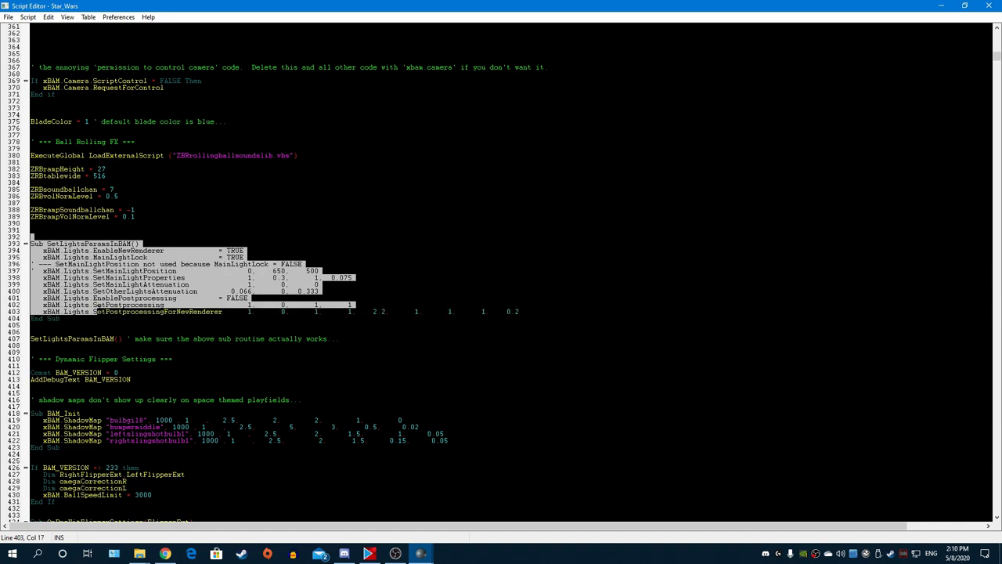
pyautogui.hotkey('shift', 'Down')
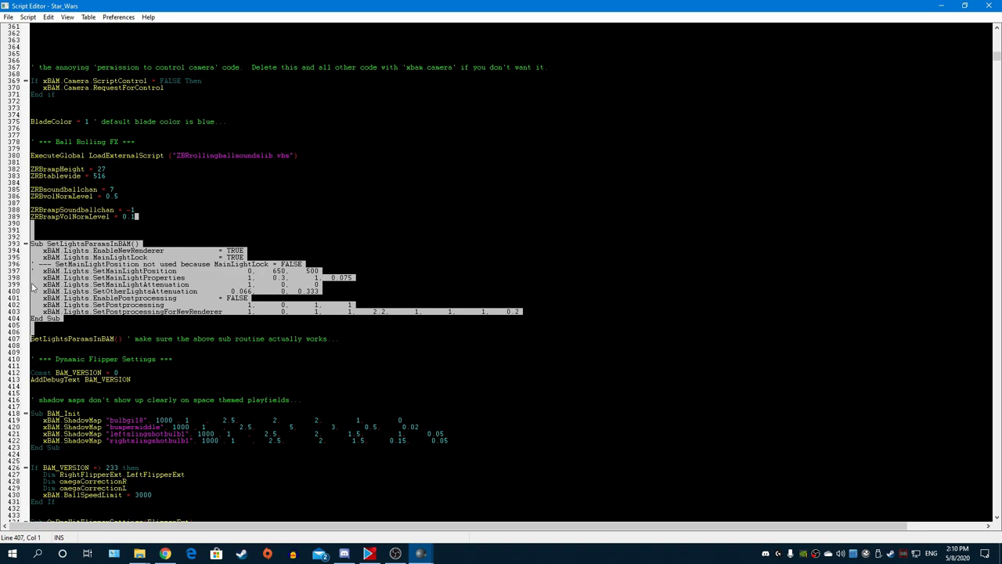
# Comment out every active xBAM.Lights line in SetLightsParamsInBAM with a leading apostrophe, and close the editor
pyautogui.click(55, 252)
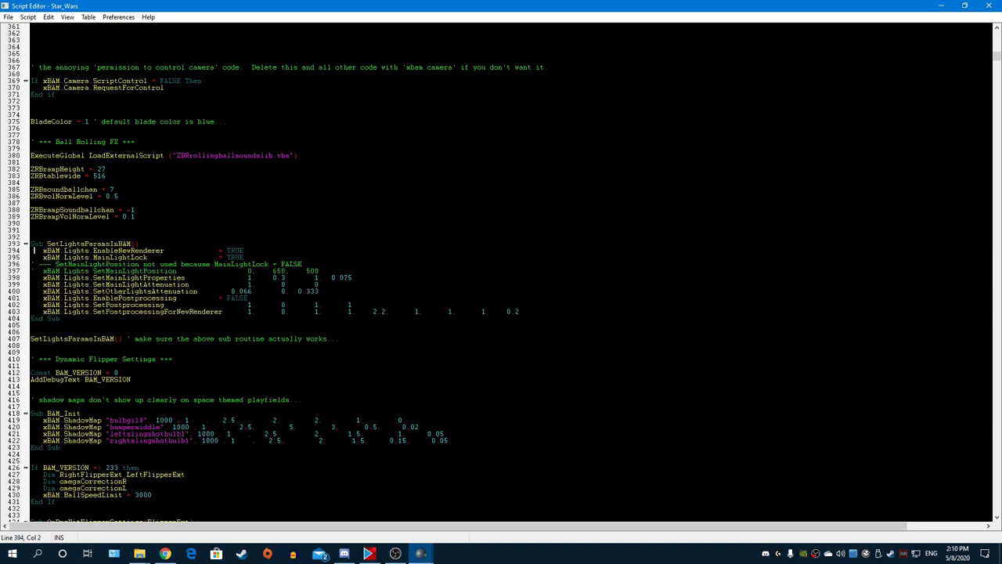
pyautogui.write("'")
pyautogui.press('Down')
pyautogui.write("'")
pyautogui.press('Down')
pyautogui.press('Down')
pyautogui.press('Down')
pyautogui.write("'")
pyautogui.press('Down')
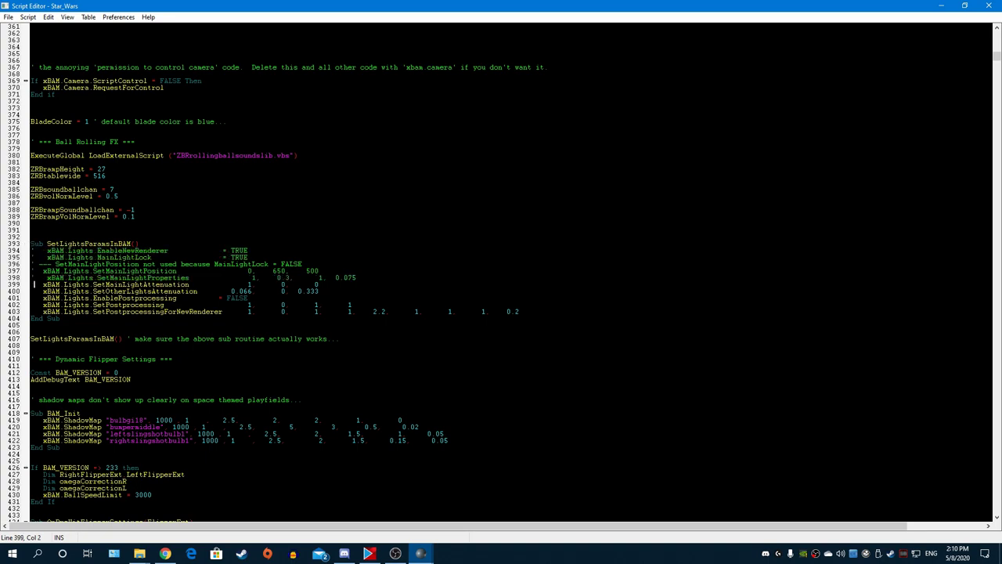
pyautogui.write("'")
pyautogui.press('Down')
pyautogui.write("'")
pyautogui.press('Down')
pyautogui.write("'")
pyautogui.press('Down')
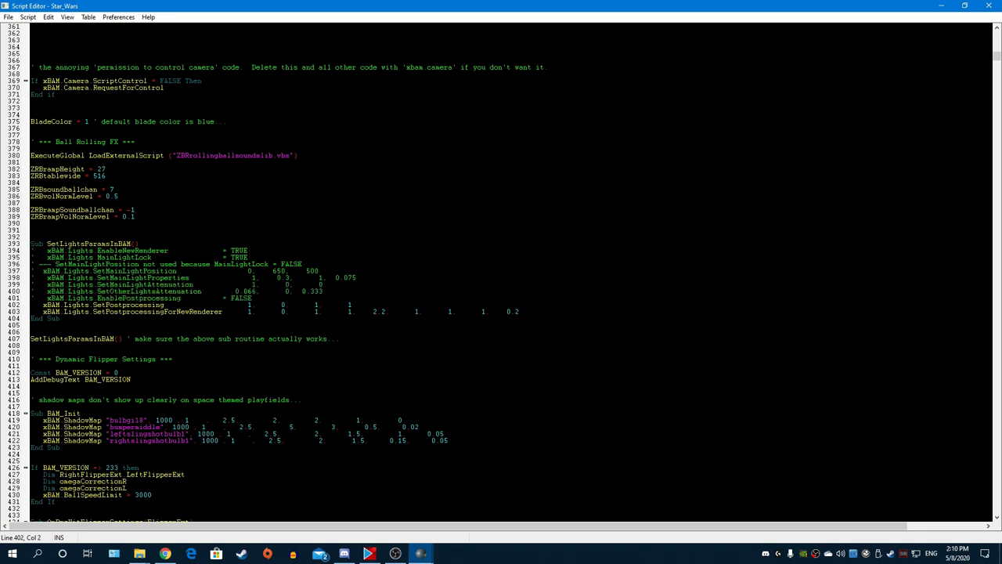
pyautogui.write("'")
pyautogui.press('Down')
pyautogui.write("'")
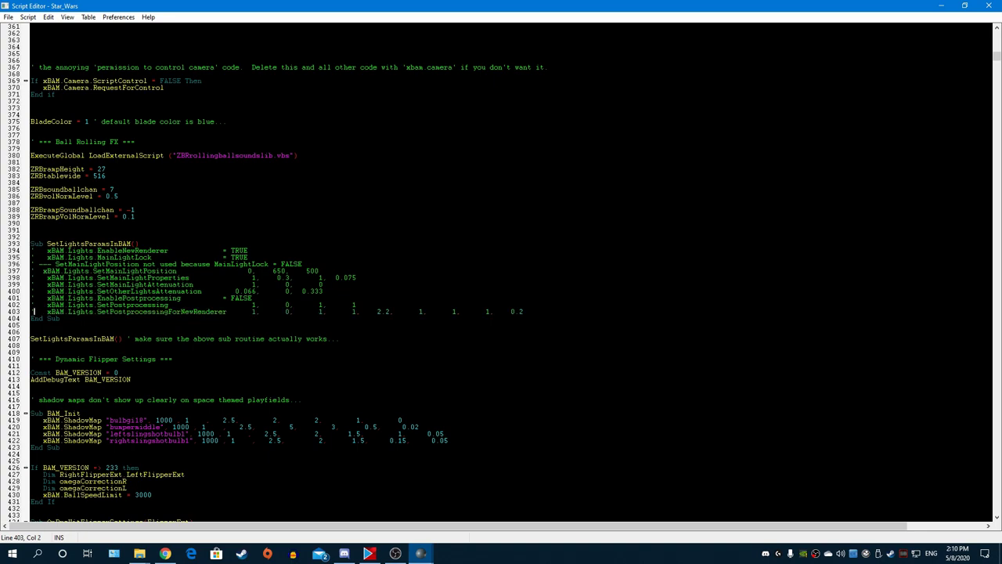
pyautogui.press('Up')
pyautogui.press('Up')
pyautogui.press('Up')
pyautogui.click(989, 6)
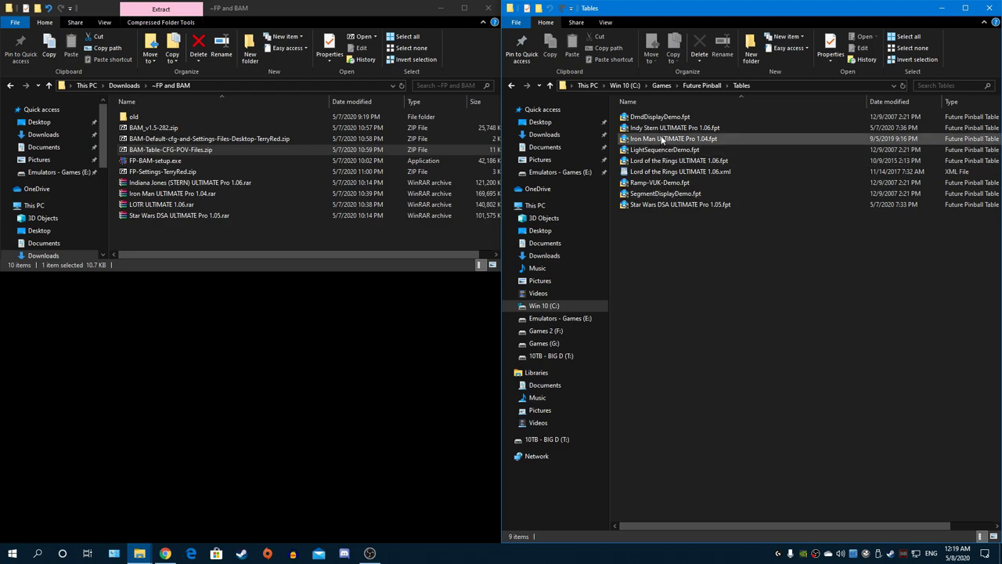
# Open the table Iron Man ULTIMATE Pro 1.04.fpt from the Tables folder and maximize its editor window
pyautogui.click(664, 139)
pyautogui.doubleClick(664, 139)
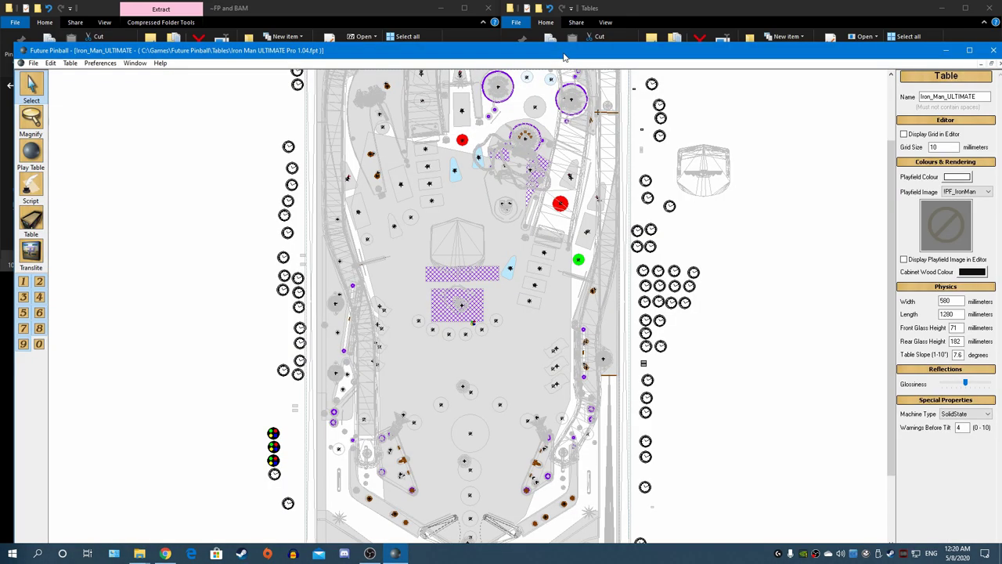
pyautogui.doubleClick(564, 57)
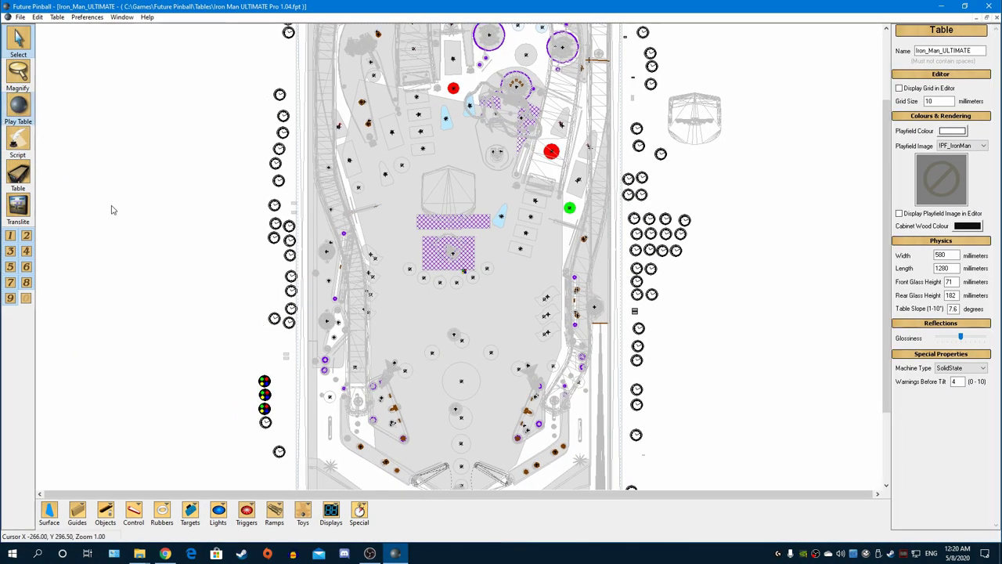